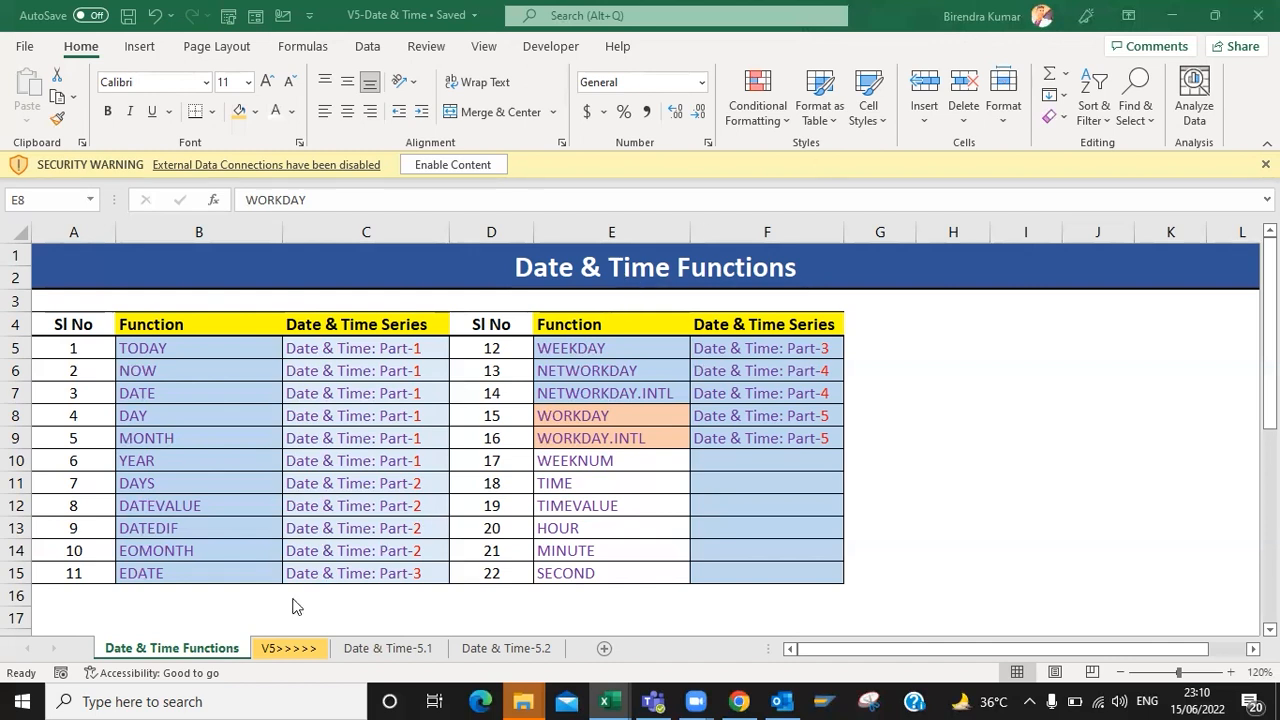
# - Open the Date & Time-5.1 sheet and look through the WORKDAY description, syntax and practice tables
pyautogui.click(287, 648)
pyautogui.click(415, 648)
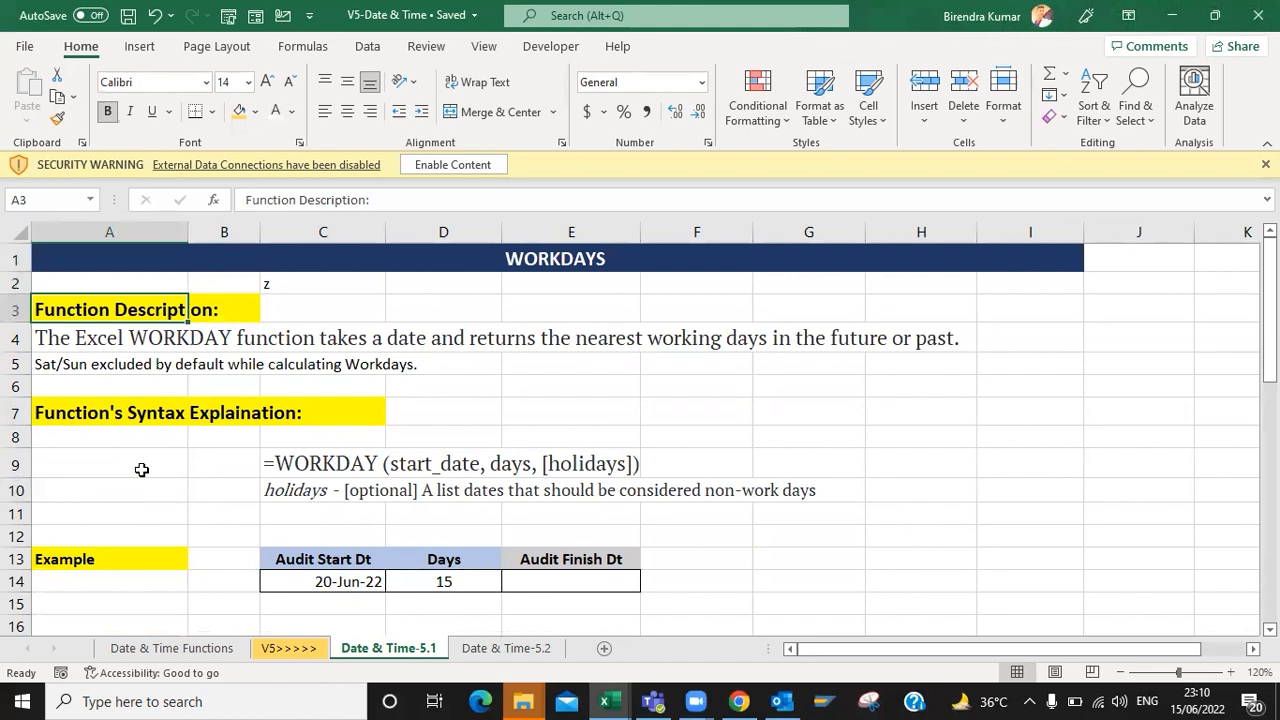
pyautogui.press('Down')
pyautogui.press('Down')
pyautogui.press('Down')
pyautogui.press('Down')
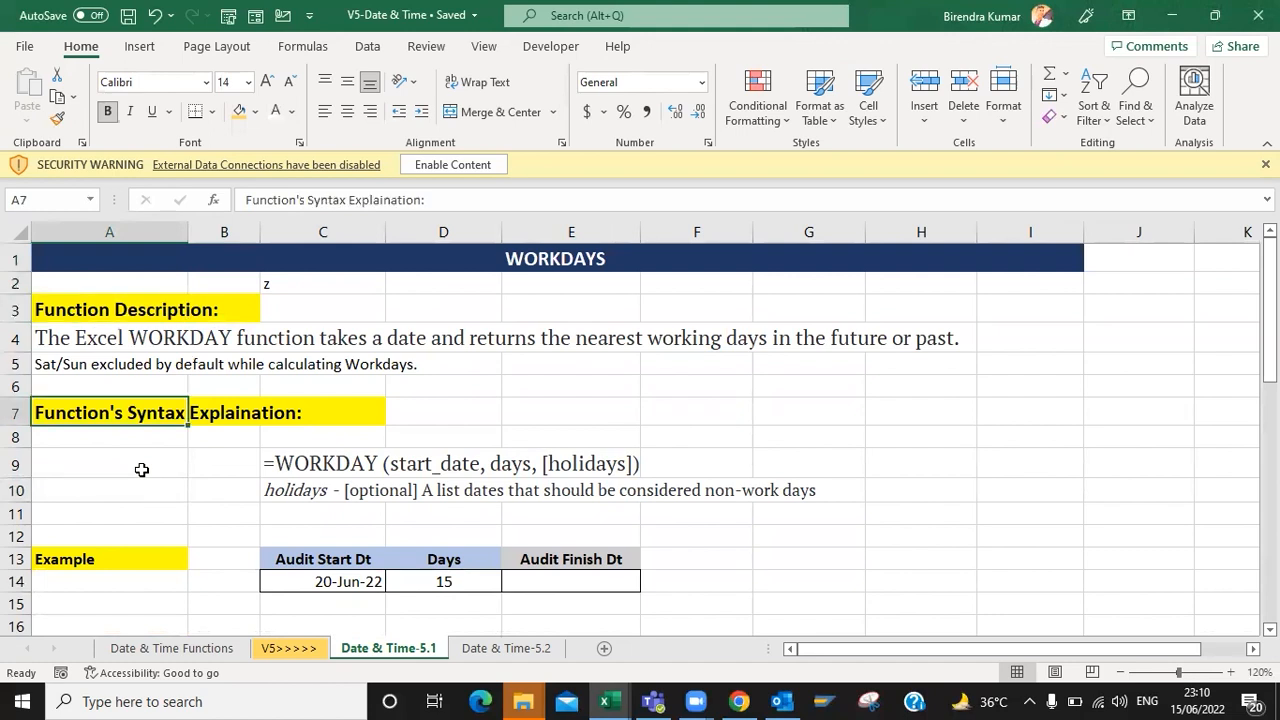
pyautogui.press('Down')
pyautogui.press('Down')
pyautogui.press('Down')
pyautogui.press('Down')
pyautogui.press('Down')
pyautogui.press('Down')
pyautogui.press('Down')
pyautogui.press('Down')
pyautogui.press('Down')
pyautogui.press('Down')
pyautogui.press('Down')
pyautogui.press('Down')
pyautogui.press('Down')
pyautogui.press('Down')
pyautogui.press('Down')
pyautogui.press('Down')
pyautogui.press('Down')
pyautogui.press('Down')
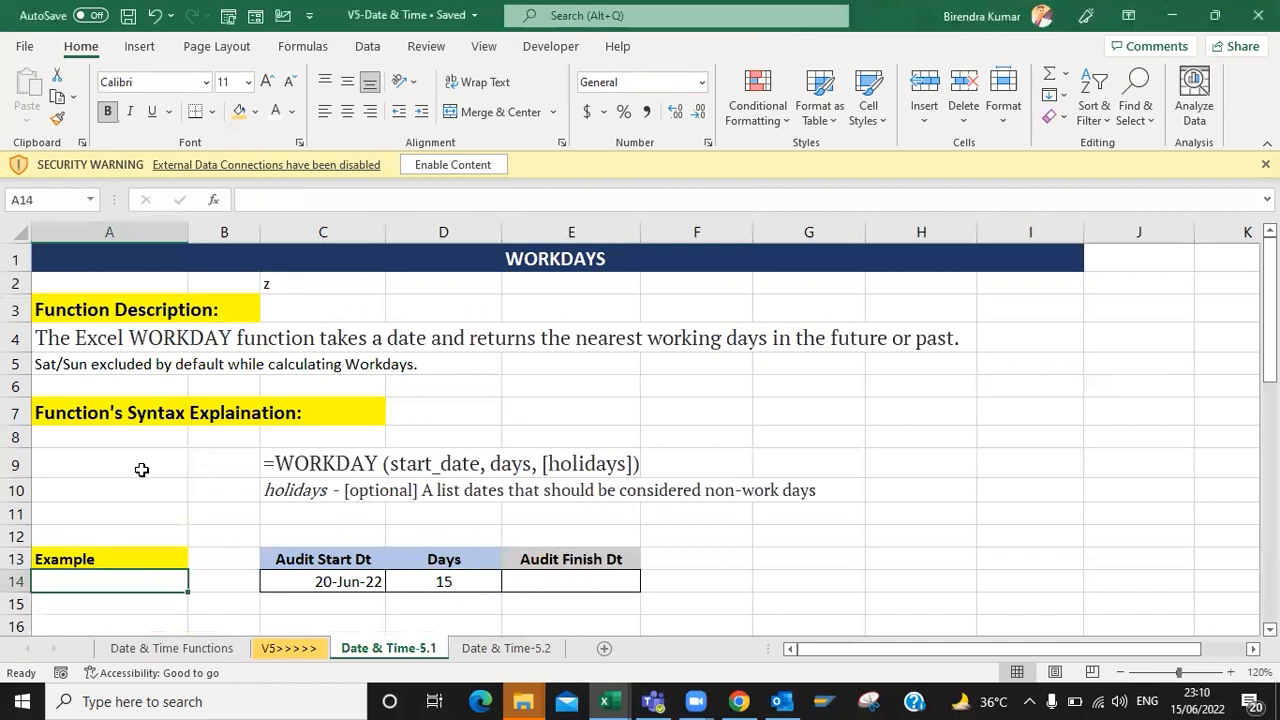
pyautogui.press('Down')
pyautogui.press('Down')
pyautogui.press('Down')
pyautogui.press('Down')
pyautogui.press('Down')
pyautogui.press('Down')
pyautogui.press('Down')
pyautogui.press('Down')
pyautogui.press('Up')
pyautogui.press('Up')
pyautogui.press('Up')
pyautogui.press('Up')
pyautogui.press('Up')
pyautogui.press('Up')
pyautogui.press('Up')
pyautogui.press('Up')
pyautogui.press('Up')
pyautogui.press('Up')
pyautogui.press('Up')
pyautogui.press('Up')
pyautogui.press('Up')
pyautogui.press('Up')
pyautogui.press('Up')
pyautogui.press('Up')
pyautogui.press('Up')
pyautogui.press('Up')
pyautogui.press('Up')
pyautogui.press('Up')
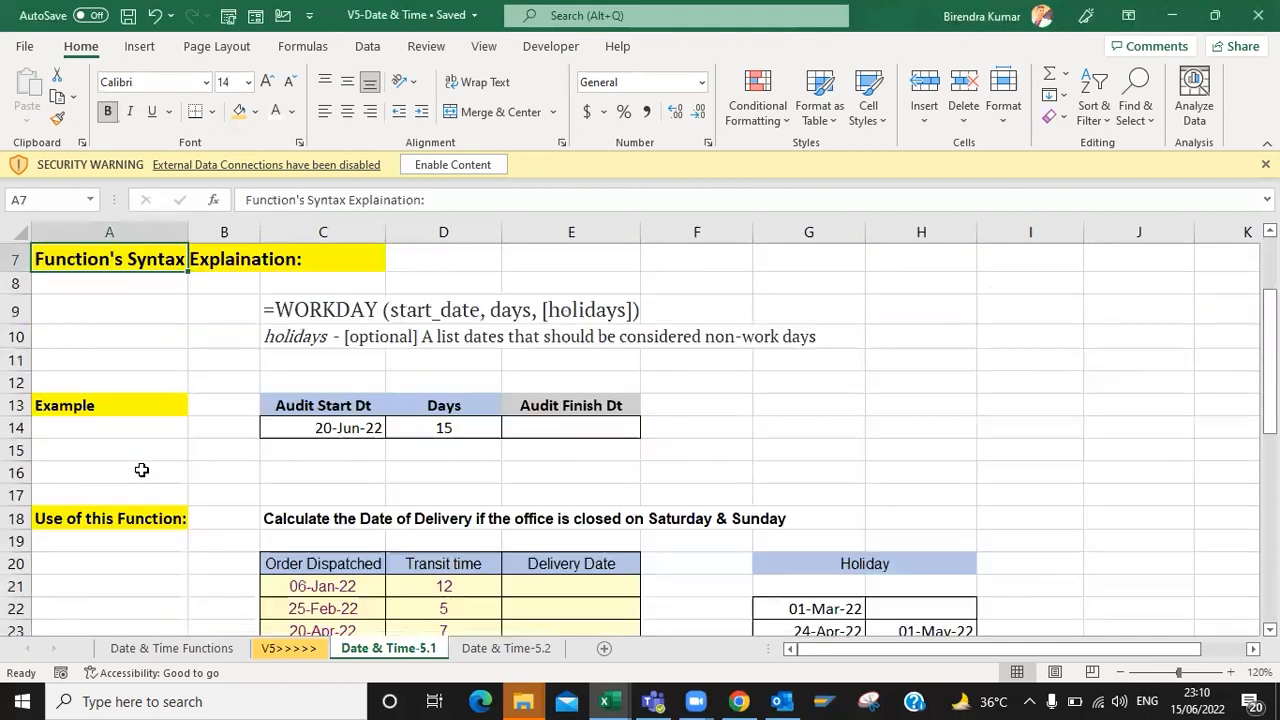
pyautogui.press('Up')
pyautogui.press('Up')
pyautogui.press('Up')
pyautogui.press('Up')
pyautogui.press('Down')
pyautogui.press('Down')
pyautogui.press('Down')
pyautogui.press('Down')
pyautogui.press('Down')
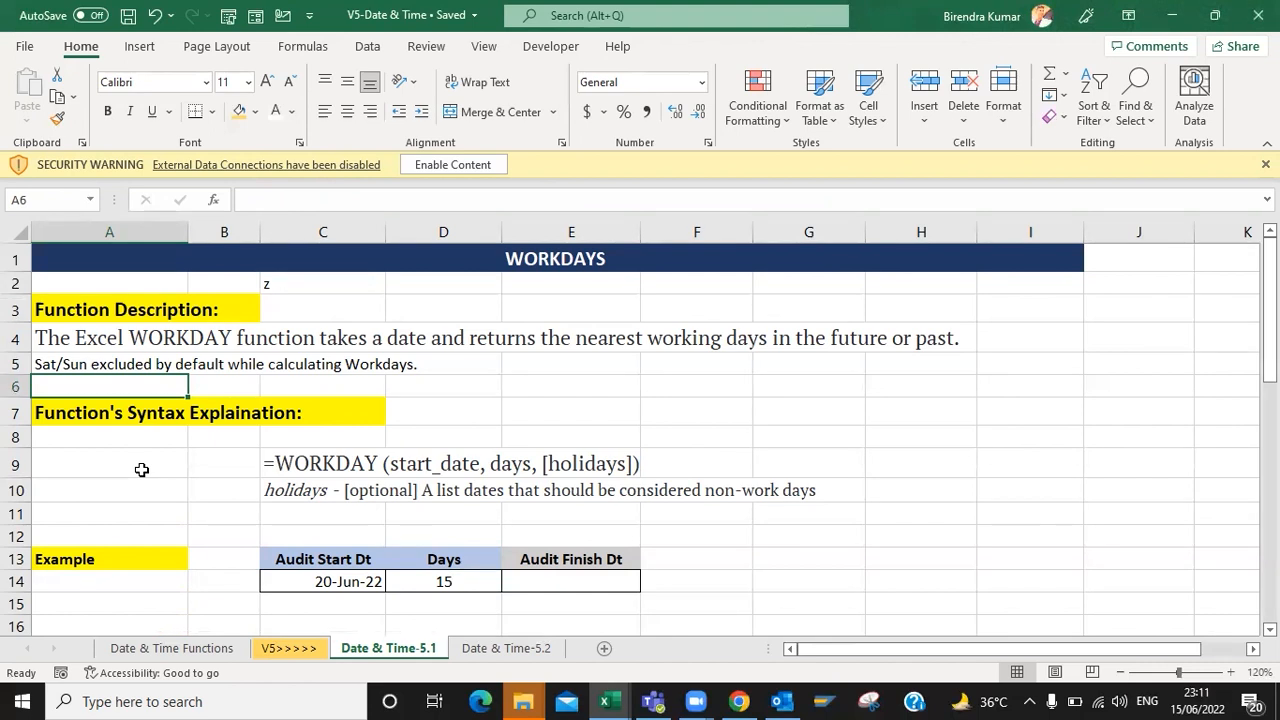
# - Examine the WORKDAY syntax and the audit example's start date and days in row 14
pyautogui.press('Down')
pyautogui.press('Down')
pyautogui.press('Down')
pyautogui.press('Down')
pyautogui.press('Down')
pyautogui.press('Down')
pyautogui.press('Down')
pyautogui.press('Down')
pyautogui.press('Down')
pyautogui.press('Down')
pyautogui.press('Down')
pyautogui.press('Down')
pyautogui.press('Down')
pyautogui.press('Down')
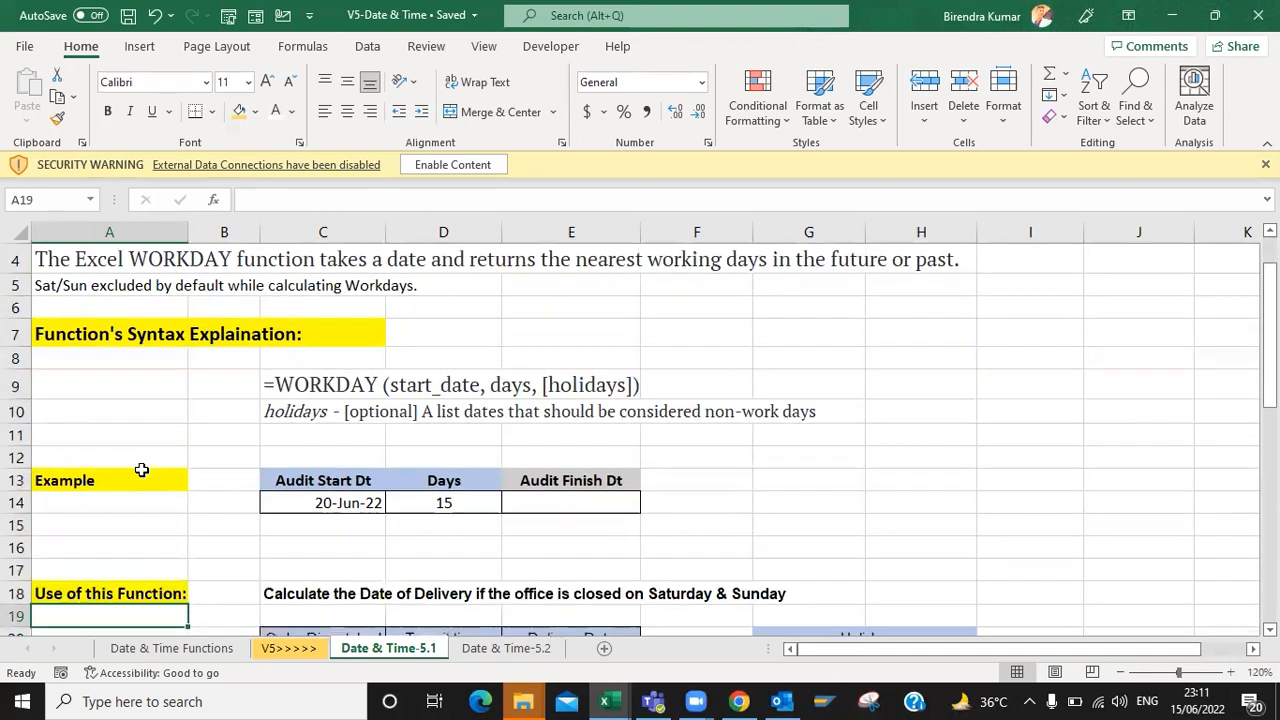
pyautogui.hotkey('ctrl', 'Up')
pyautogui.hotkey('ctrl', 'Up')
pyautogui.press('Down')
pyautogui.press('Right')
pyautogui.press('Right')
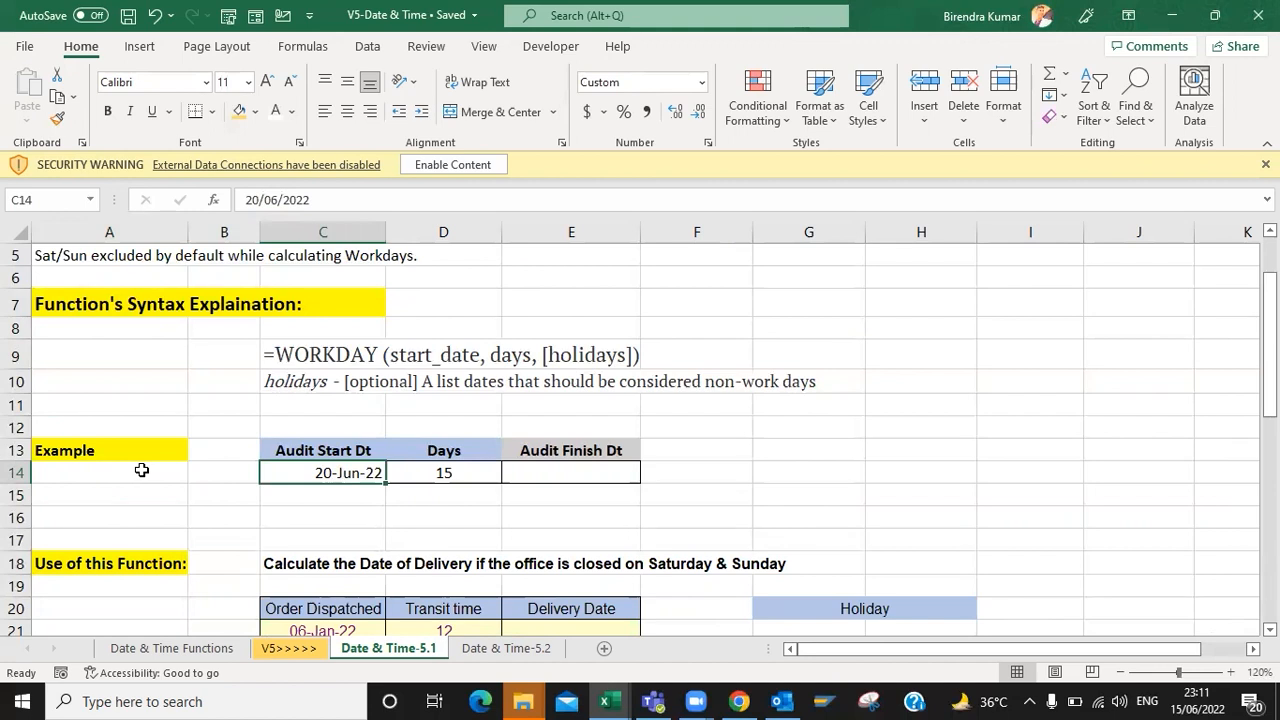
pyautogui.press('Right')
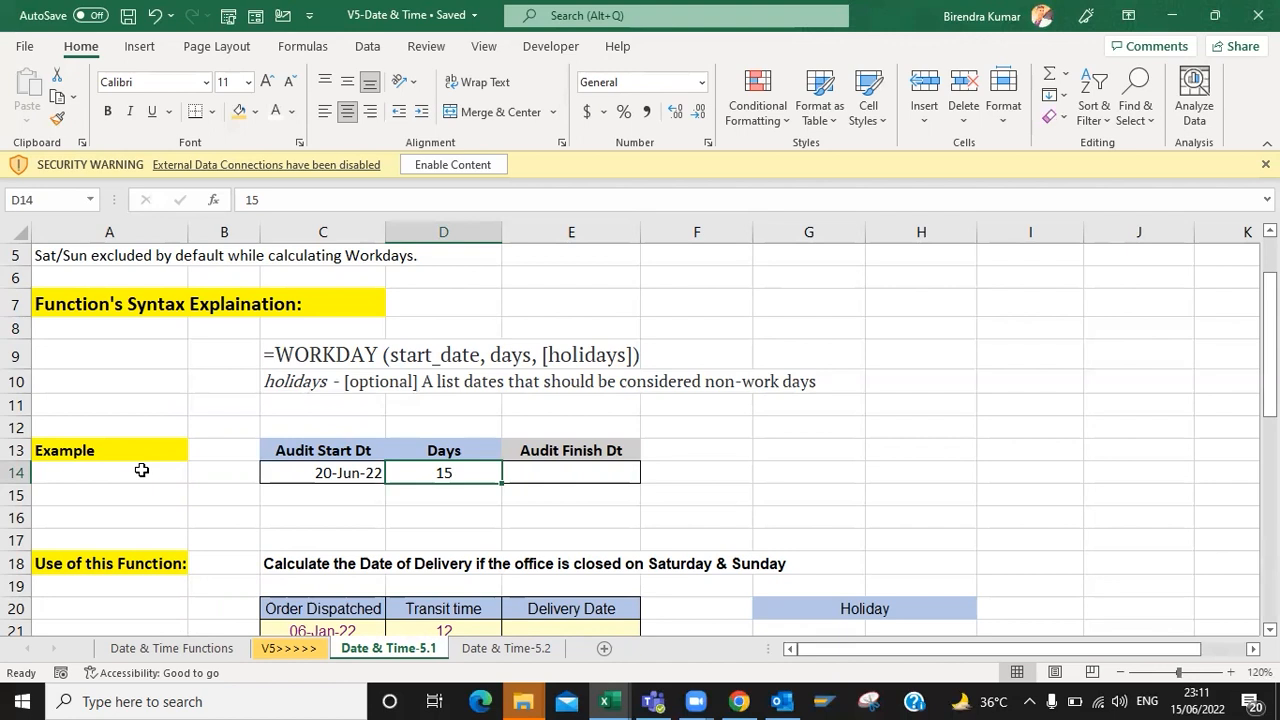
# - Calculate the audit finish date in E14 with =WORKDAY(C14,D14) and format the cell as a date
pyautogui.press('Right')
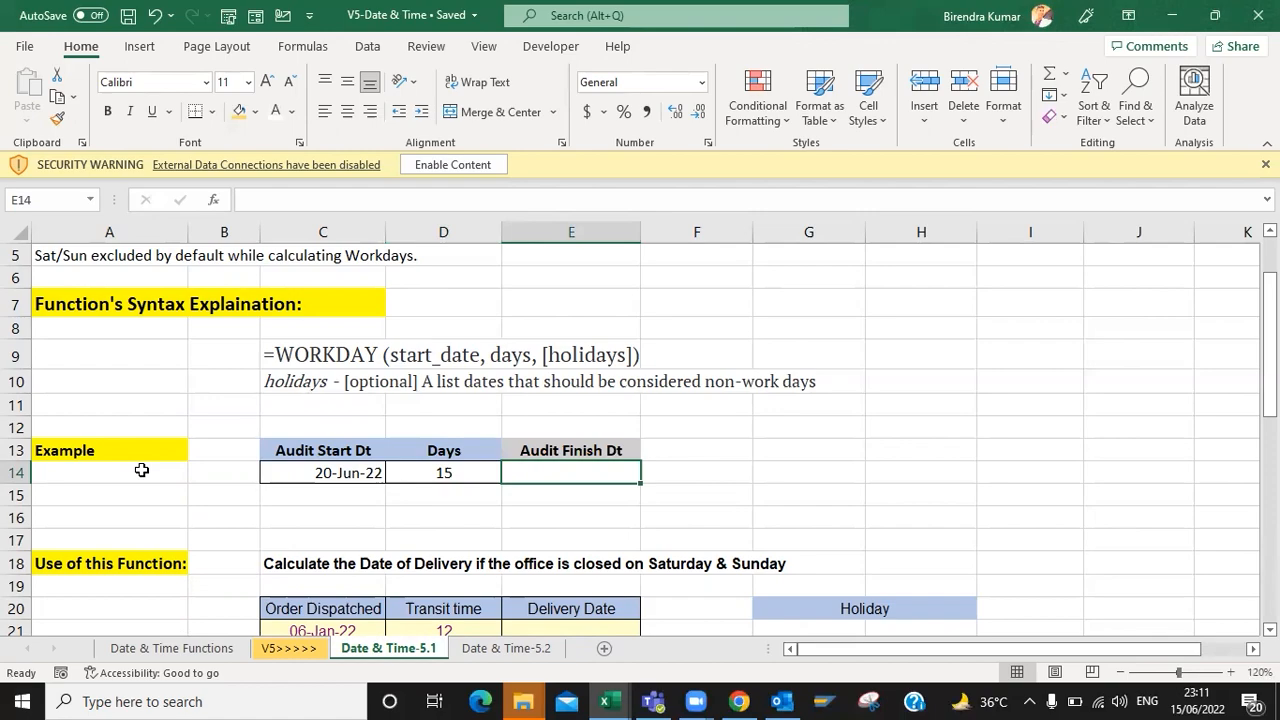
pyautogui.write('=')
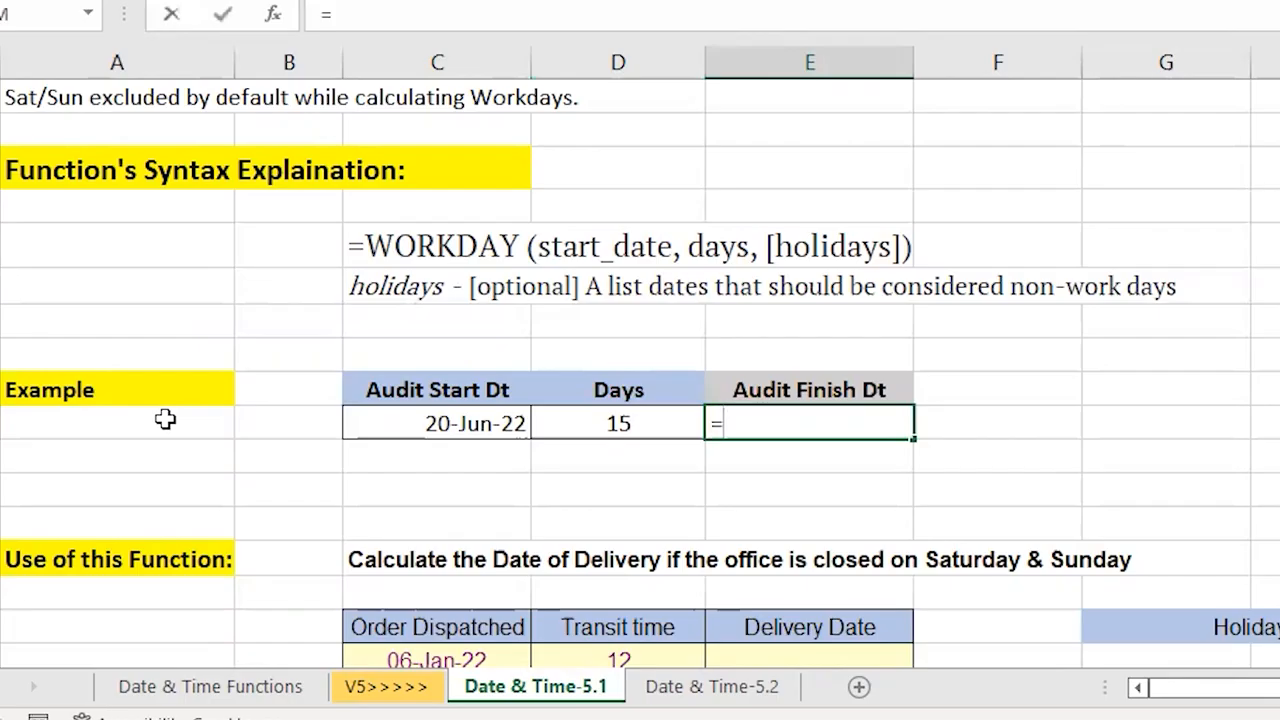
pyautogui.write('n')
pyautogui.press('BackSpace')
pyautogui.write('wo')
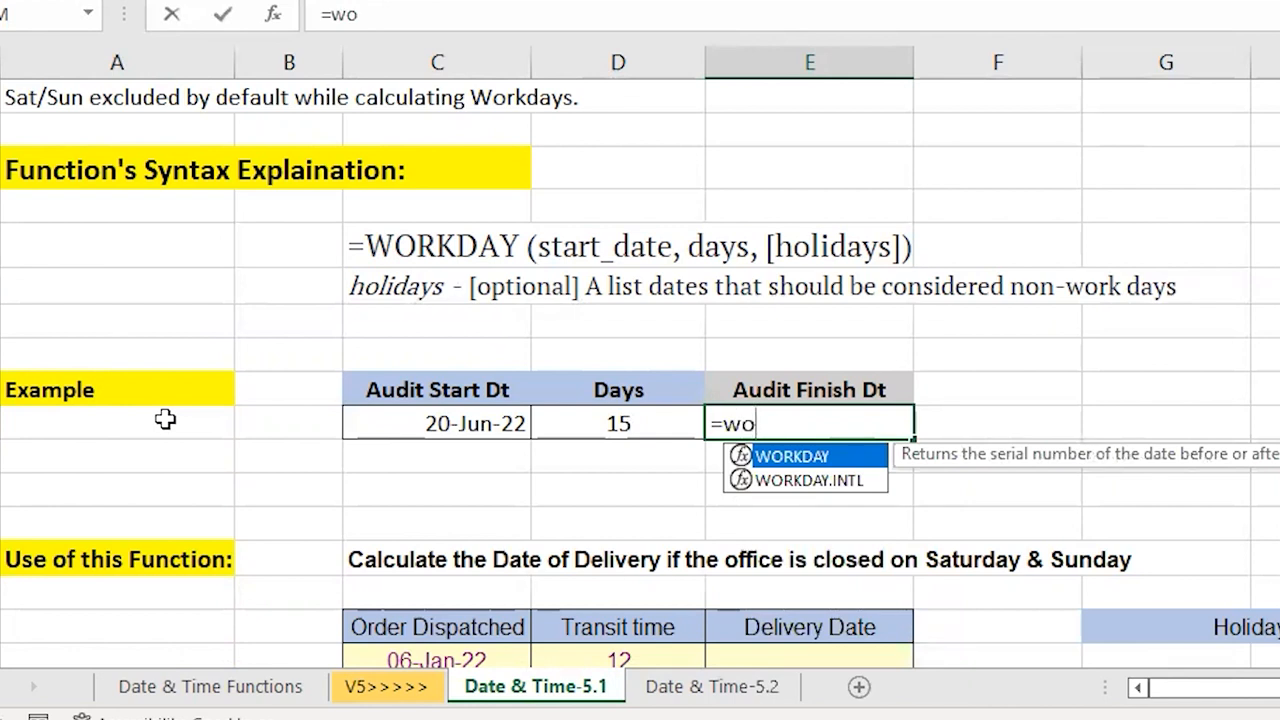
pyautogui.press('Tab')
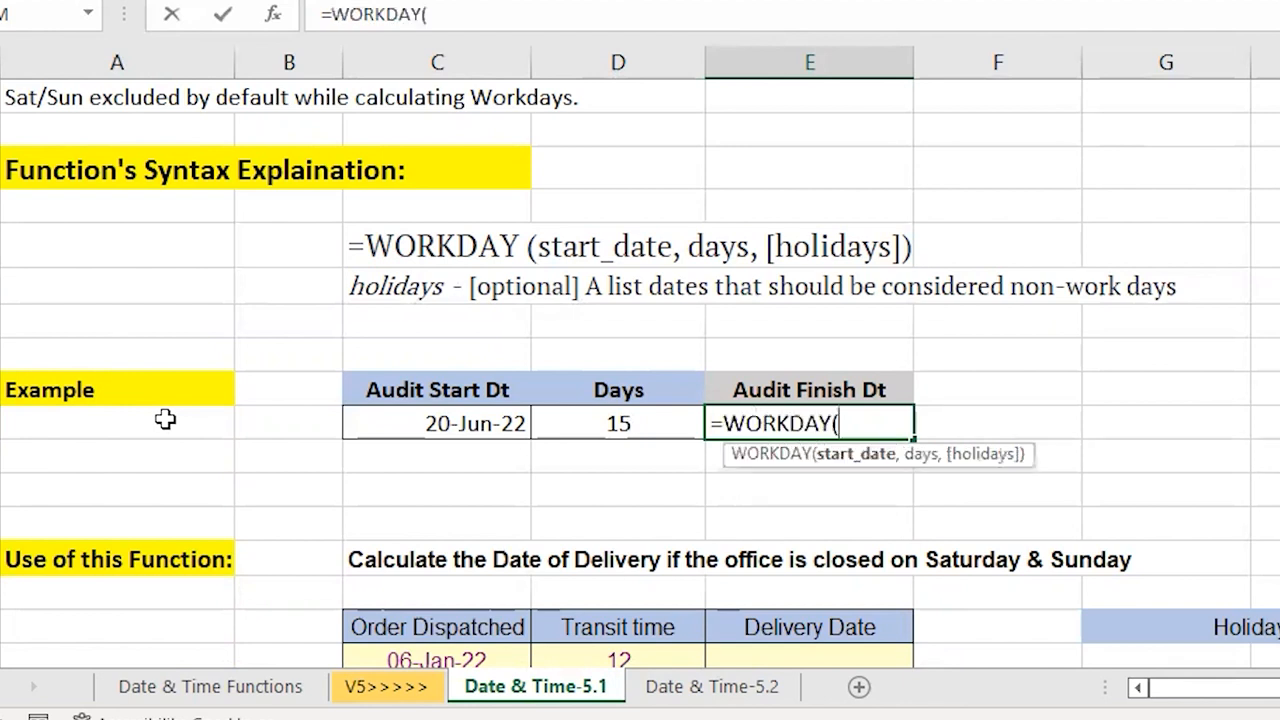
pyautogui.press('Left')
pyautogui.press('Left')
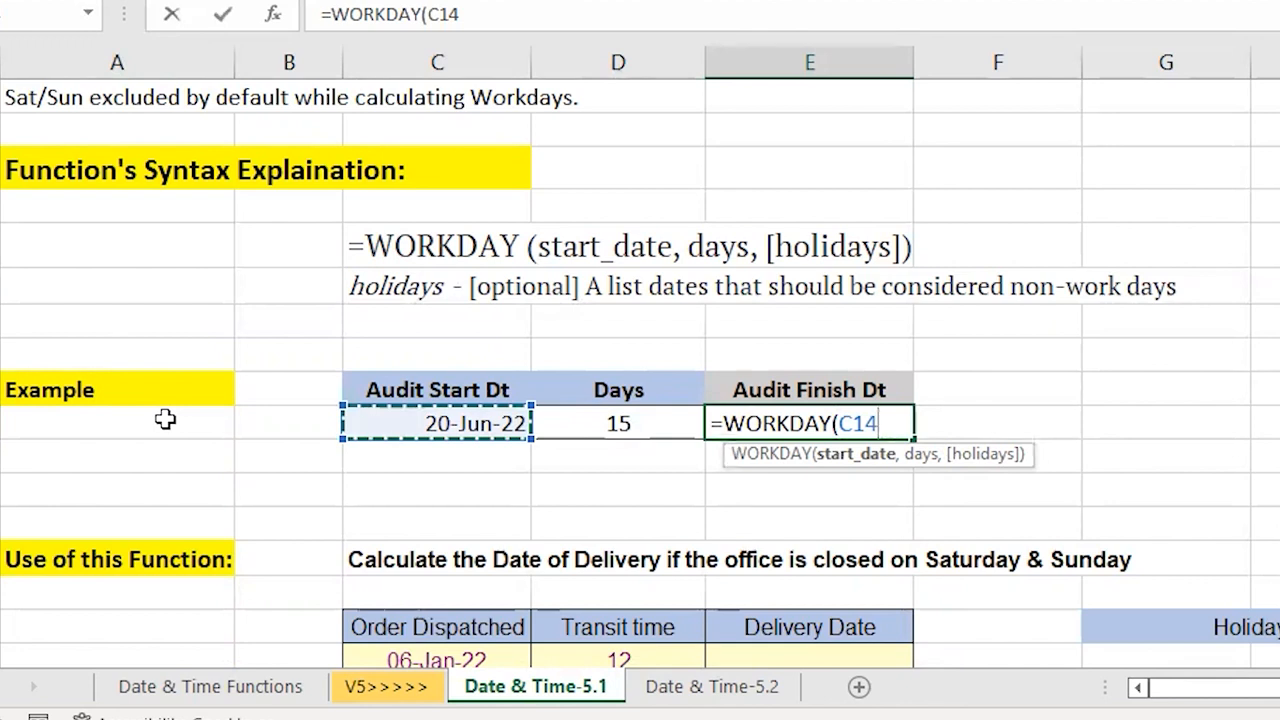
pyautogui.write(',')
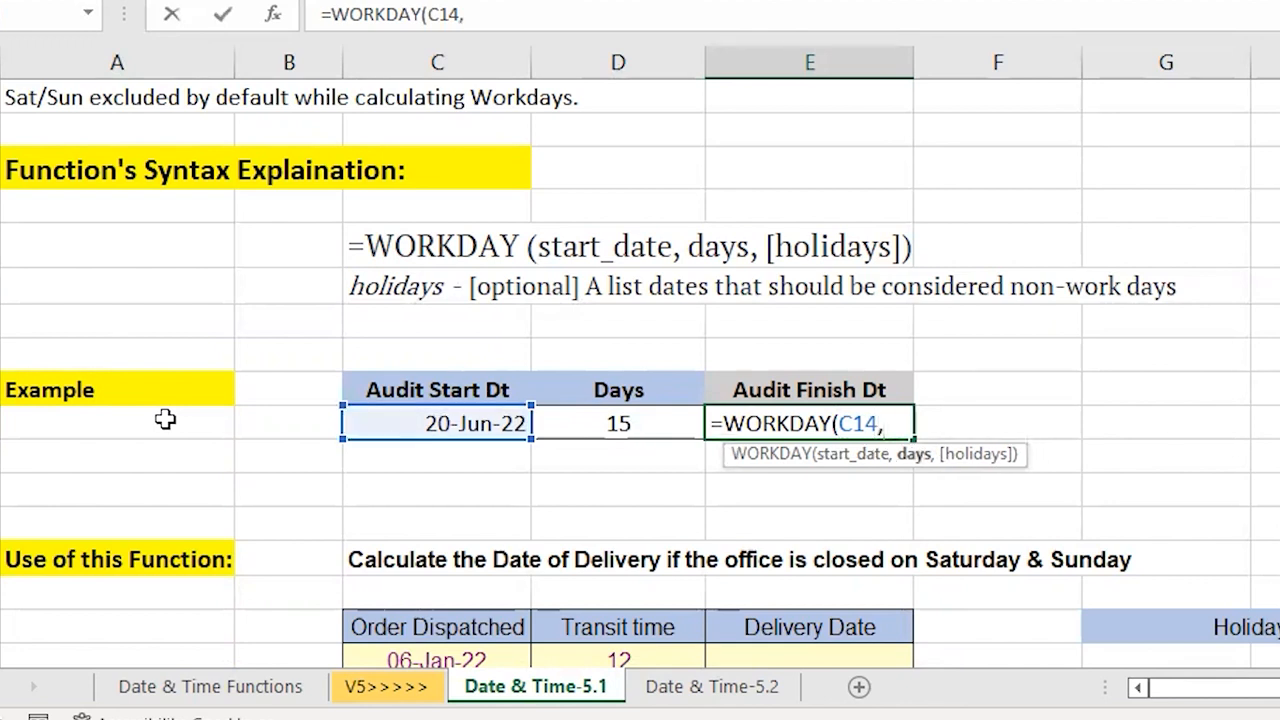
pyautogui.press('Left')
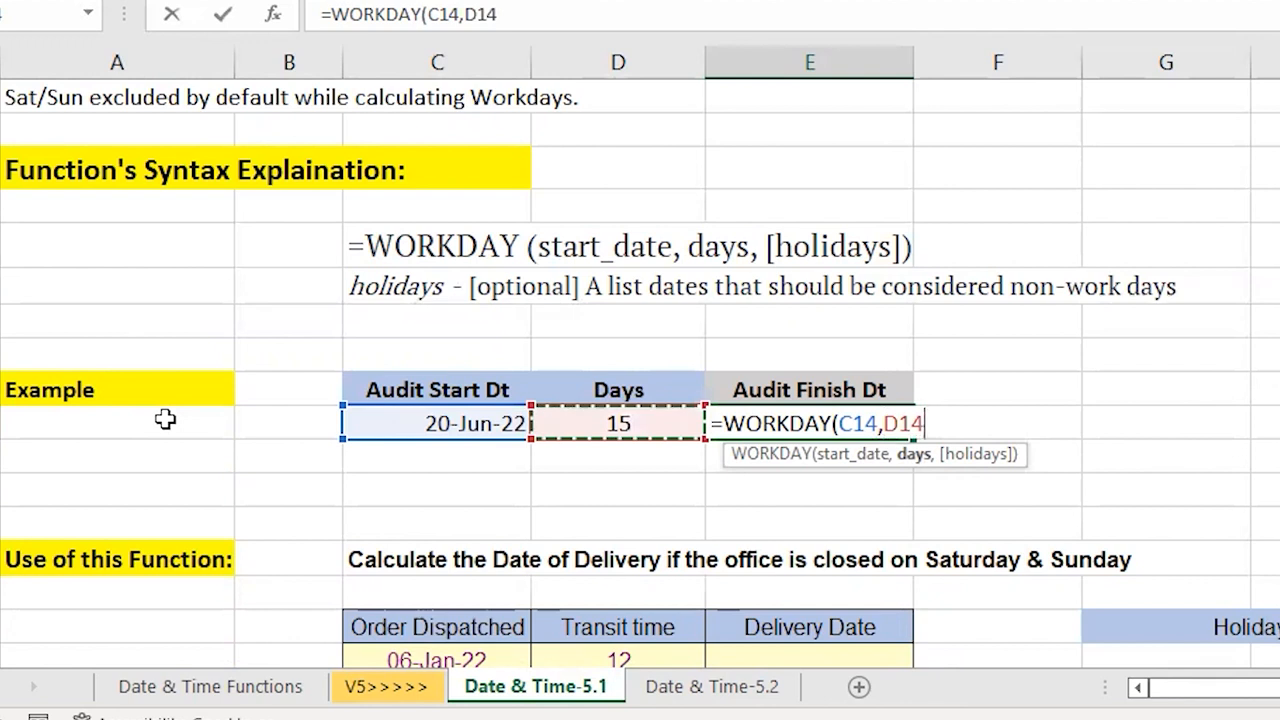
pyautogui.write(')')
pyautogui.hotkey('ctrl', 'Return')
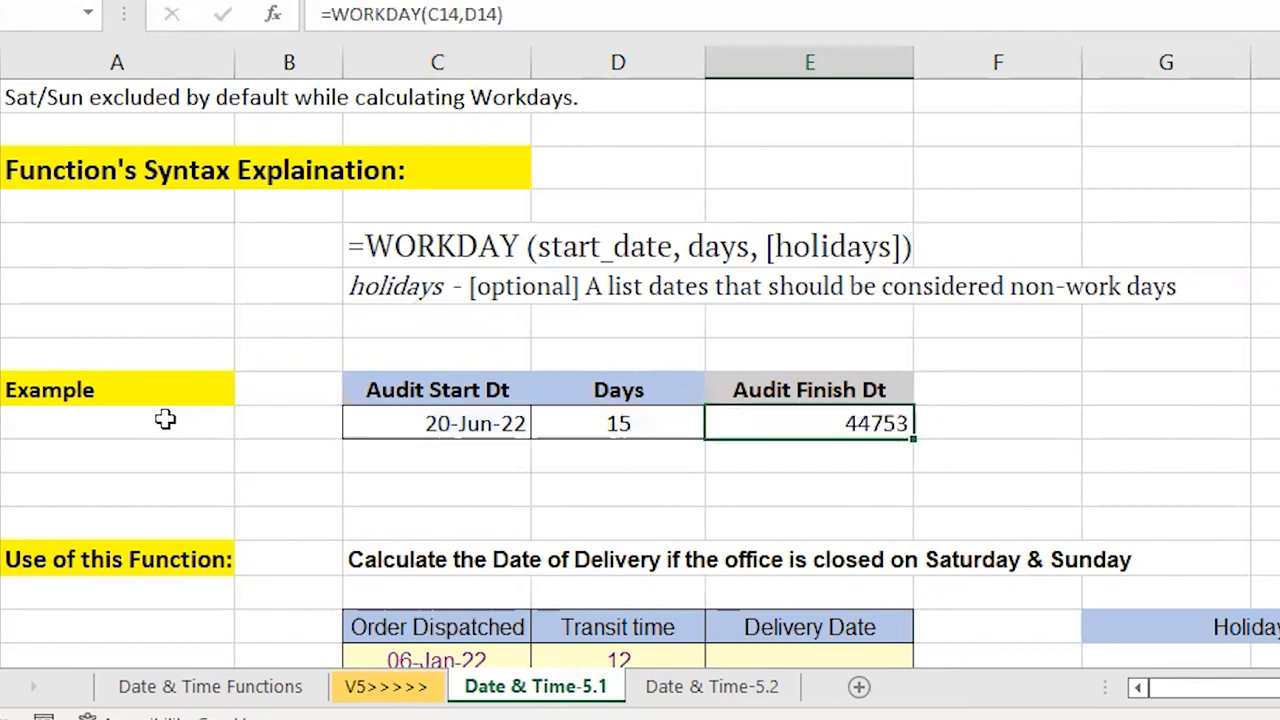
pyautogui.hotkey('ctrl', 'shift', '3')
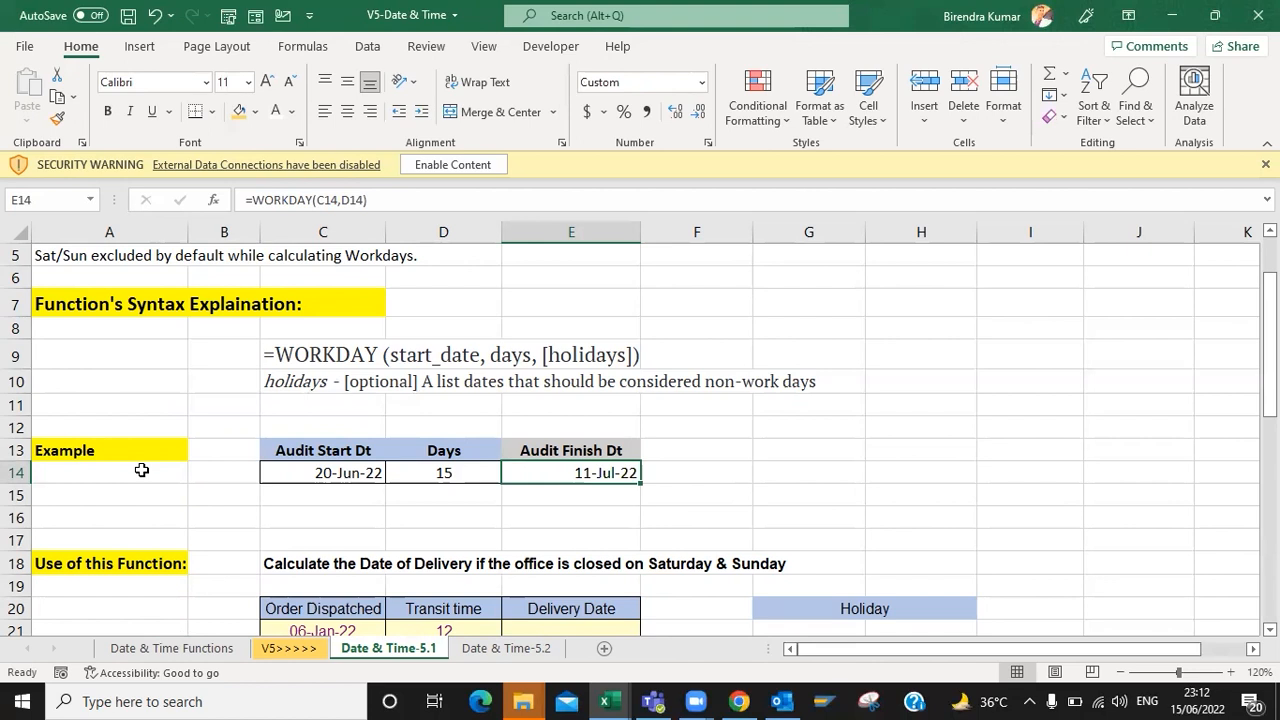
# - Review the audit example and the note in row 5 about weekends being excluded by default
pyautogui.press('Left')
pyautogui.press('Left')
pyautogui.press('Right')
pyautogui.press('Right')
pyautogui.press('Up')
pyautogui.press('Up')
pyautogui.press('Up')
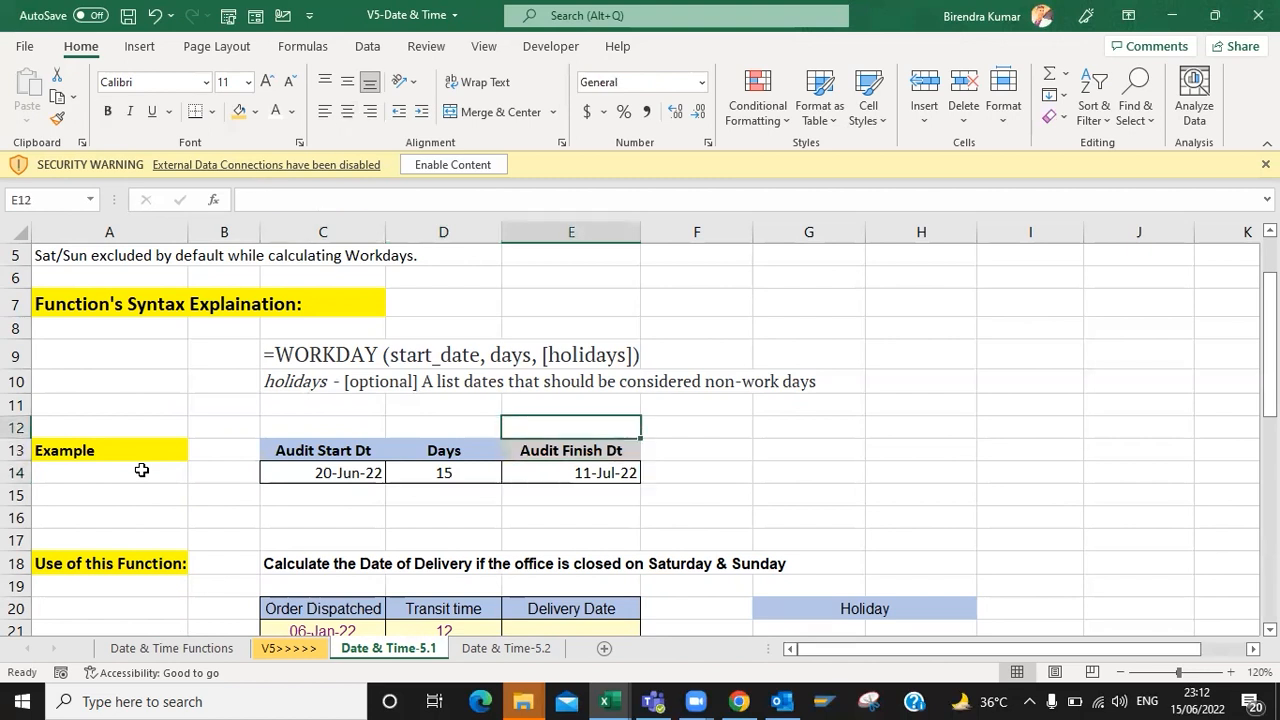
pyautogui.hotkey('ctrl', 'Up')
pyautogui.hotkey('ctrl', 'Left')
pyautogui.hotkey('ctrl', 'Down')
pyautogui.press('Down')
pyautogui.press('Down')
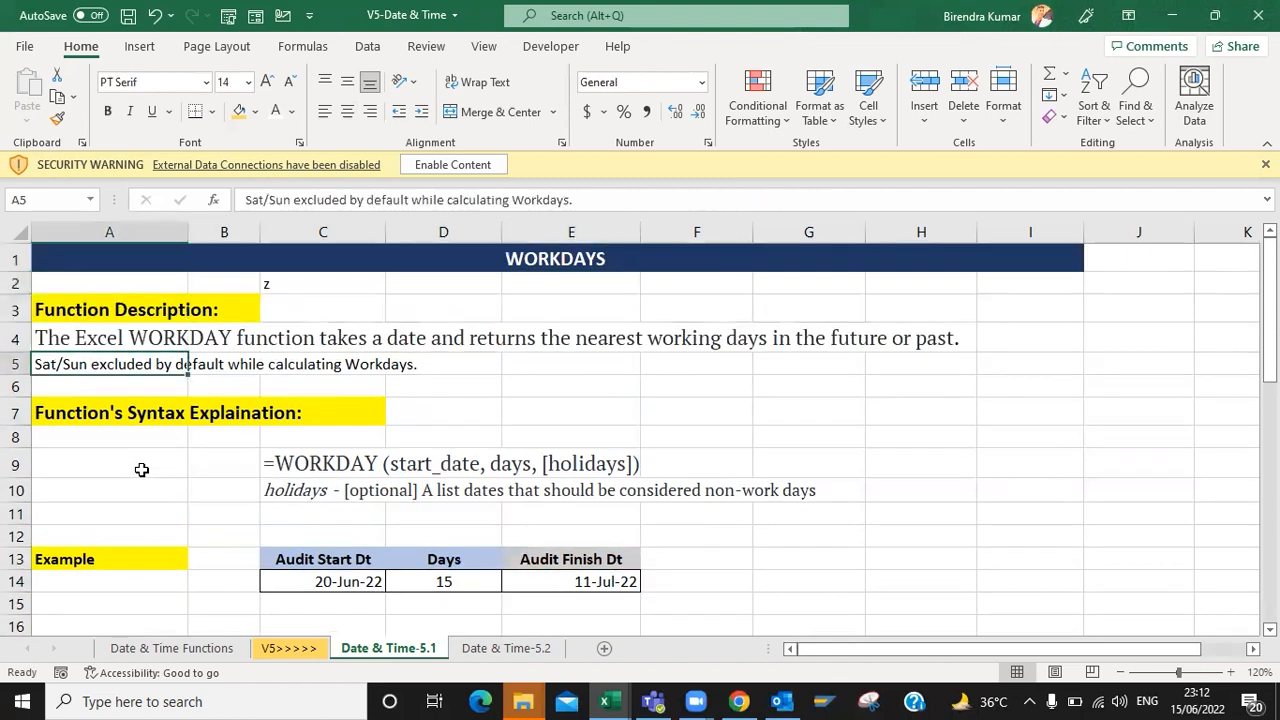
pyautogui.press('Down')
pyautogui.press('Right')
pyautogui.press('Down')
pyautogui.press('Down')
pyautogui.press('Down')
pyautogui.press('Down')
pyautogui.press('Down')
pyautogui.press('Down')
pyautogui.press('Down')
pyautogui.press('Down')
pyautogui.press('Down')
pyautogui.press('Down')
pyautogui.press('Down')
pyautogui.press('Down')
pyautogui.press('Down')
pyautogui.press('Down')
pyautogui.press('Down')
pyautogui.press('Down')
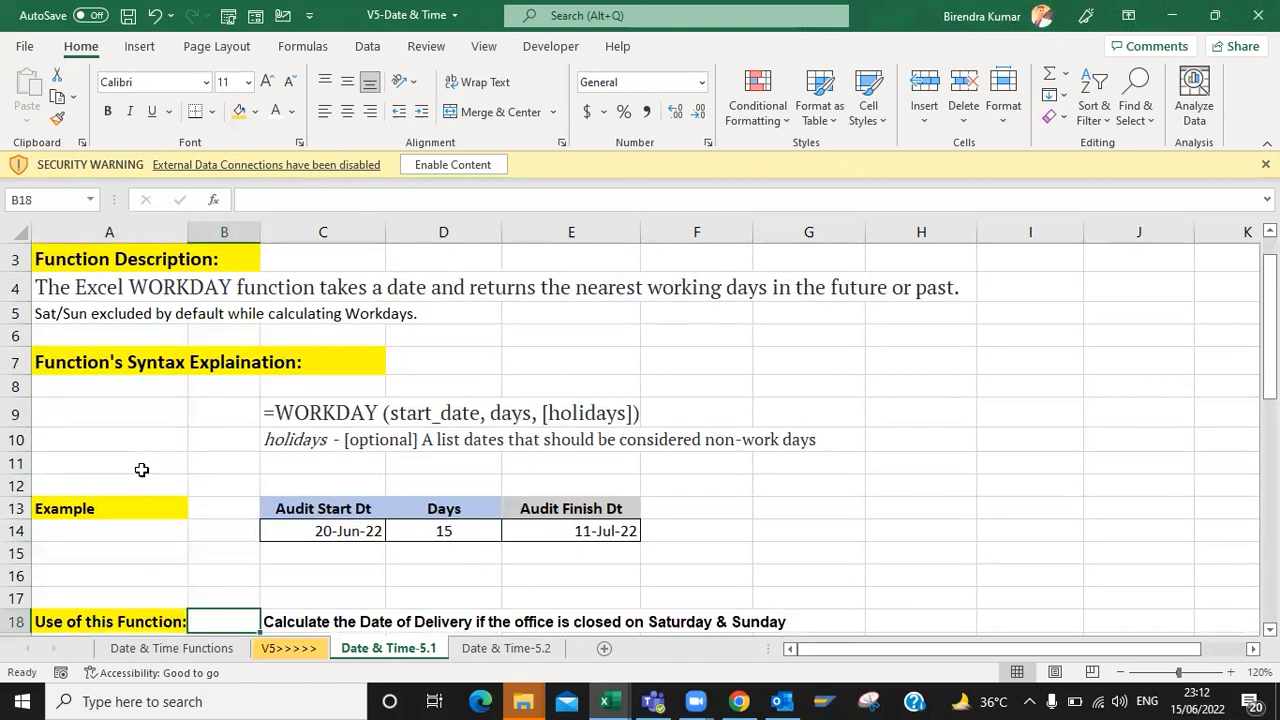
# - Try -15 as the audit example's number of days in D14, and undo the change
pyautogui.press('Right')
pyautogui.press('Right')
pyautogui.hotkey('ctrl', 'Up')
pyautogui.hotkey('ctrl', 'Up')
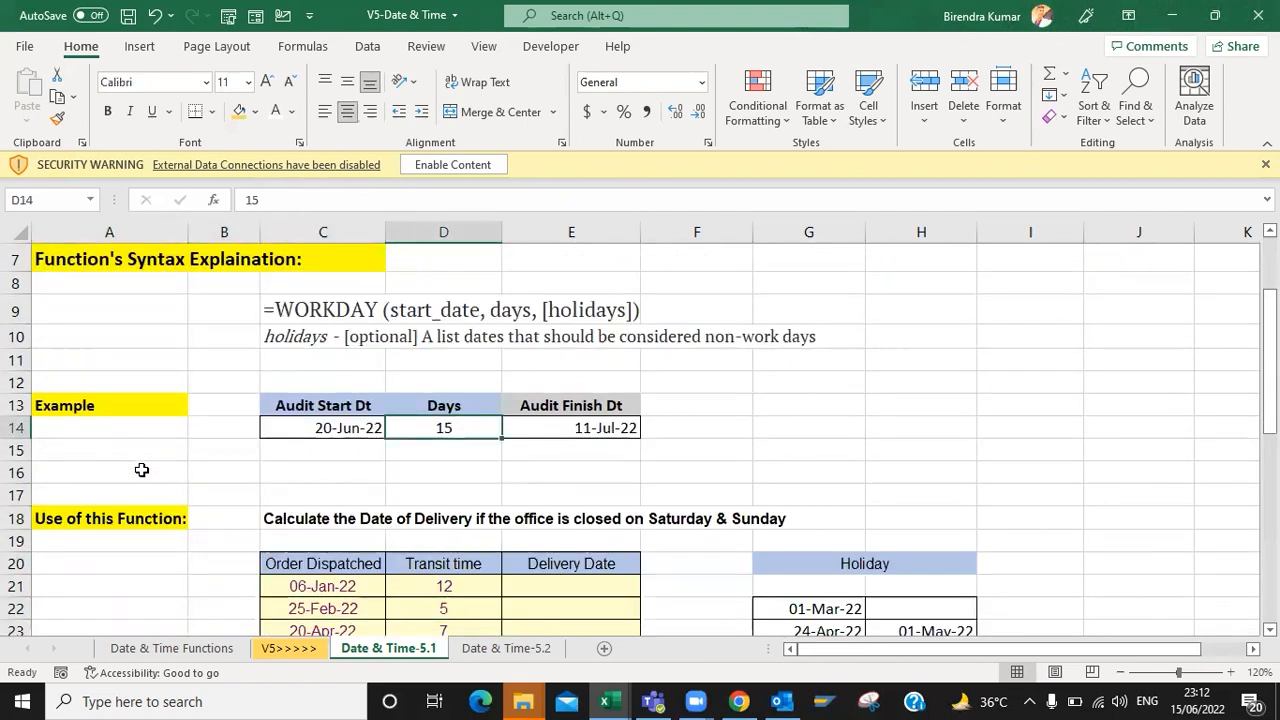
pyautogui.press('F2')
pyautogui.press('Home')
pyautogui.write('-')
pyautogui.hotkey('ctrl', 'Return')
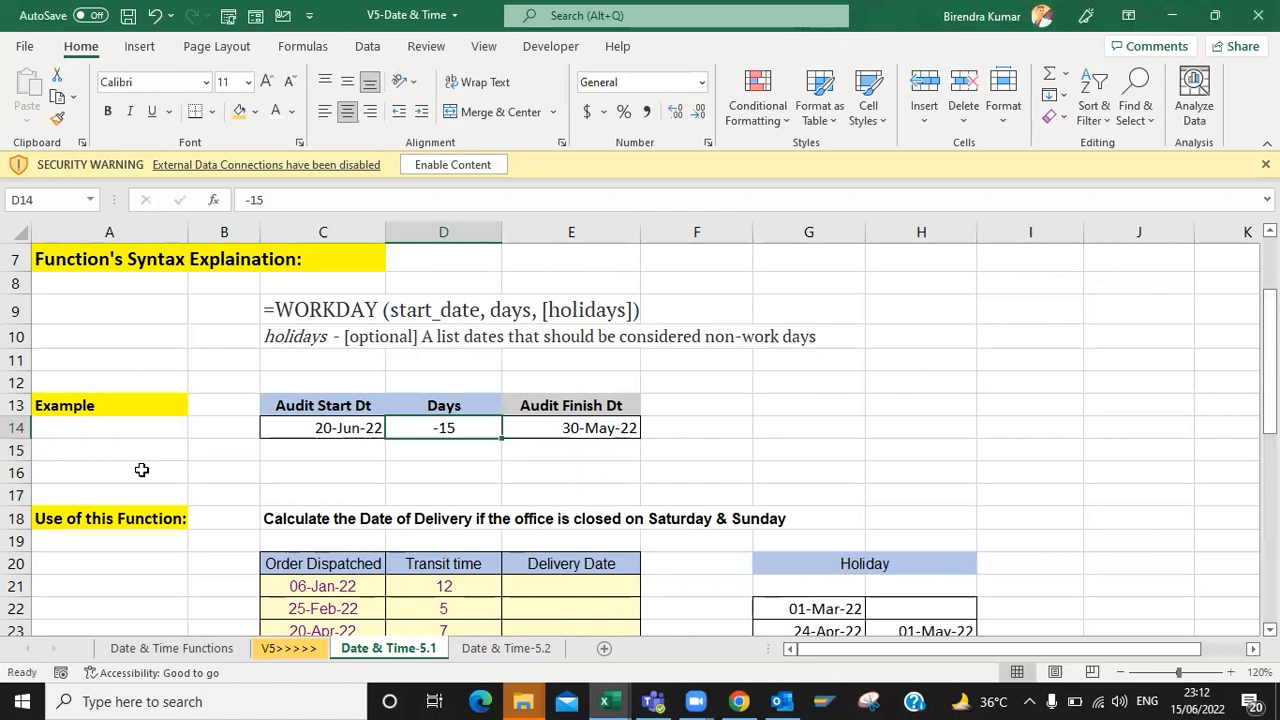
pyautogui.hotkey('ctrl', 'z')
# - Examine the delivery table's order dispatch dates in C21:C24 and transit times in D21:D24
pyautogui.press('Down')
pyautogui.press('Down')
pyautogui.press('Down')
pyautogui.press('Down')
pyautogui.press('Down')
pyautogui.press('Down')
pyautogui.press('Down')
pyautogui.press('Down')
pyautogui.press('Down')
pyautogui.press('Down')
pyautogui.press('Down')
pyautogui.press('Down')
pyautogui.press('Down')
pyautogui.press('Down')
pyautogui.press('Down')
pyautogui.press('Down')
pyautogui.press('Down')
pyautogui.hotkey('ctrl', 'Up')
pyautogui.hotkey('ctrl', 'Up')
pyautogui.press('Down')
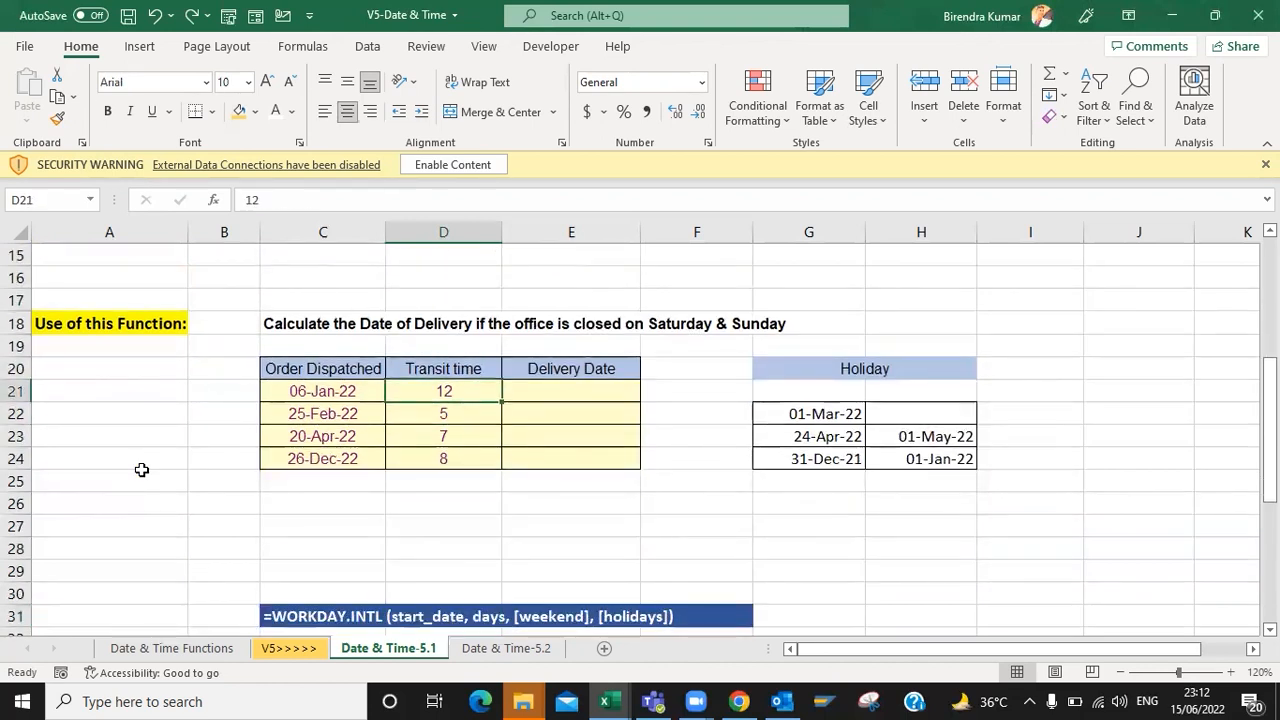
pyautogui.scroll(2, 142, 470)
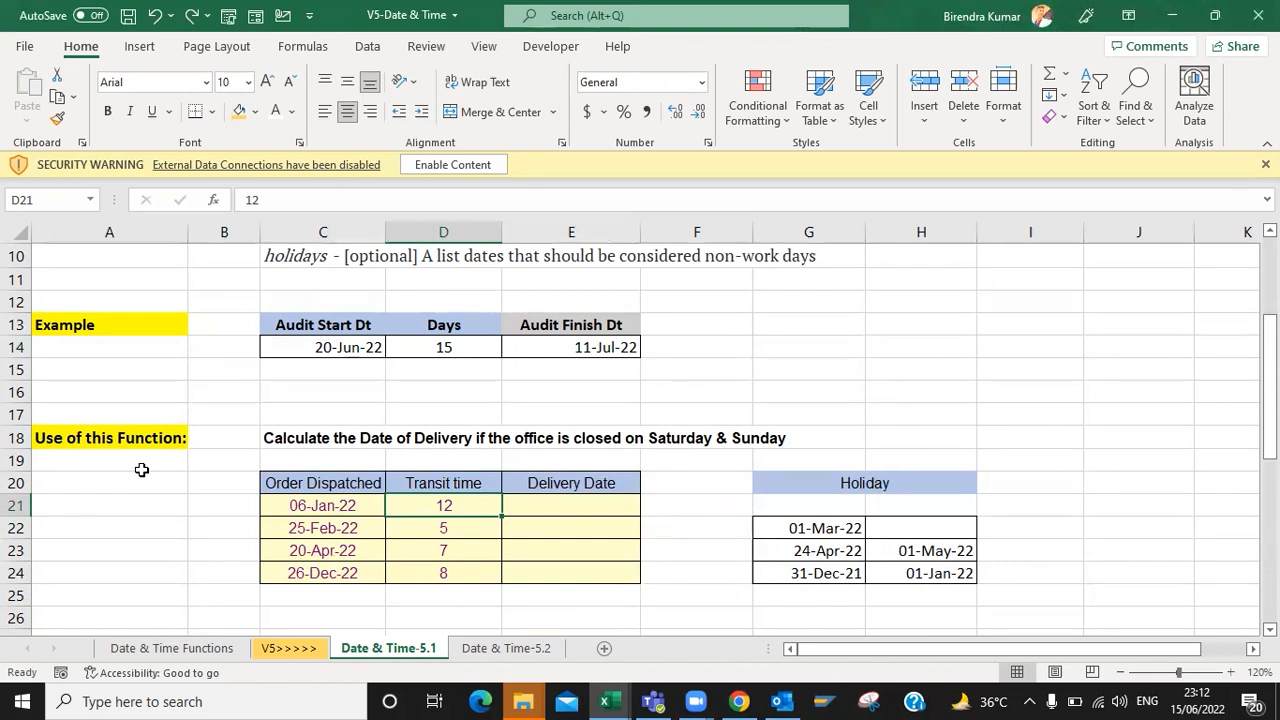
pyautogui.press('Left')
pyautogui.hotkey('ctrl', 'shift', 'Down')
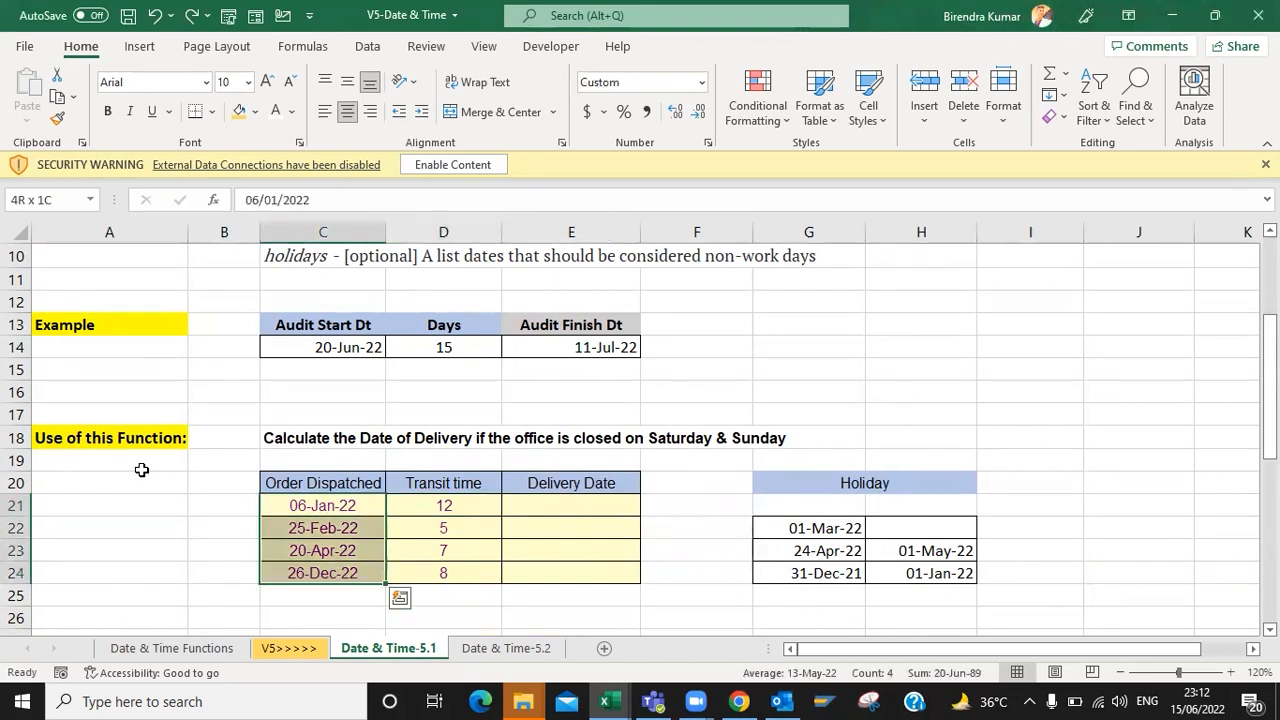
pyautogui.press('Right')
pyautogui.hotkey('ctrl', 'shift', 'Down')
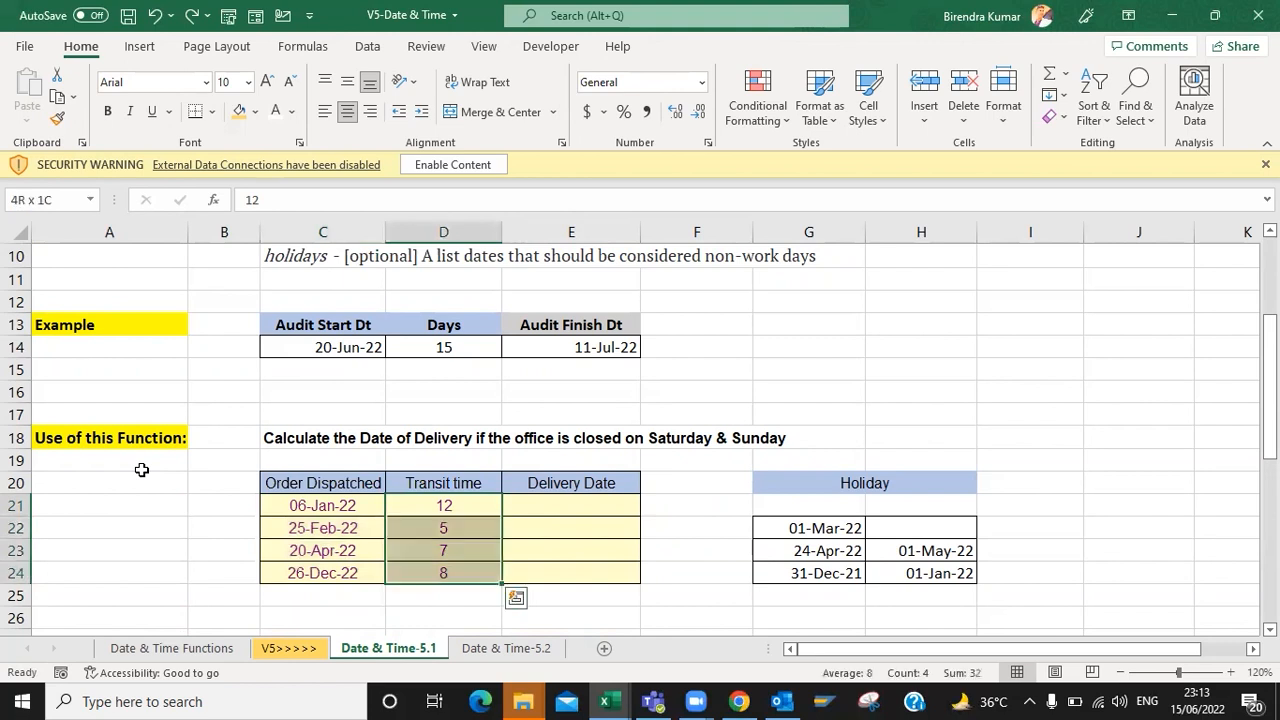
# - Examine the empty delivery date cells E21:E24 and the first order's dispatch date and transit time in row 21
pyautogui.press('Right')
pyautogui.hotkey('shift', 'Down')
pyautogui.hotkey('shift', 'Down')
pyautogui.hotkey('shift', 'Down')
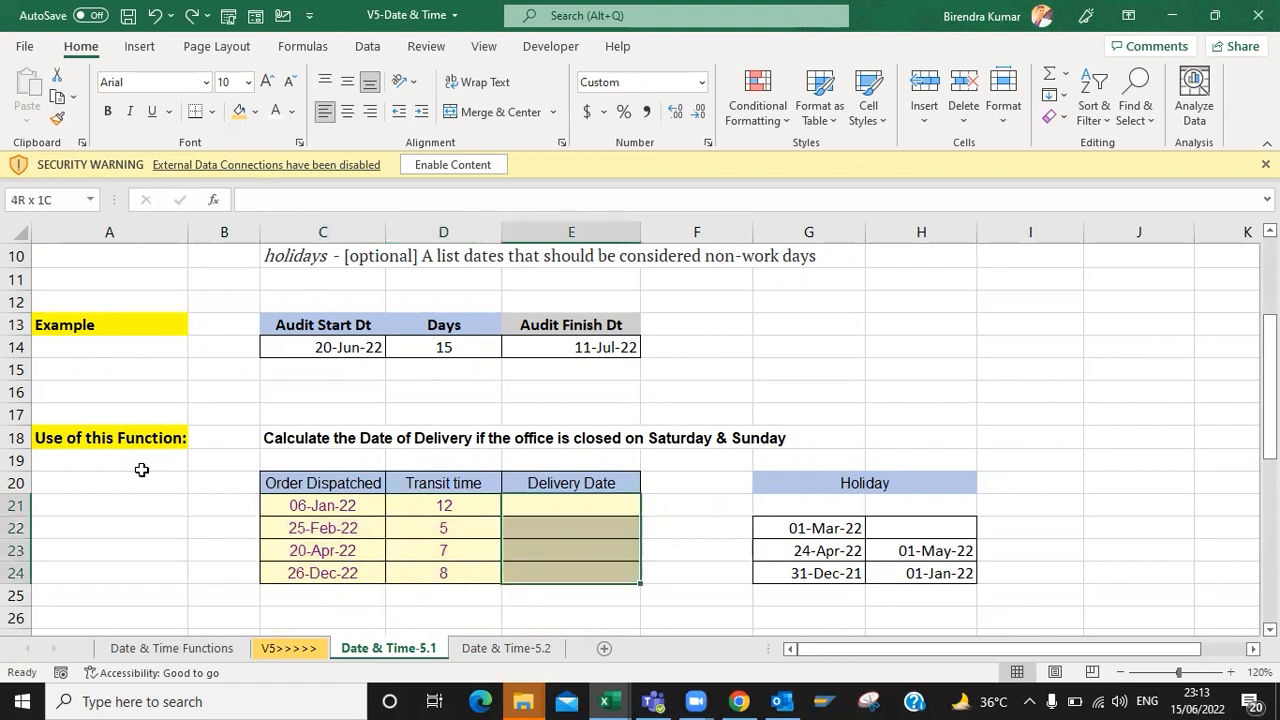
pyautogui.hotkey('shift', 'Up')
pyautogui.hotkey('shift', 'Up')
pyautogui.hotkey('shift', 'Up')
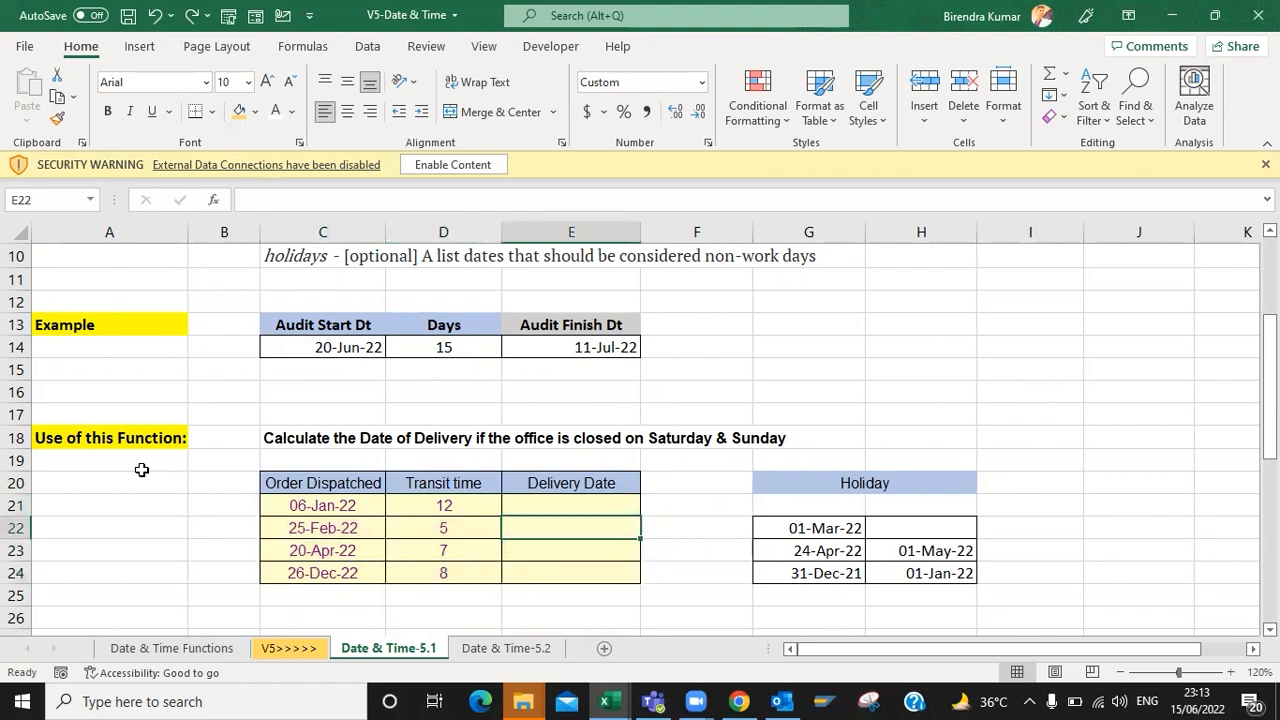
pyautogui.press('Left')
pyautogui.press('Left')
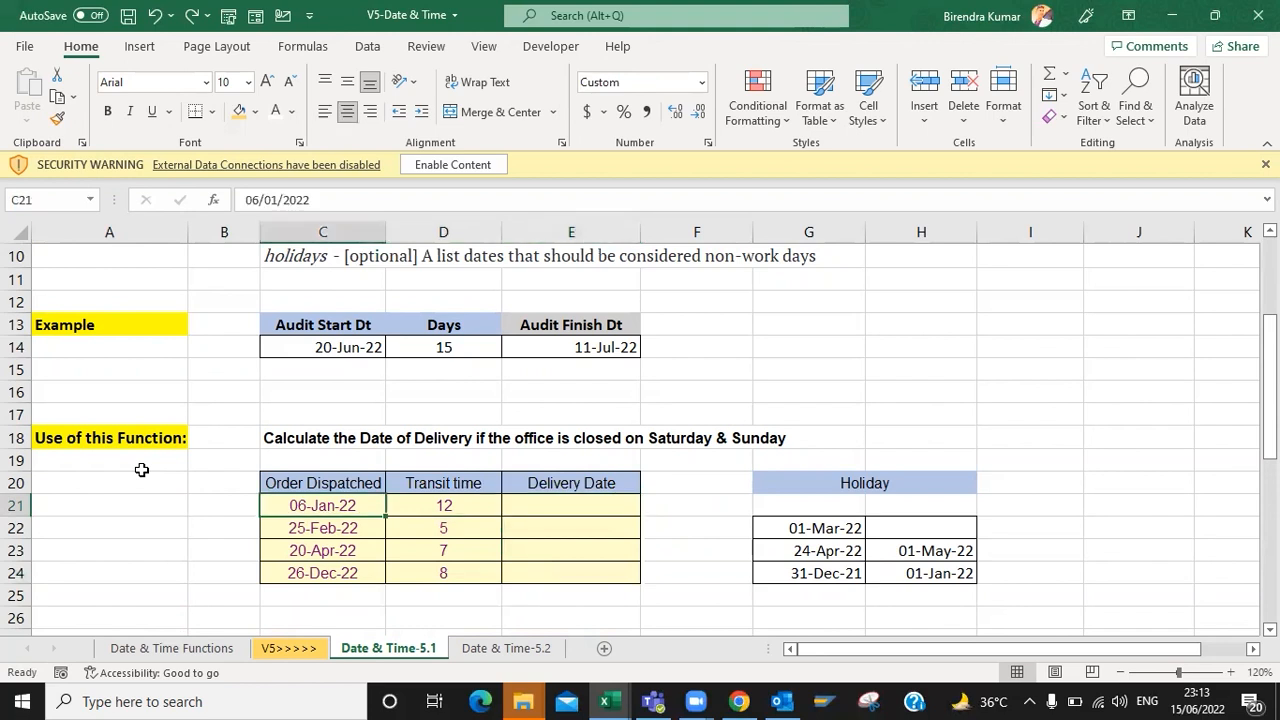
pyautogui.press('Right')
pyautogui.press('Right')
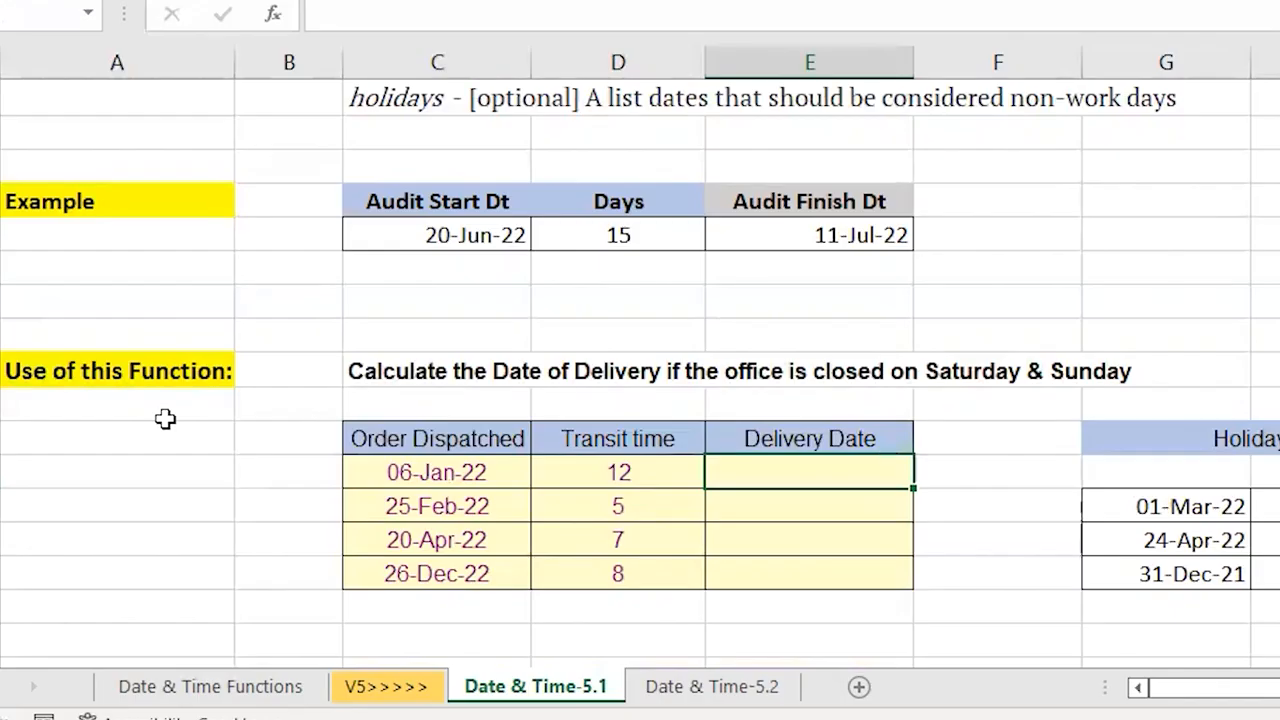
# - Calculate the first order's delivery date in E21 with =WORKDAY(C21,D21), without any holiday argument
pyautogui.write('=wo')
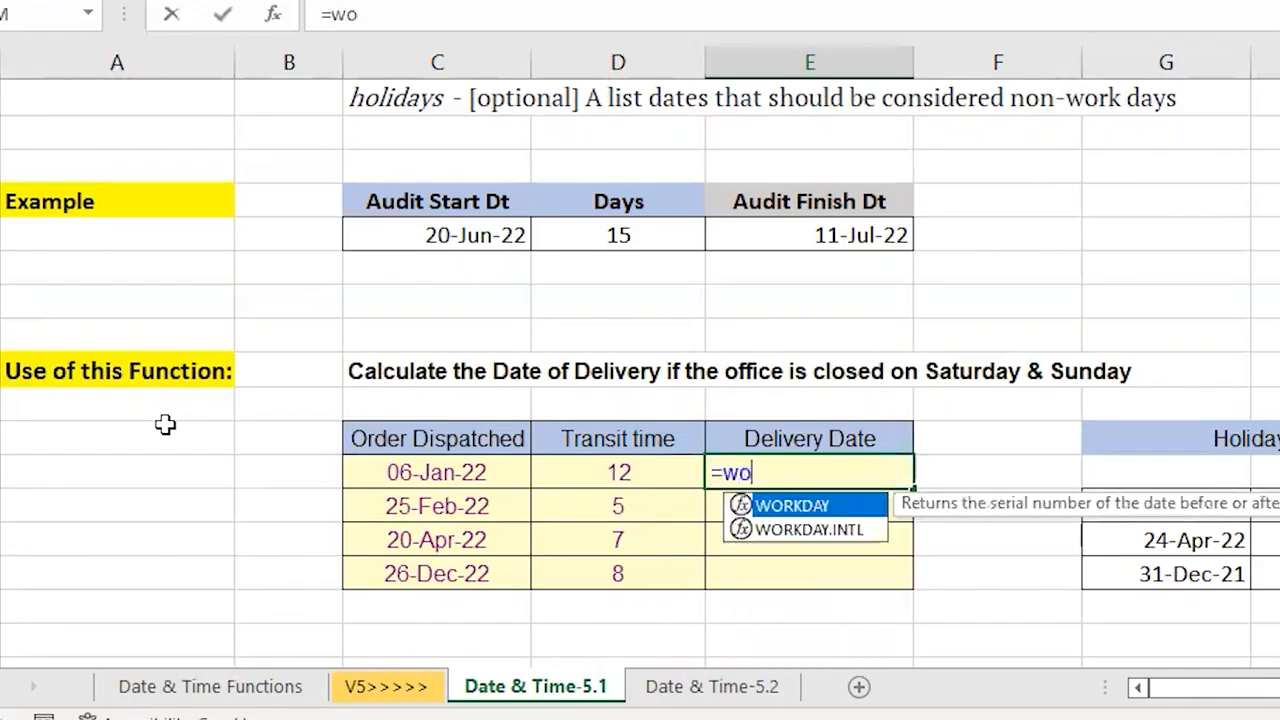
pyautogui.press('Tab')
pyautogui.press('Left')
pyautogui.press('Left')
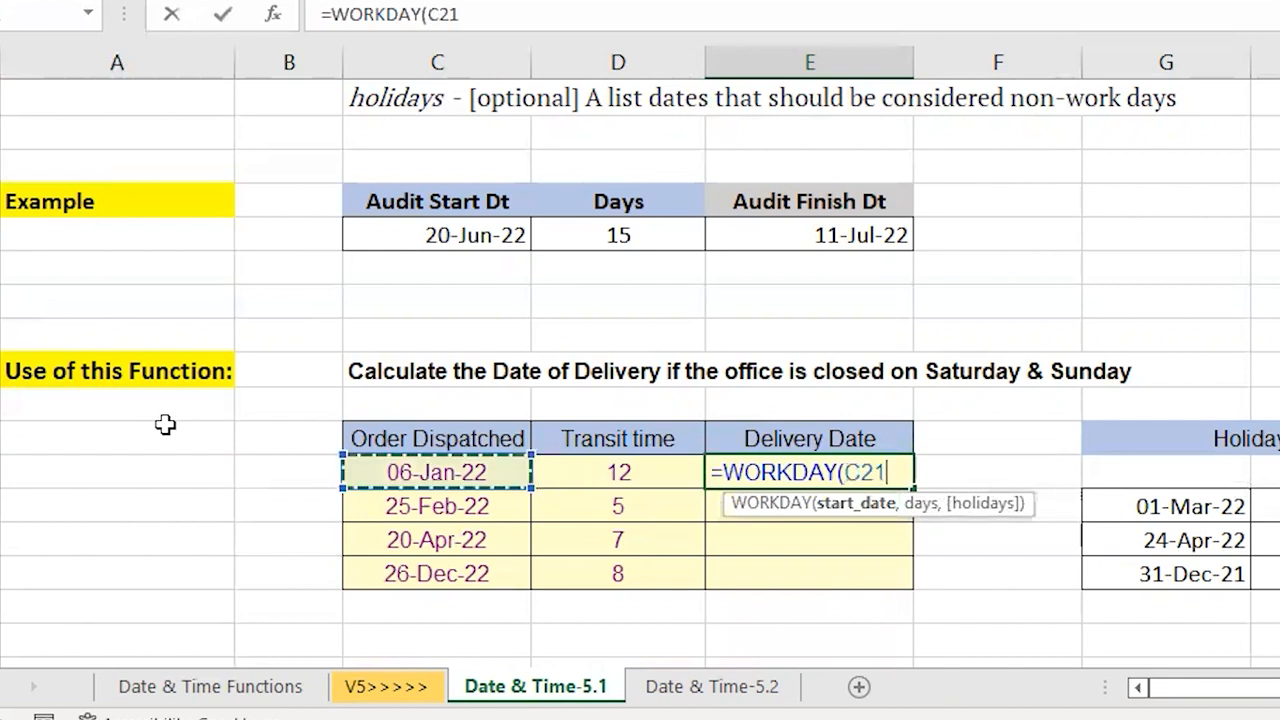
pyautogui.write(',')
pyautogui.press('Left')
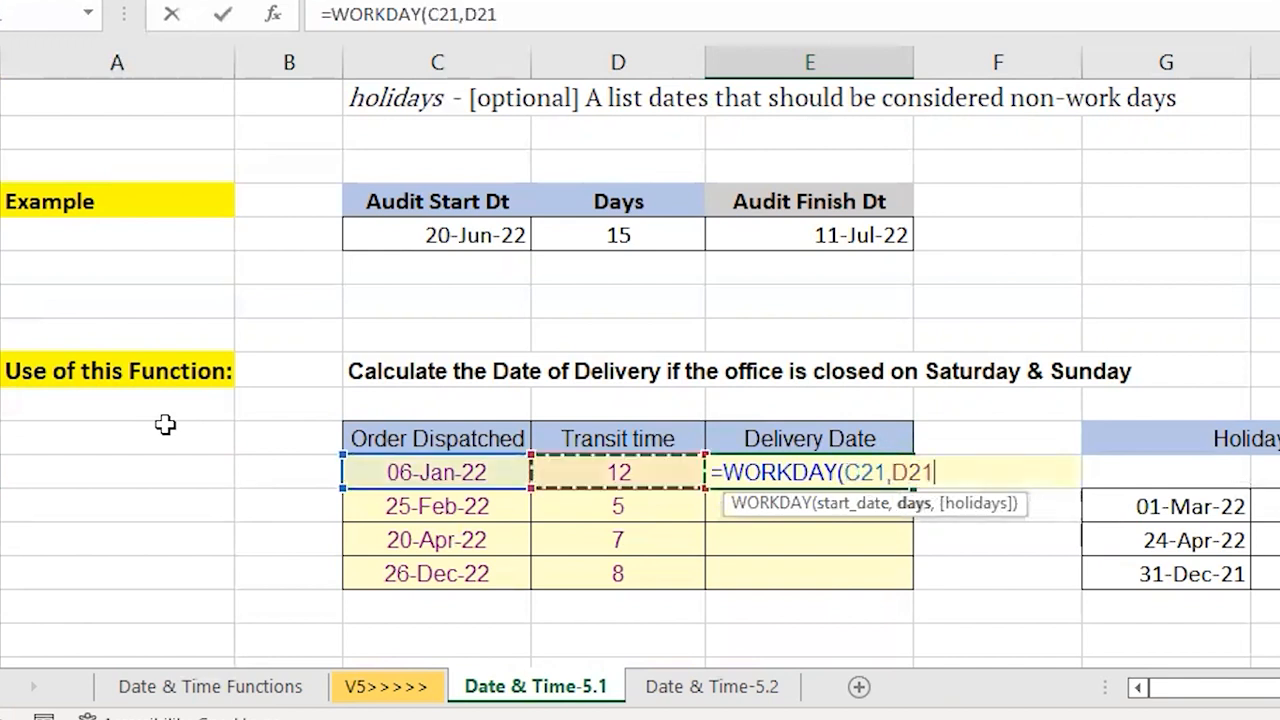
pyautogui.write(')')
pyautogui.press('Return')
pyautogui.press('Up')
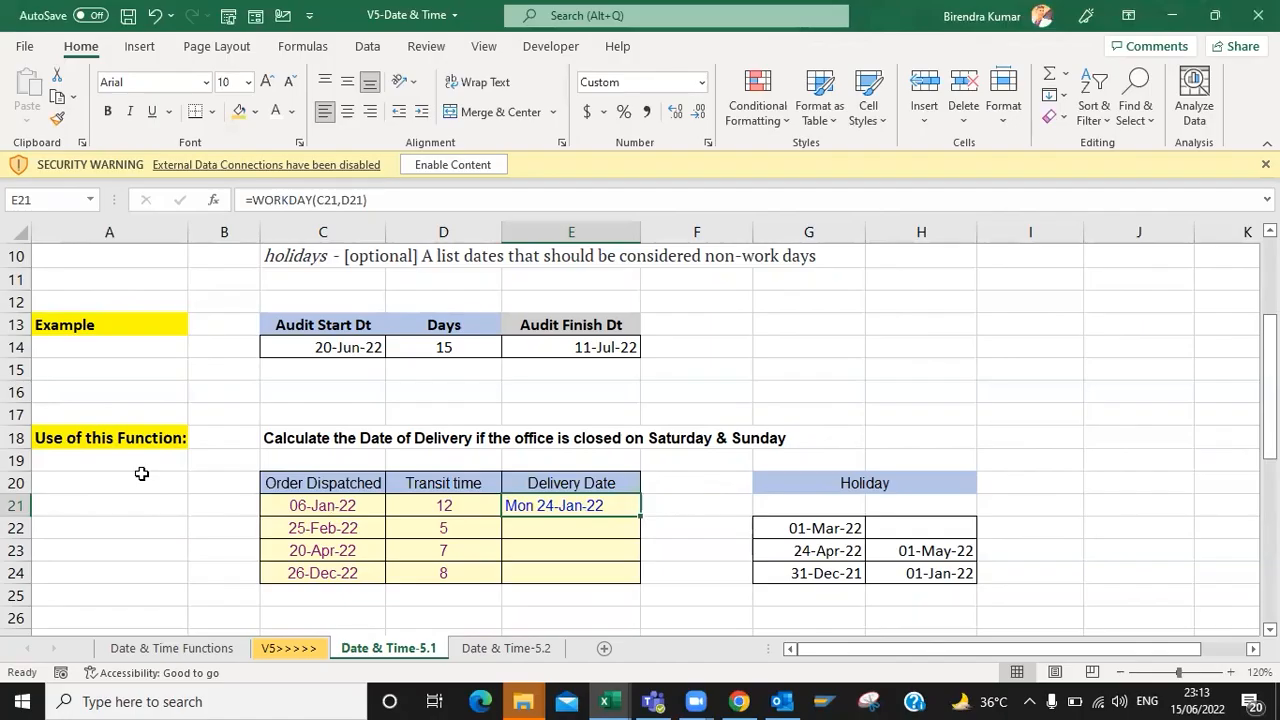
# - Calculate the second order's delivery date in E22 with =WORKDAY(C22,D22,G22), using the holiday in G22
pyautogui.press('Down')
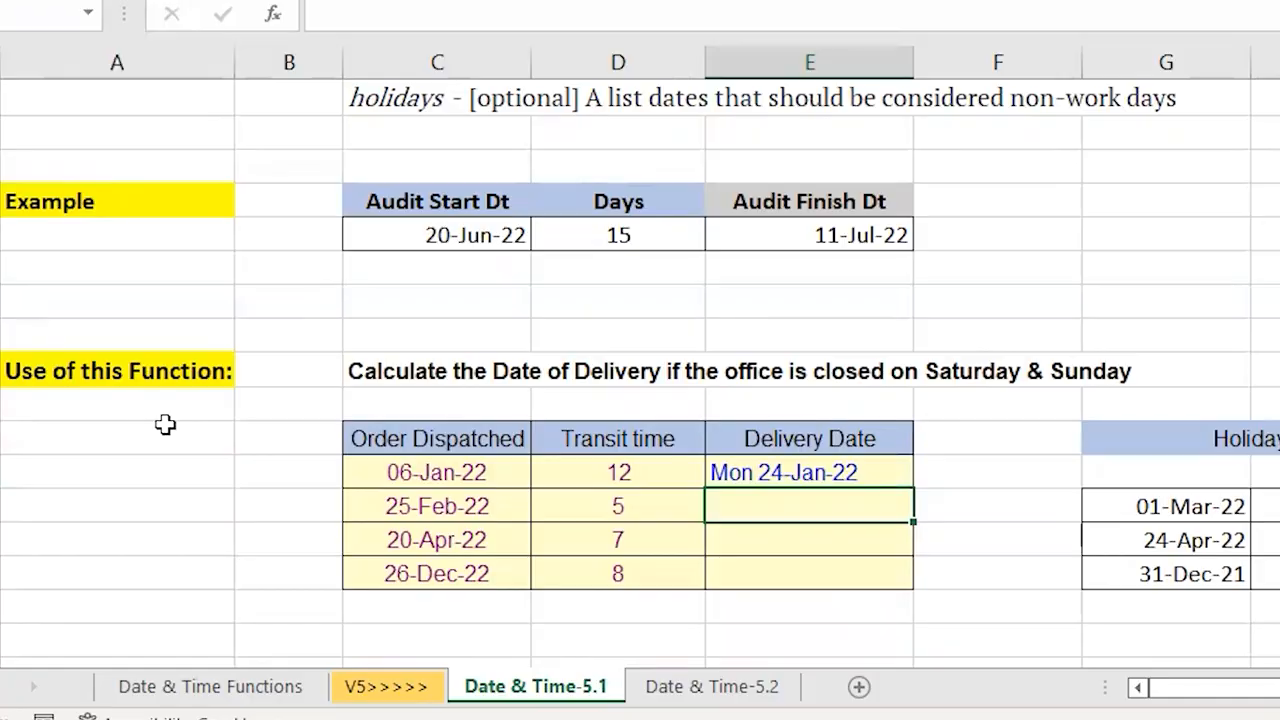
pyautogui.write('=')
pyautogui.write('weo')
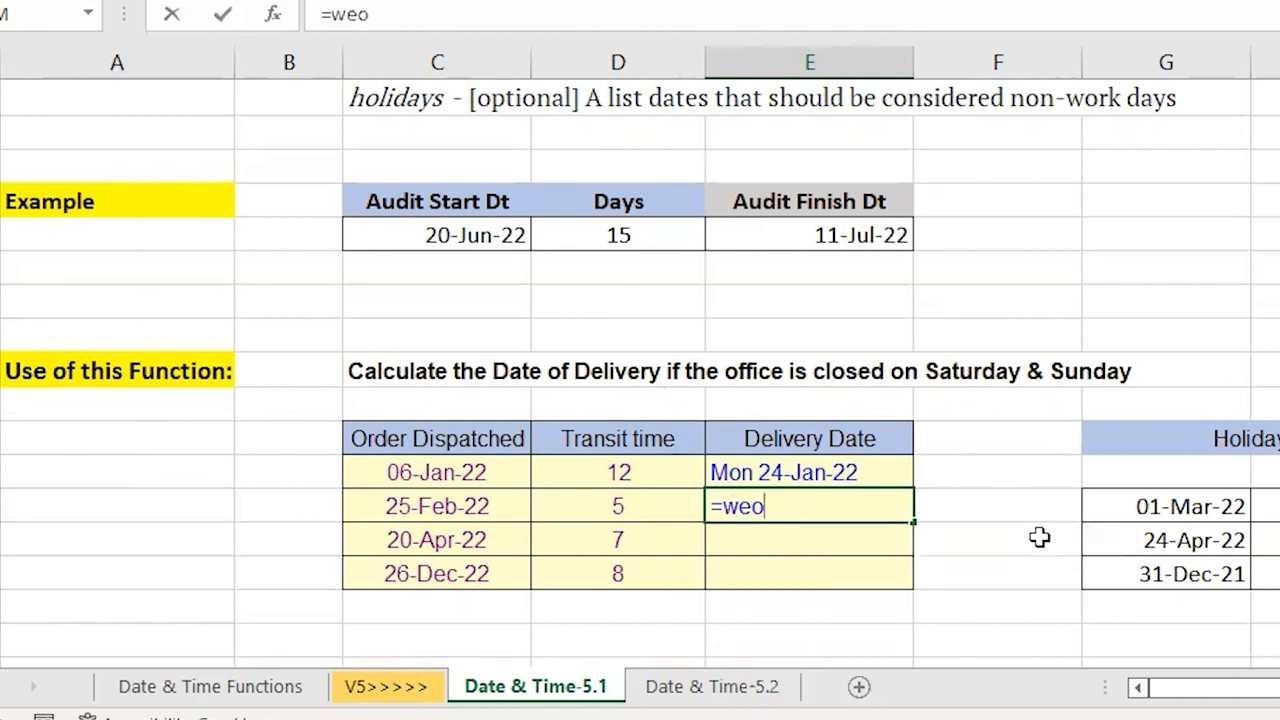
pyautogui.press('BackSpace')
pyautogui.press('BackSpace')
pyautogui.write('or')
pyautogui.press('Tab')
pyautogui.press('Left')
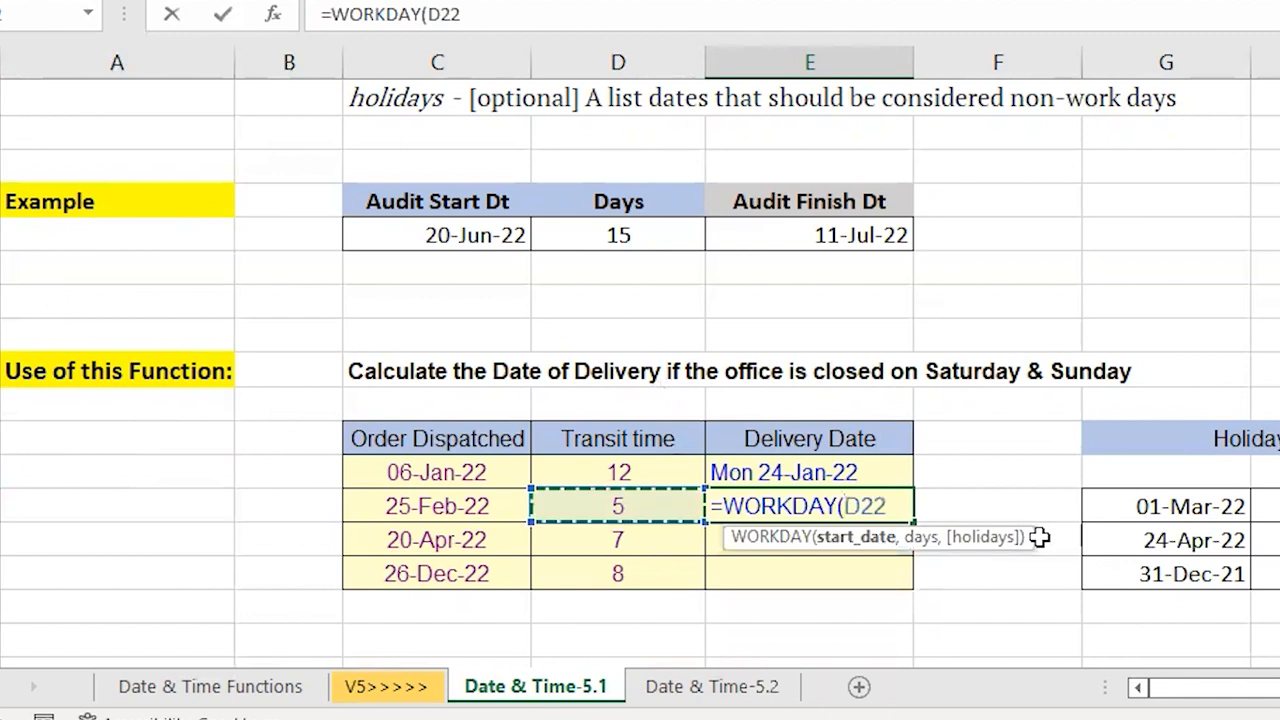
pyautogui.press('Left')
pyautogui.write(',')
pyautogui.press('Left')
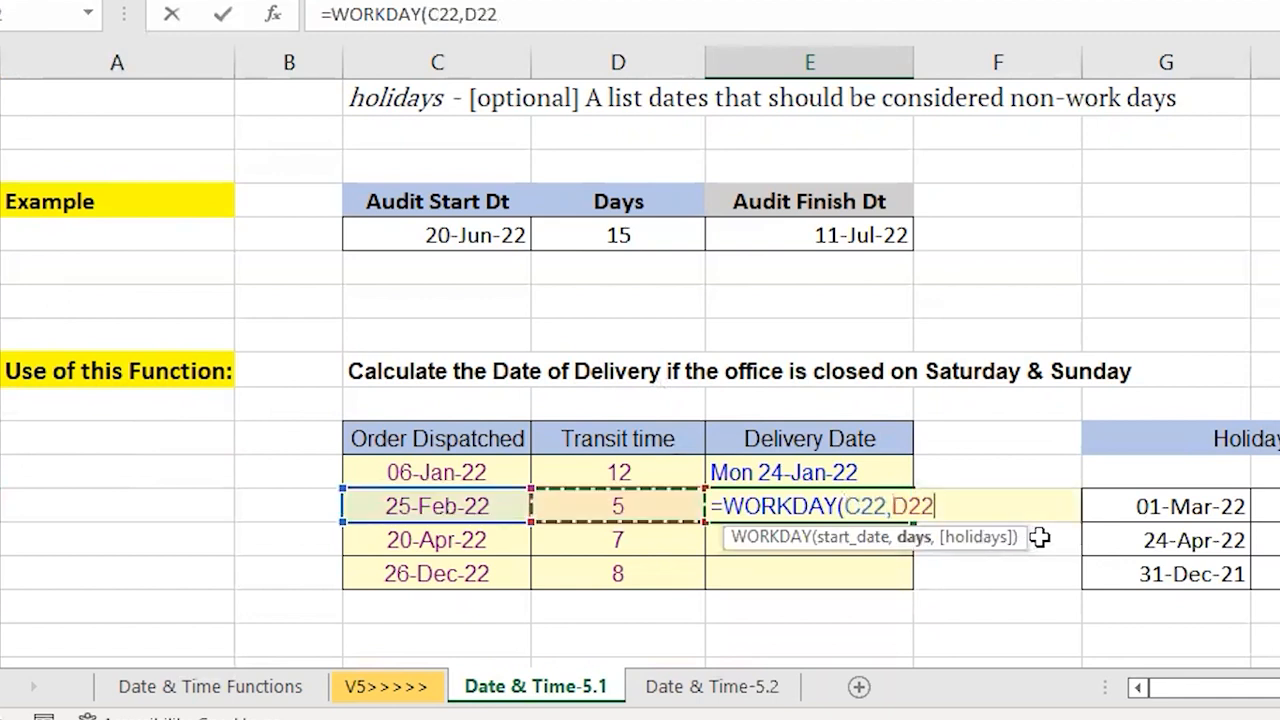
pyautogui.write(',')
pyautogui.press('Right')
pyautogui.press('Right')
pyautogui.write(')')
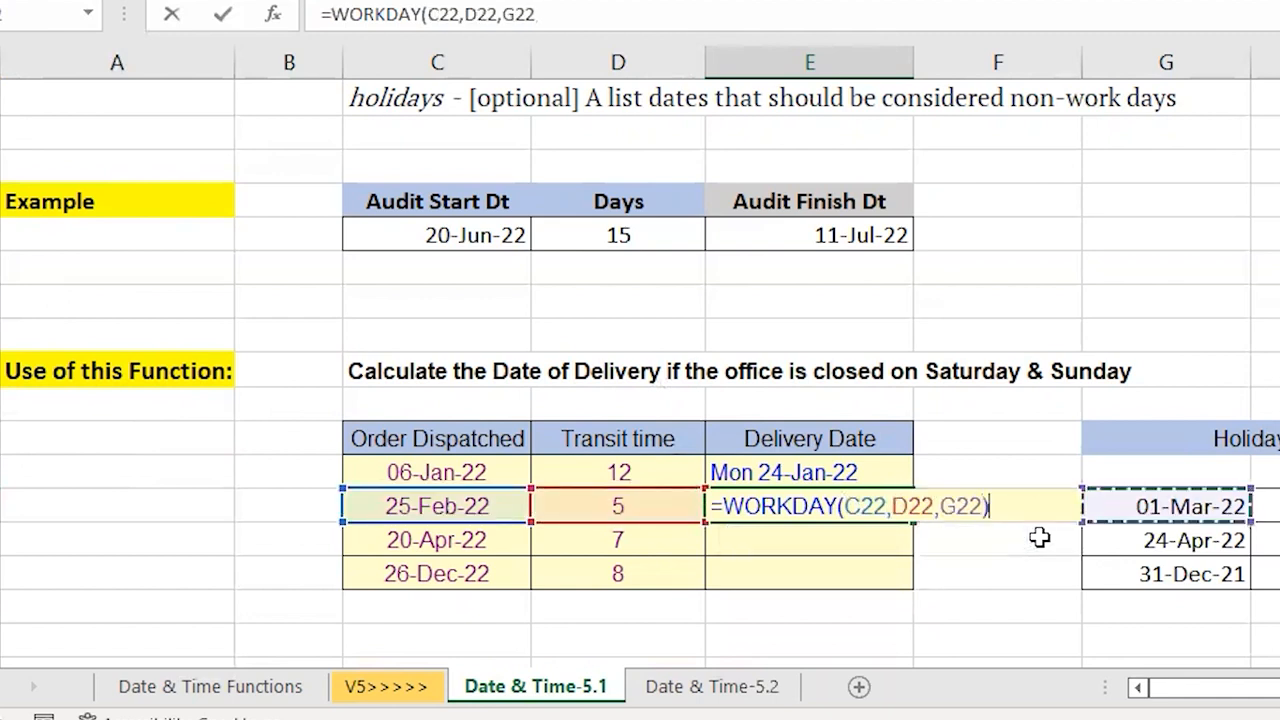
pyautogui.press('Return')
pyautogui.press('Up')
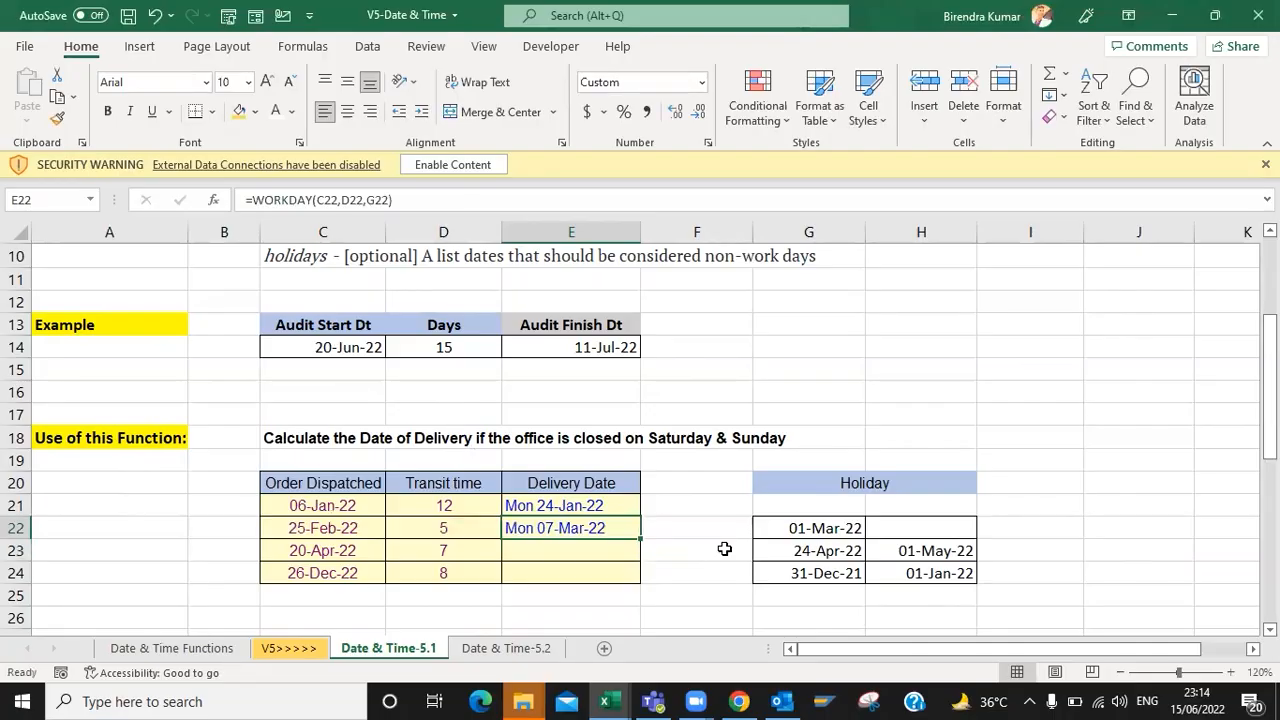
# - Calculate the third order's delivery date in E23 with =WORKDAY(C23,D23,G23:H23), covering both holidays in that row
pyautogui.press('Down')
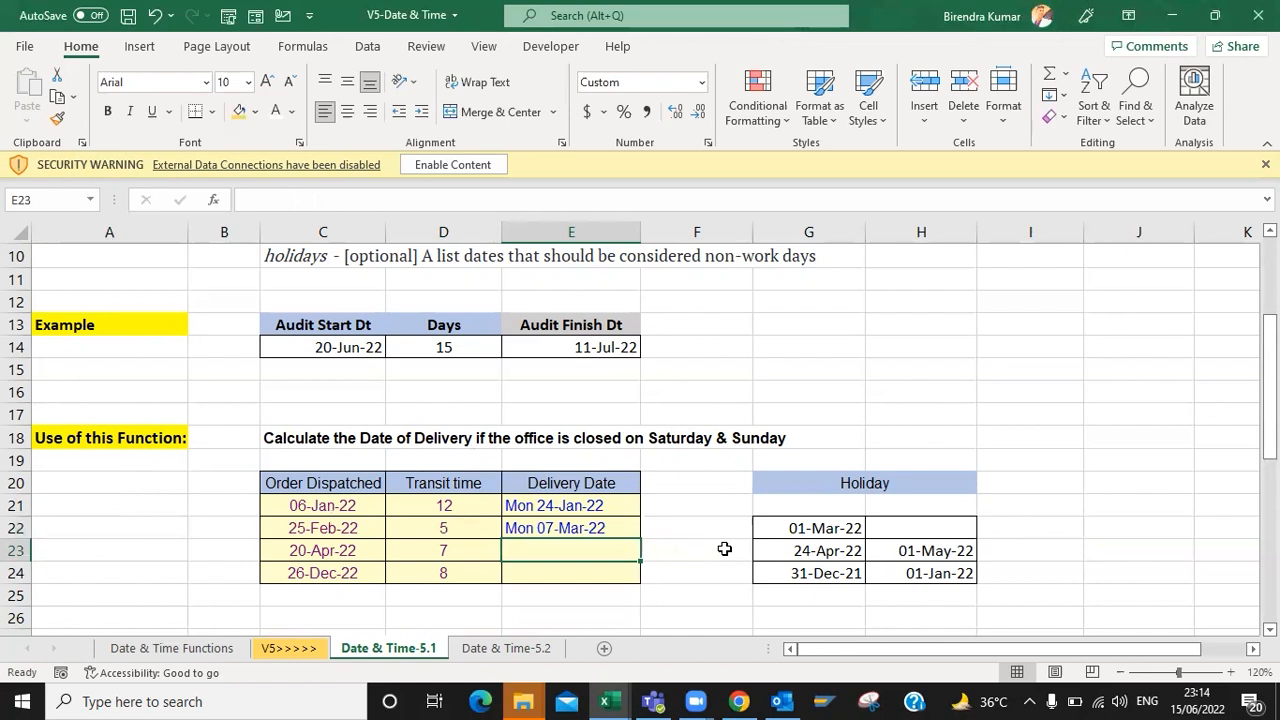
pyautogui.write('=o')
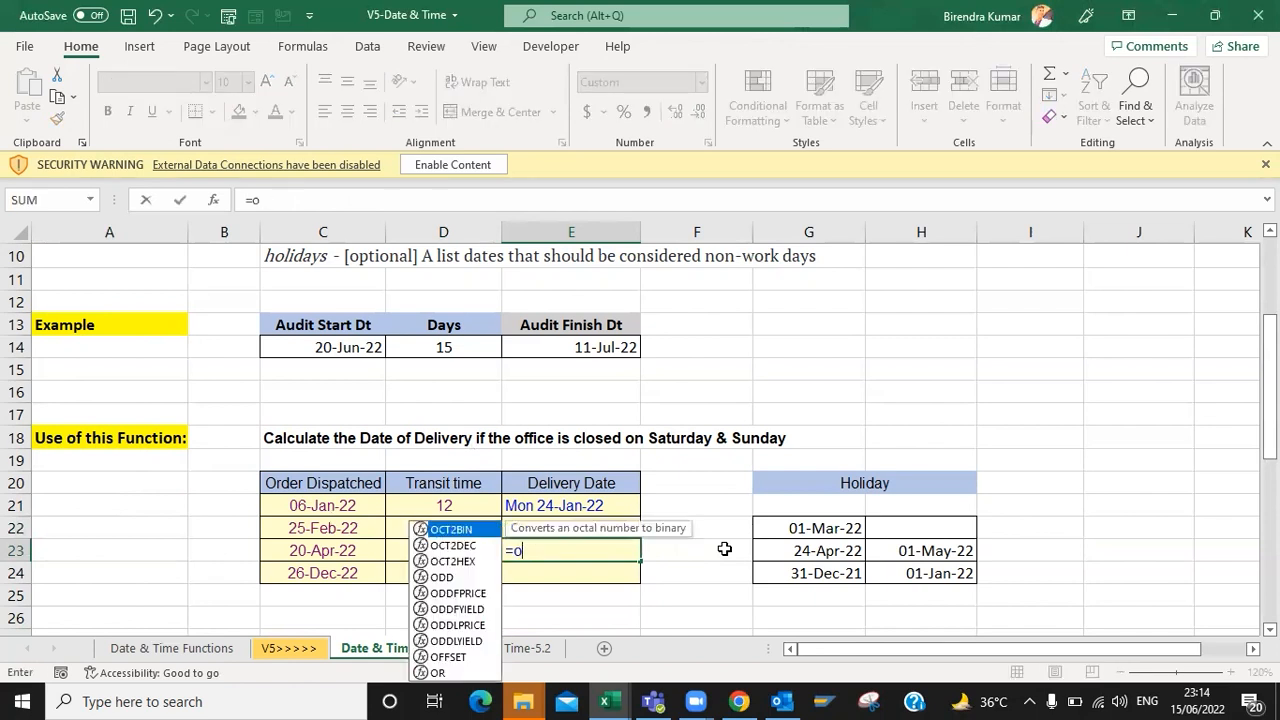
pyautogui.press('BackSpace')
pyautogui.write('wo')
pyautogui.press('Tab')
pyautogui.press('Left')
pyautogui.press('Left')
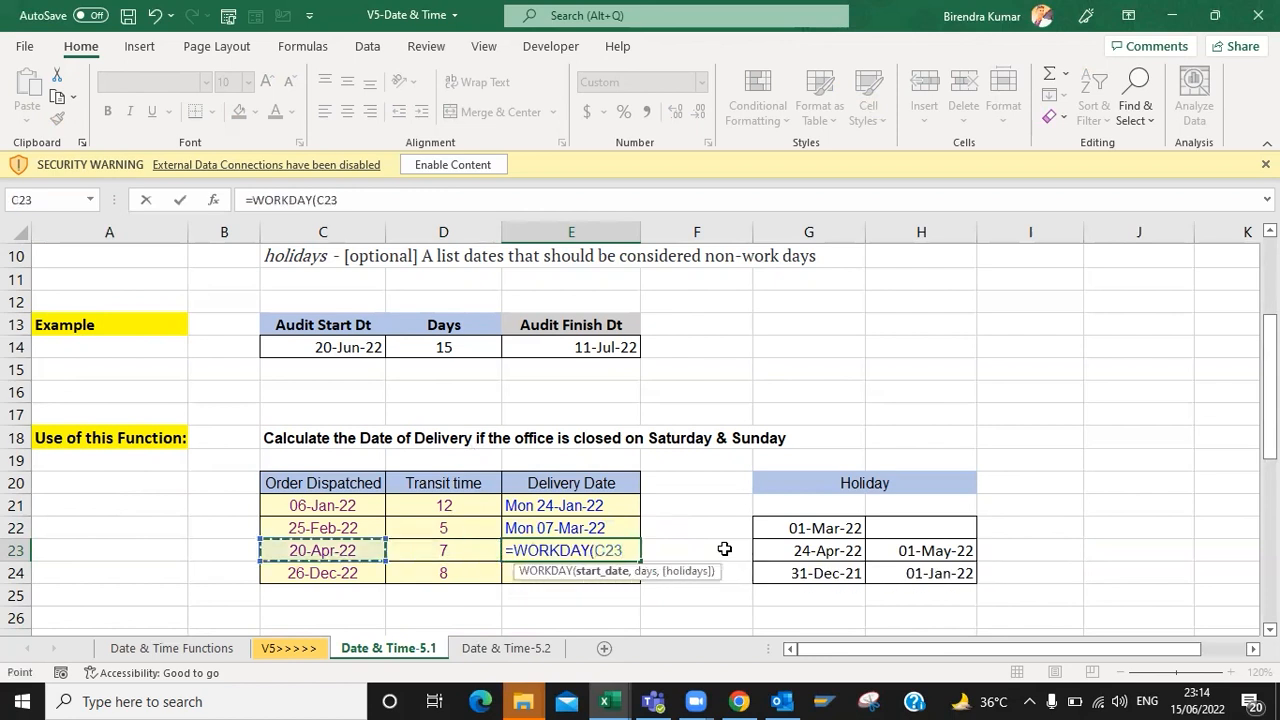
pyautogui.write(',')
pyautogui.press('Right')
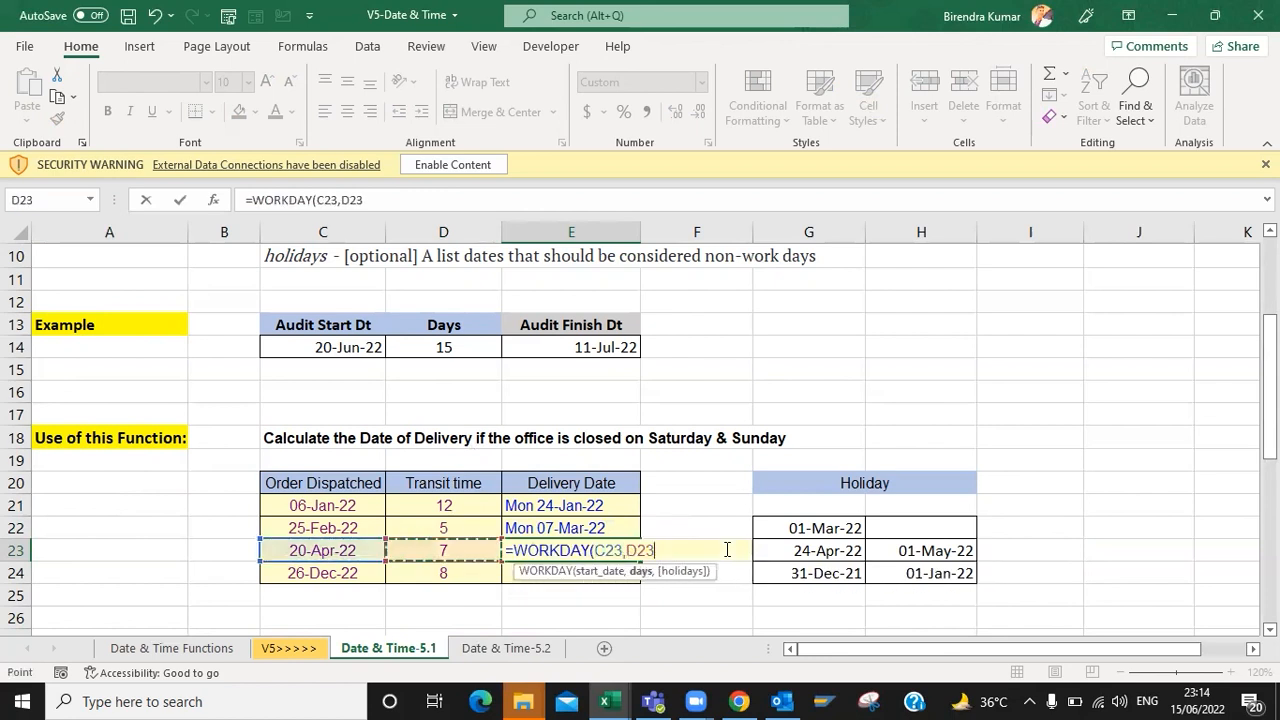
pyautogui.write(',')
pyautogui.press('Right')
pyautogui.press('Right')
pyautogui.hotkey('shift', 'Right')
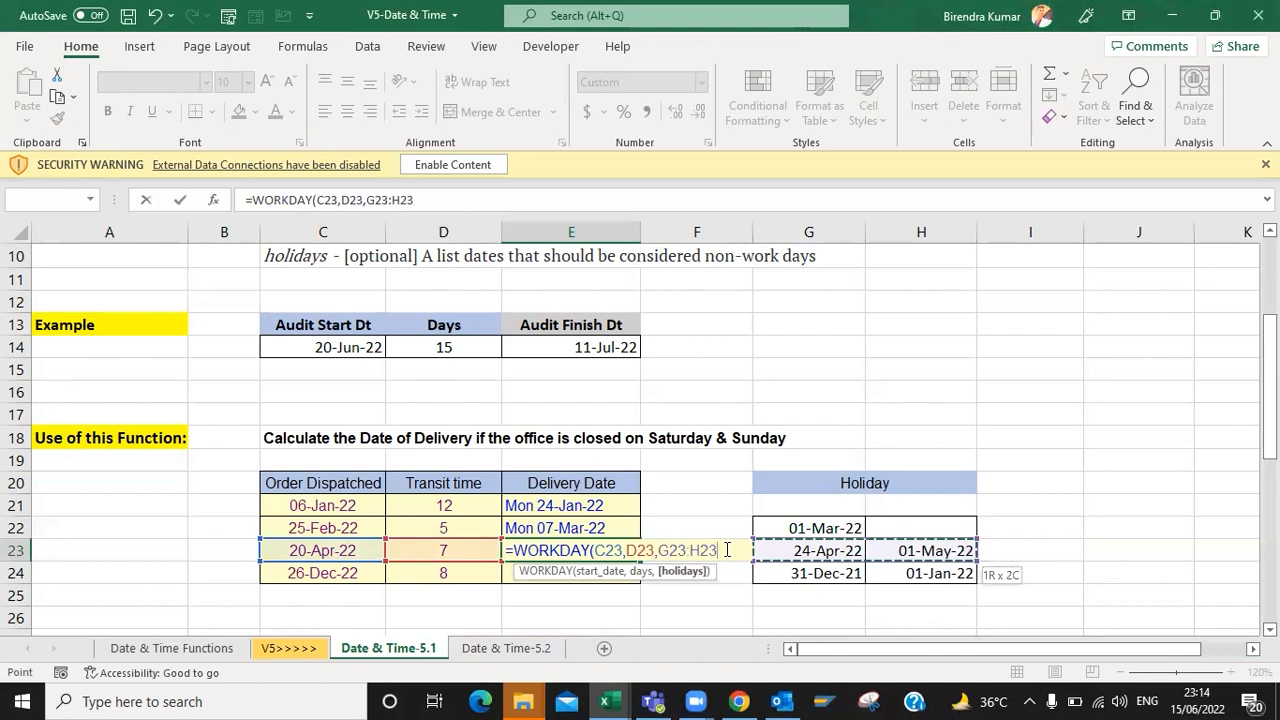
pyautogui.write(')')
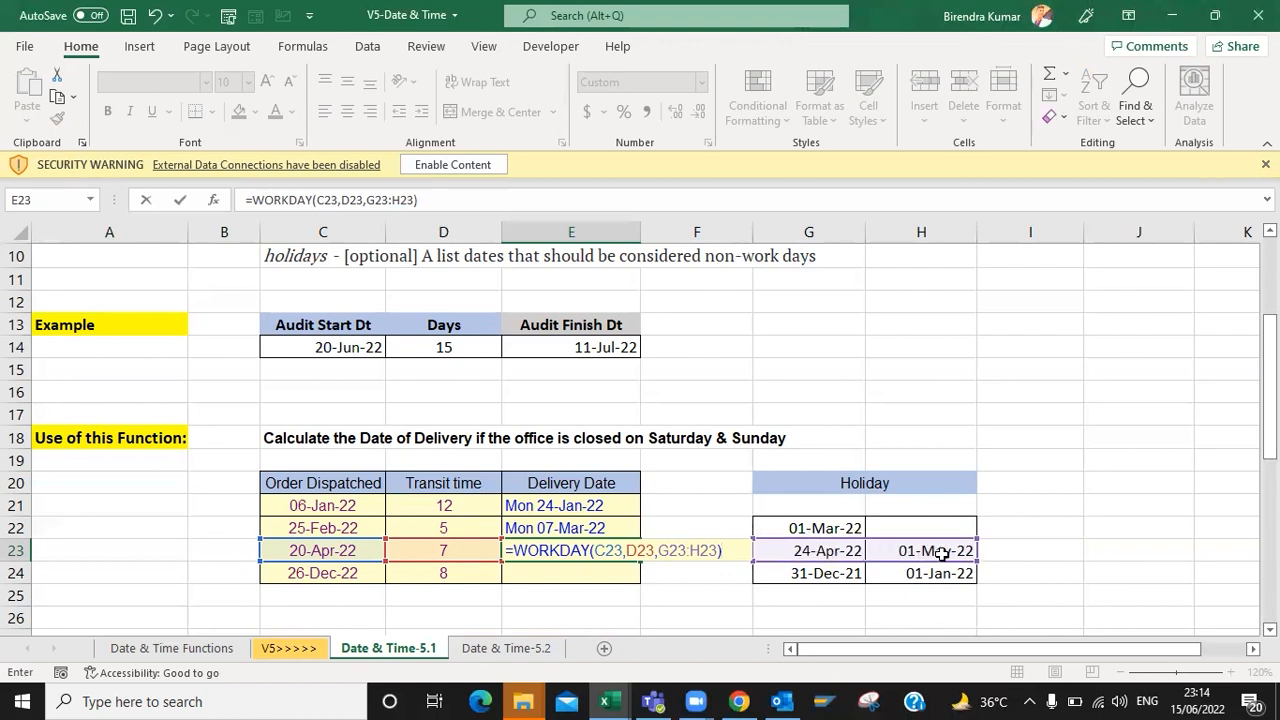
pyautogui.press('Return')
pyautogui.press('Up')
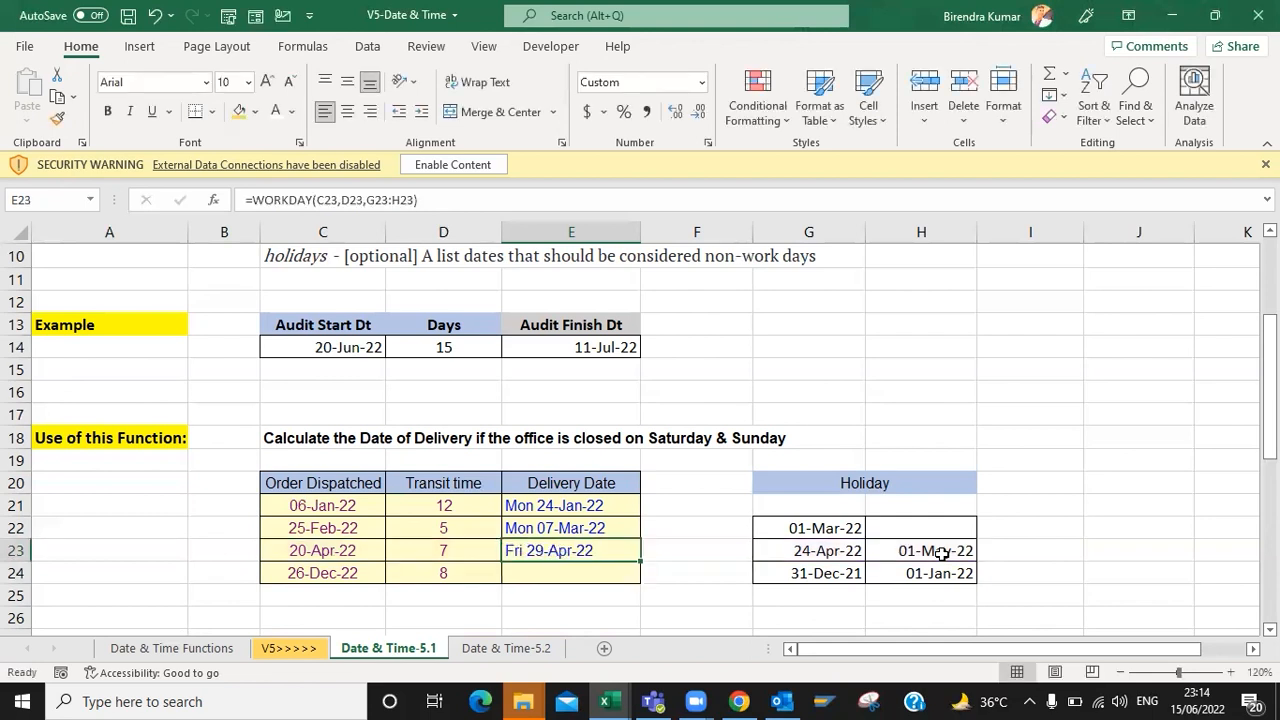
# - Compare row 23's dispatch date, transit time and delivery date with its holidays in G23:H23
pyautogui.press('Left')
pyautogui.press('Left')
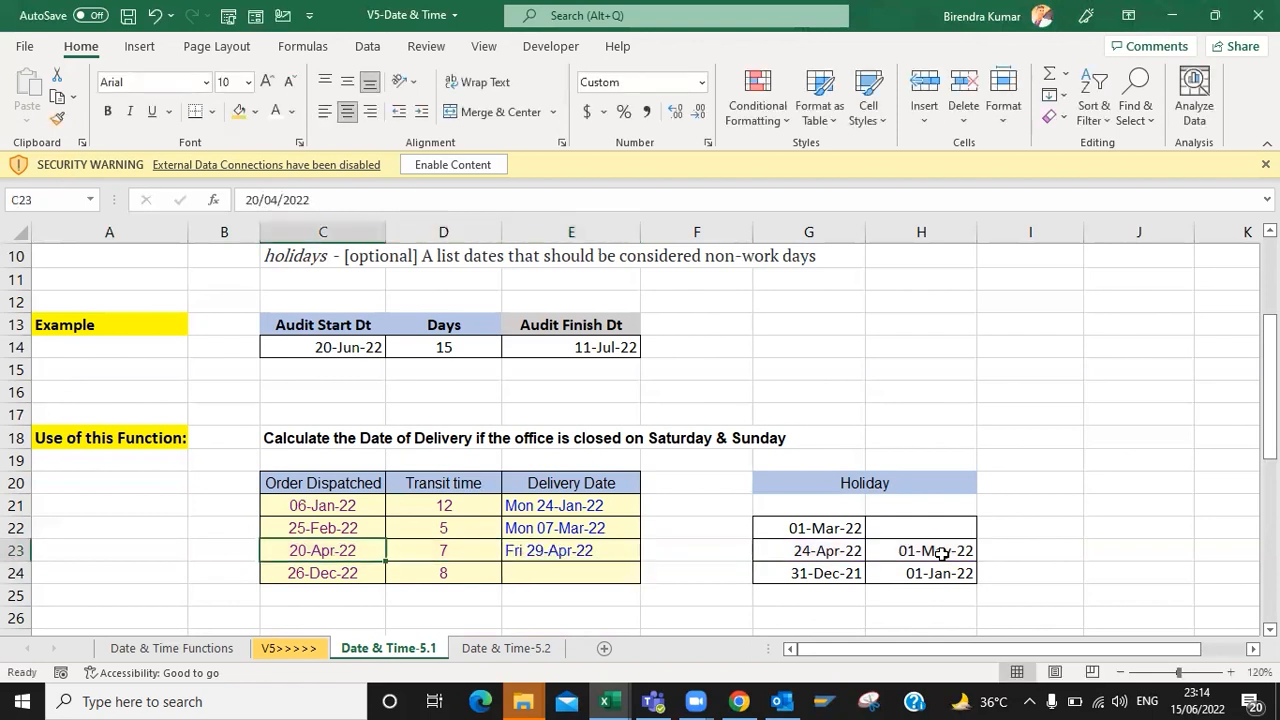
pyautogui.press('Right')
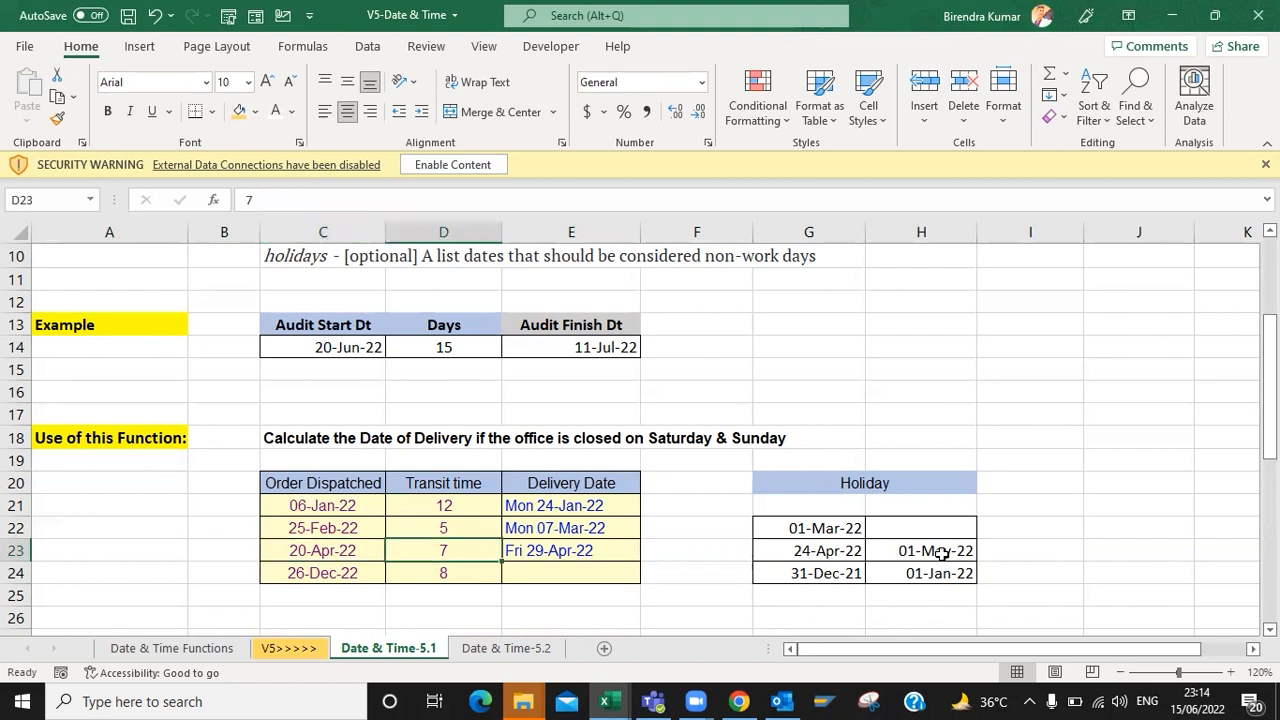
pyautogui.press('Right')
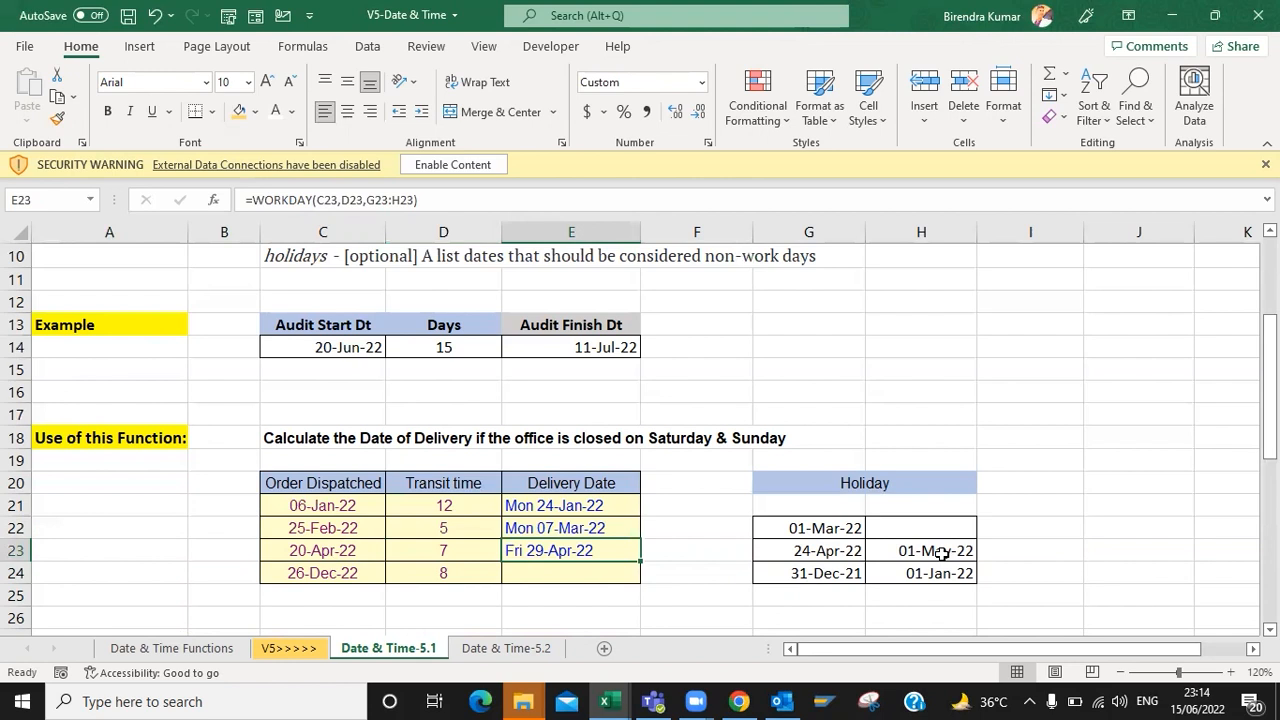
pyautogui.press('Right')
pyautogui.press('Right')
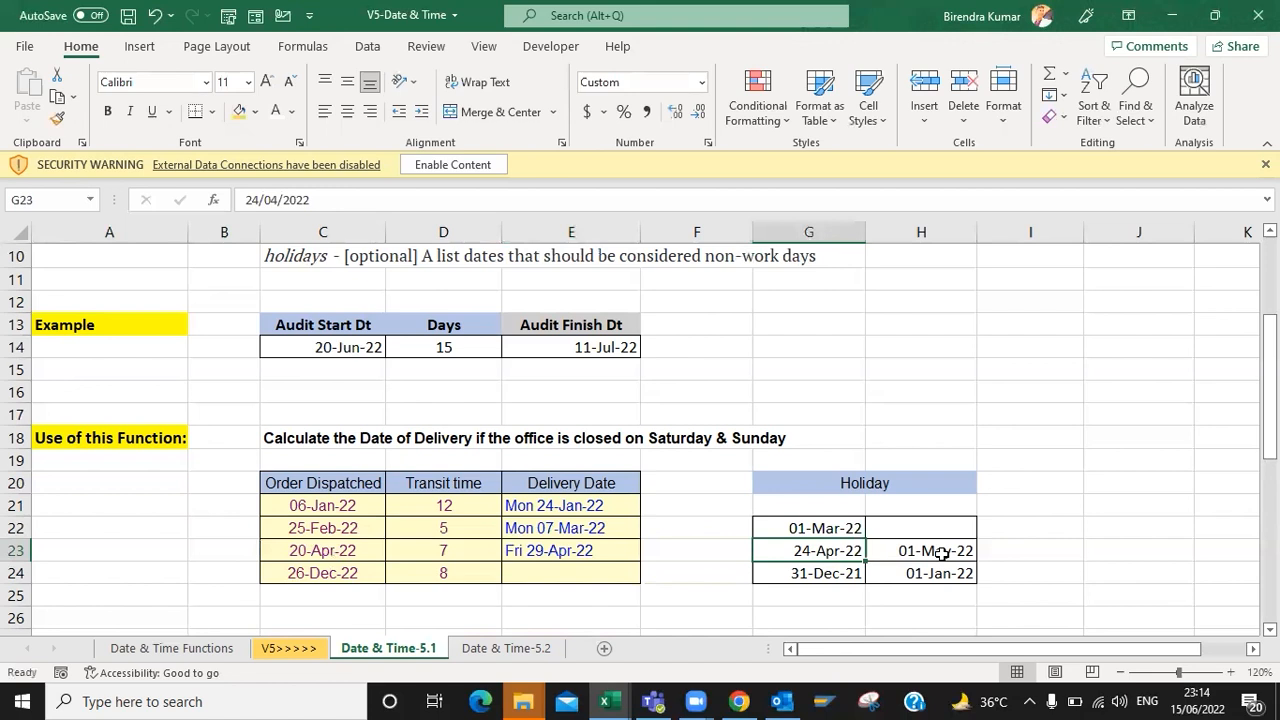
pyautogui.hotkey('shift', 'Right')
pyautogui.press('Down')
pyautogui.press('Up')
pyautogui.press('Right')
pyautogui.press('Left')
pyautogui.press('Left')
pyautogui.press('Left')
pyautogui.press('Right')
pyautogui.press('Right')
pyautogui.press('Right')
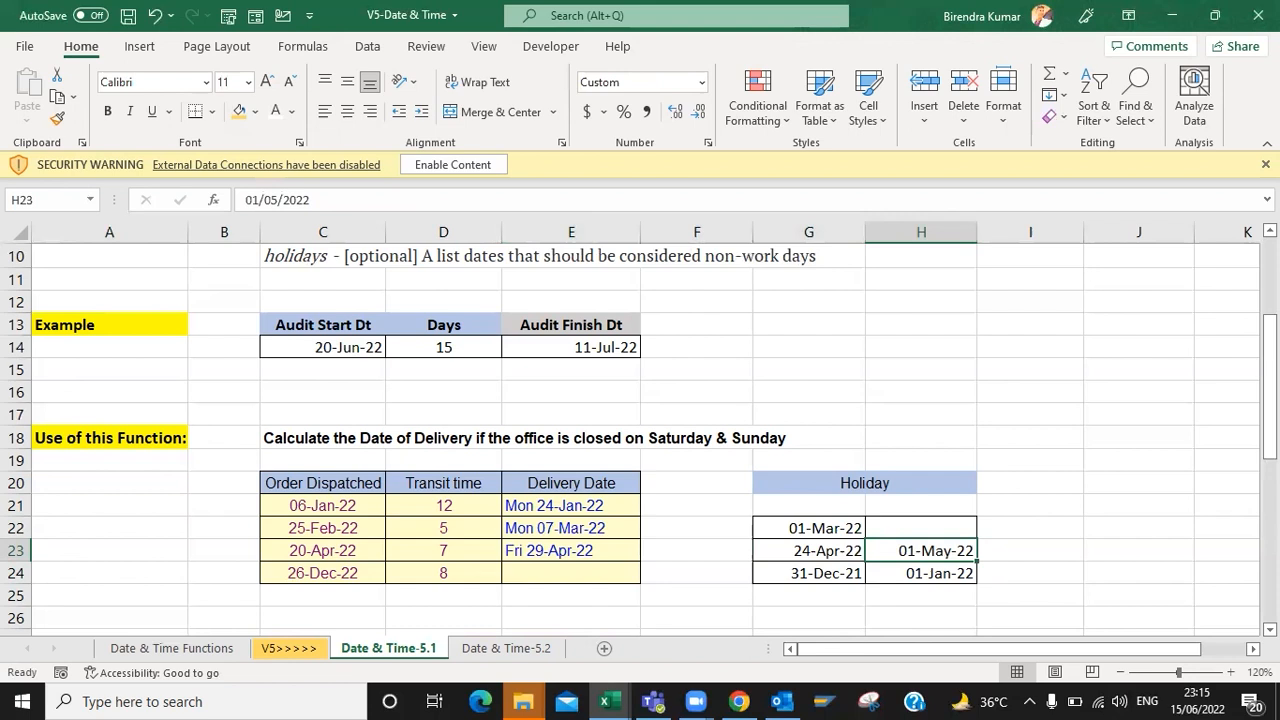
# - Try clearing the holiday in H23, check the delivery date in E23, and undo the deletion
pyautogui.press('Delete')
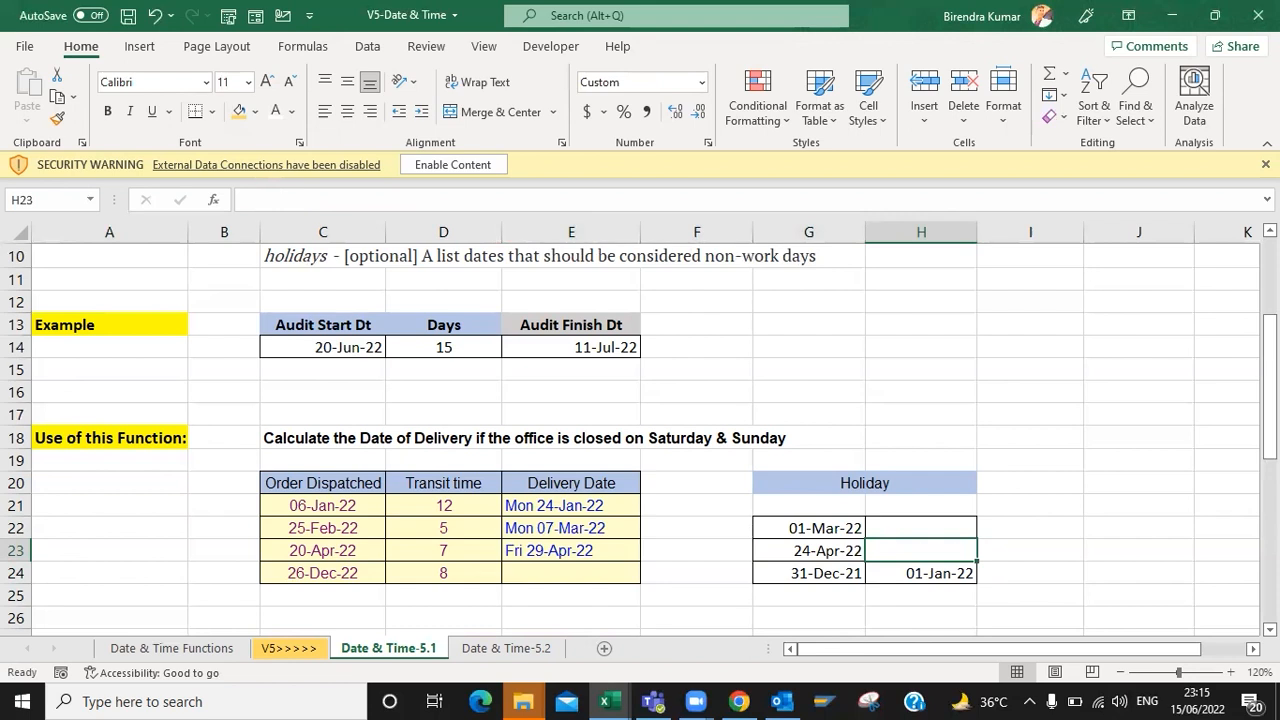
pyautogui.press('Left')
pyautogui.press('Left')
pyautogui.press('Left')
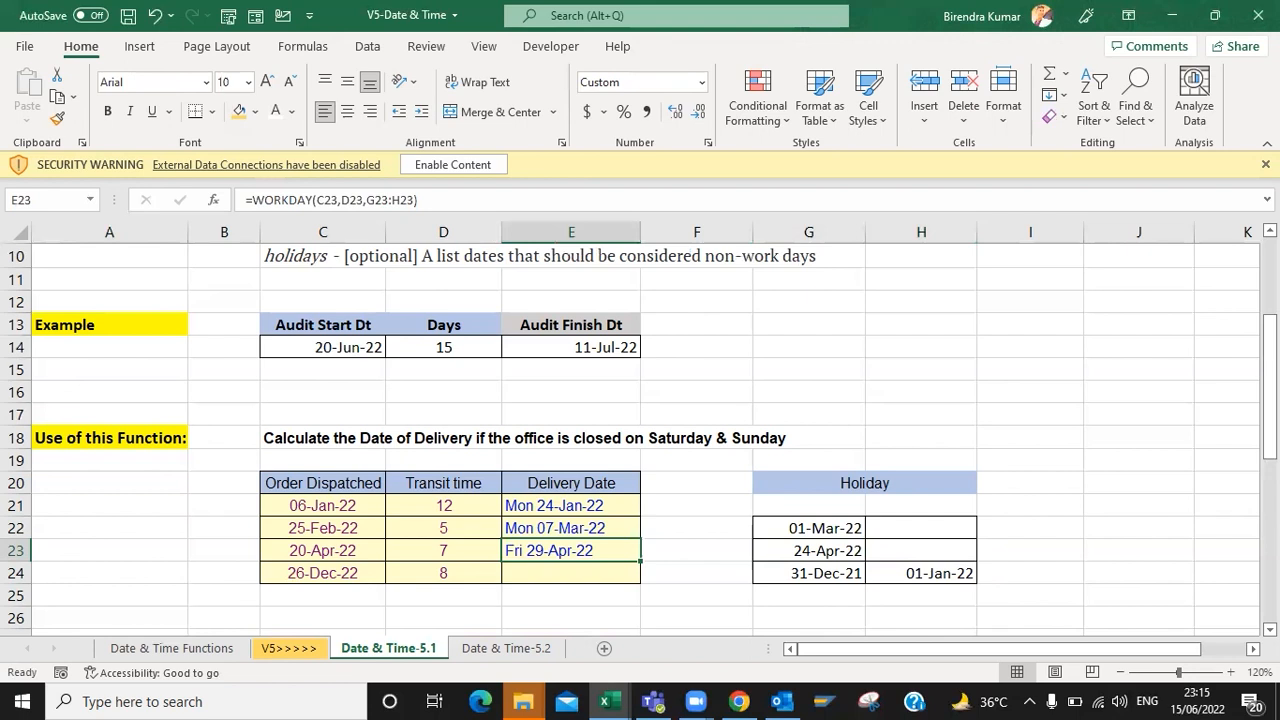
pyautogui.hotkey('ctrl', 'z')
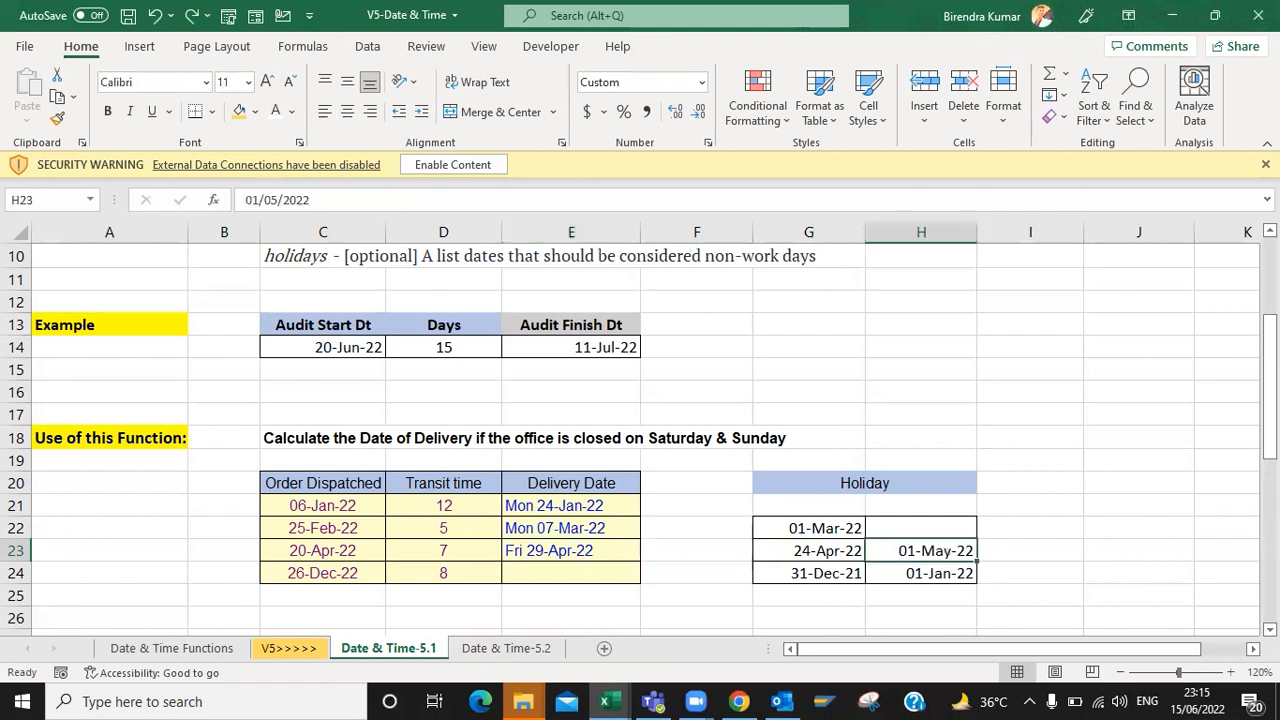
# - Save the workbook and copy the WORKDAY formula from E23 into E24 for the fourth order
pyautogui.hotkey('ctrl', 's')
pyautogui.press('Left')
pyautogui.press('Left')
pyautogui.press('Left')
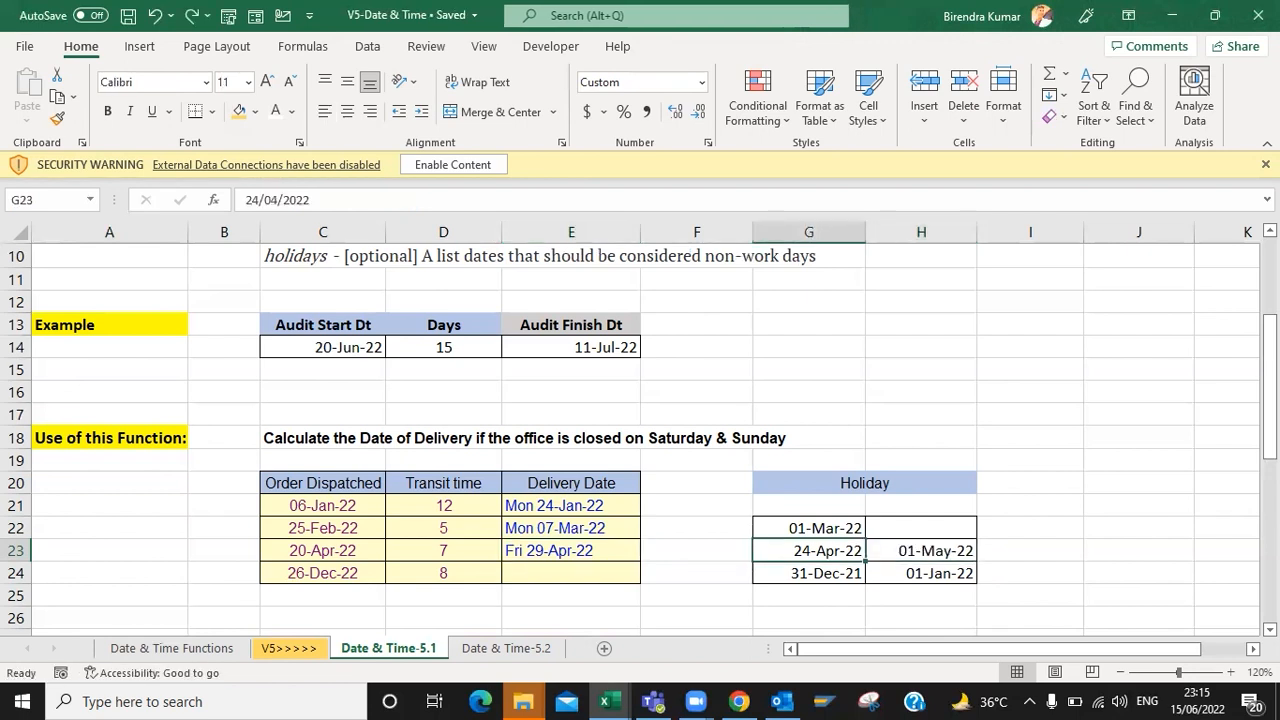
pyautogui.press('Down')
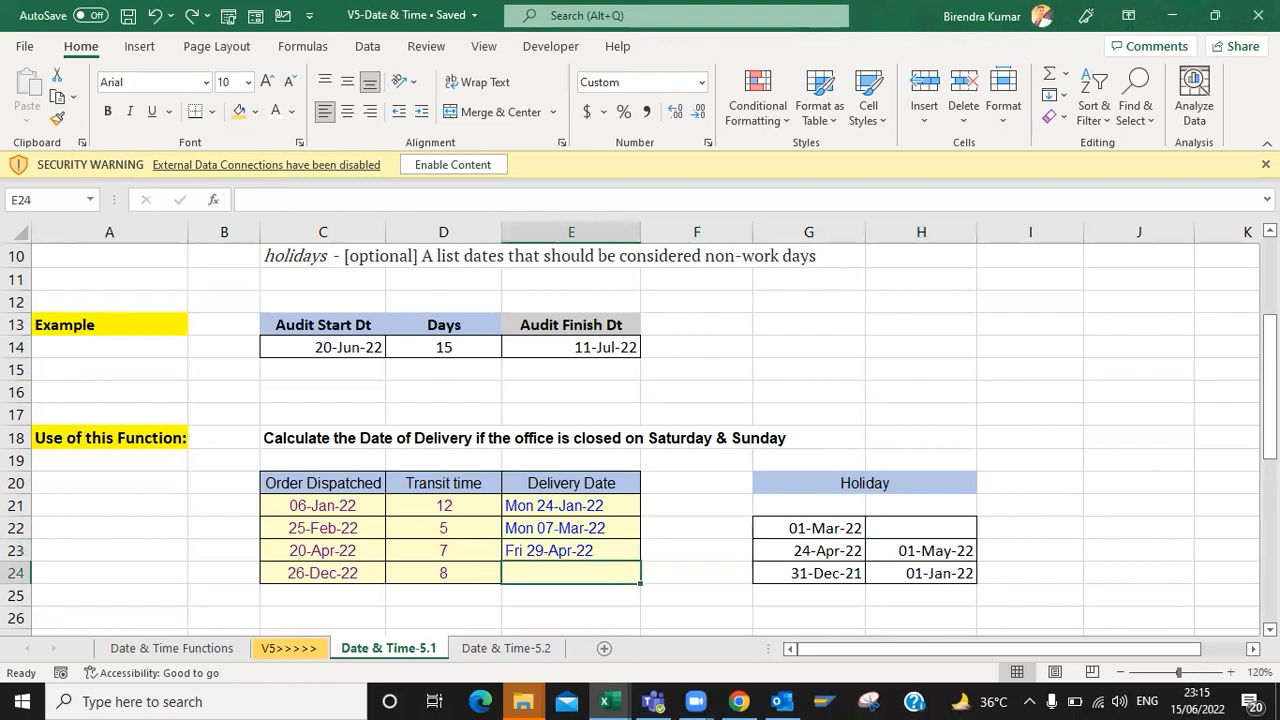
pyautogui.write('=')
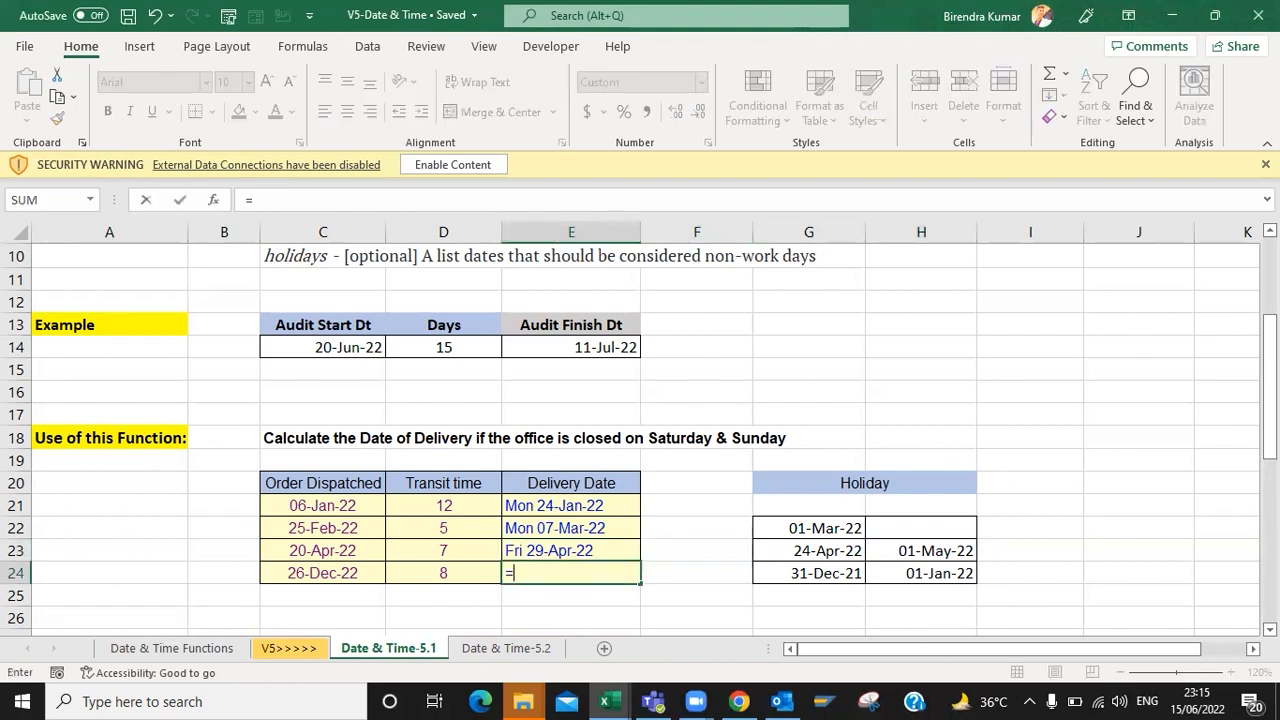
pyautogui.press('Escape')
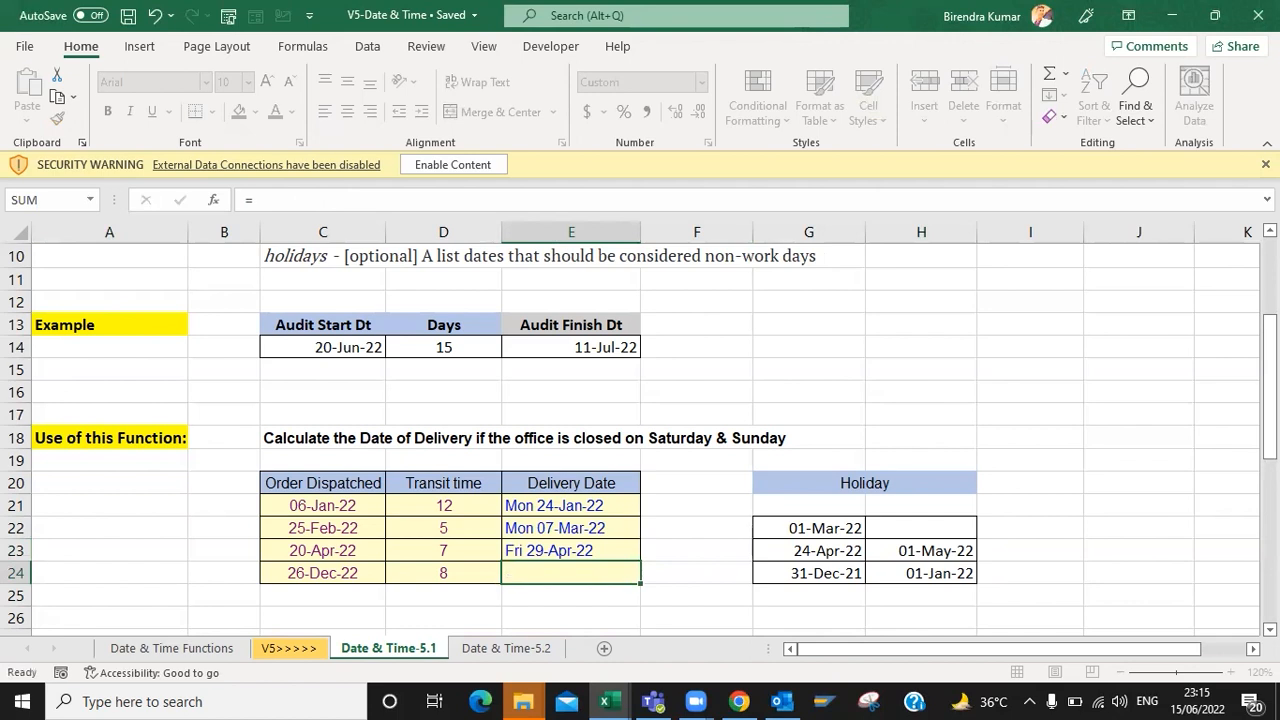
pyautogui.press('Up')
pyautogui.hotkey('ctrl', 'c')
pyautogui.press('Down')
pyautogui.press('Return')
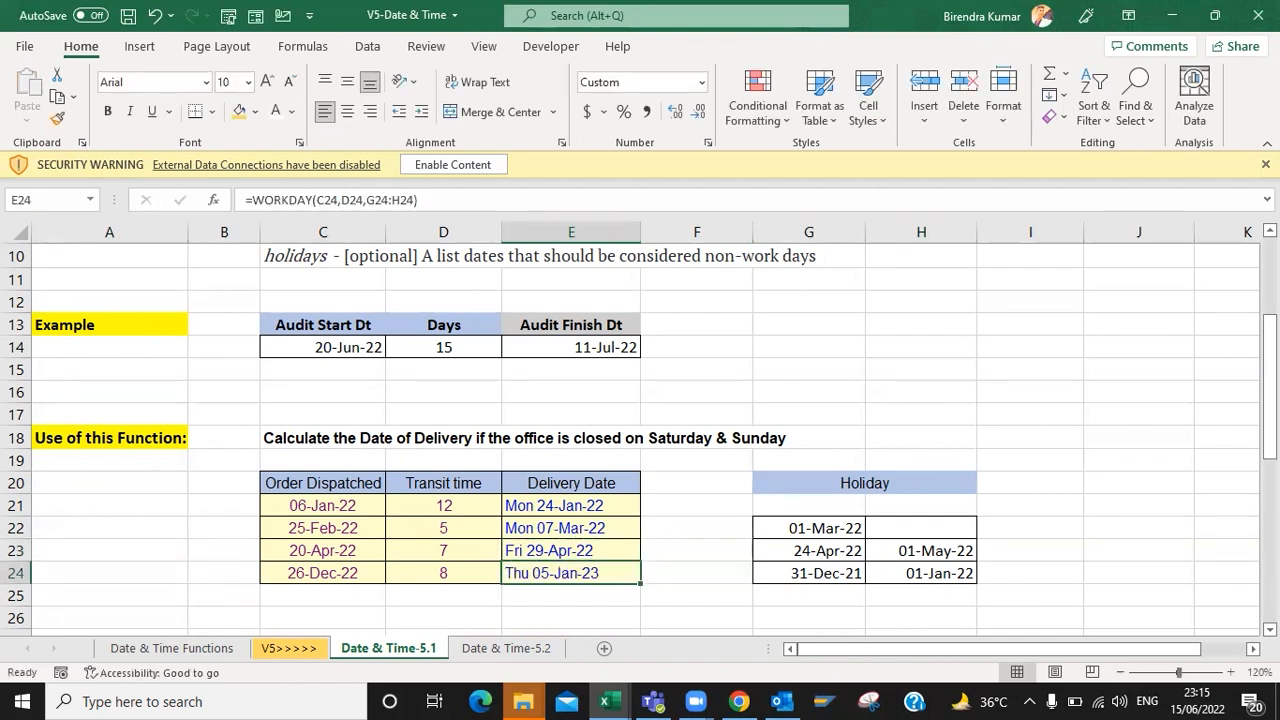
# - Review the formula in E24 against row 24's holidays in G24:H24, its transit time and its dispatch date
pyautogui.press('F2')
pyautogui.press('Escape')
pyautogui.press('Right')
pyautogui.press('Right')
pyautogui.press('Right')
pyautogui.press('Left')
pyautogui.press('Left')
pyautogui.press('Left')
pyautogui.press('Left')
pyautogui.press('Left')
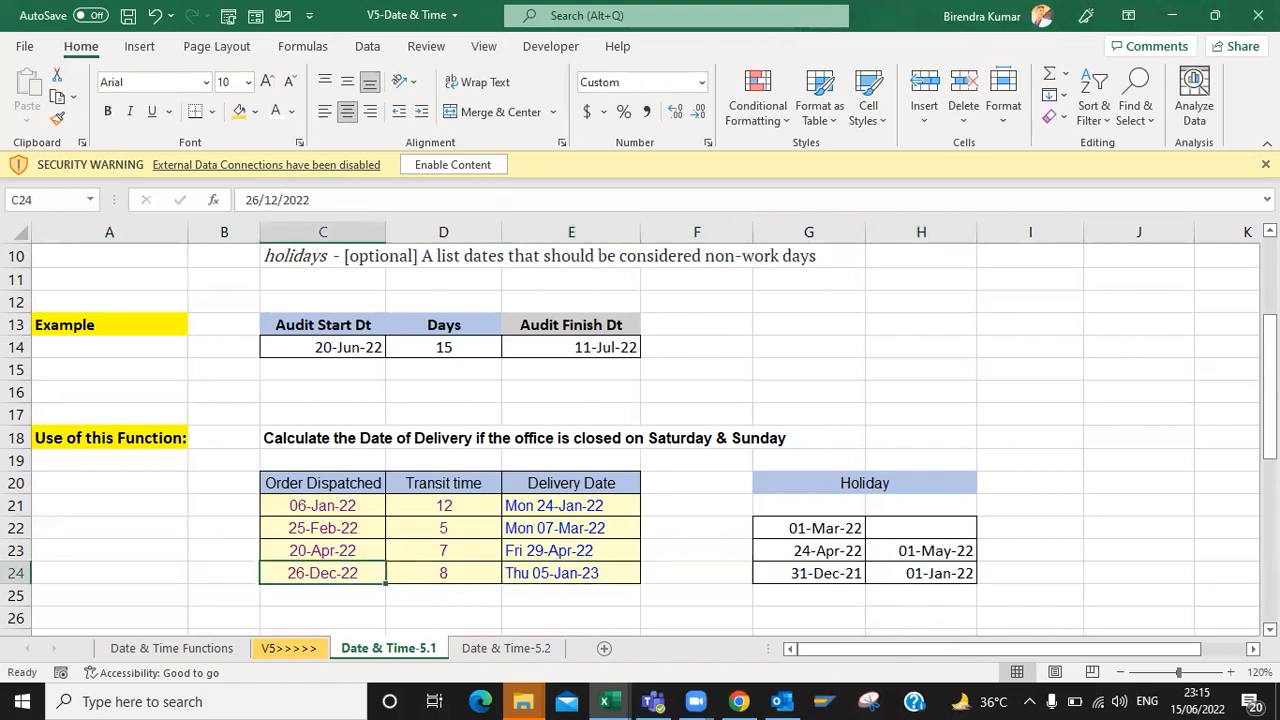
# - Check the fourth order's transit time and delivery date in row 24 and save the workbook
pyautogui.press('Right')
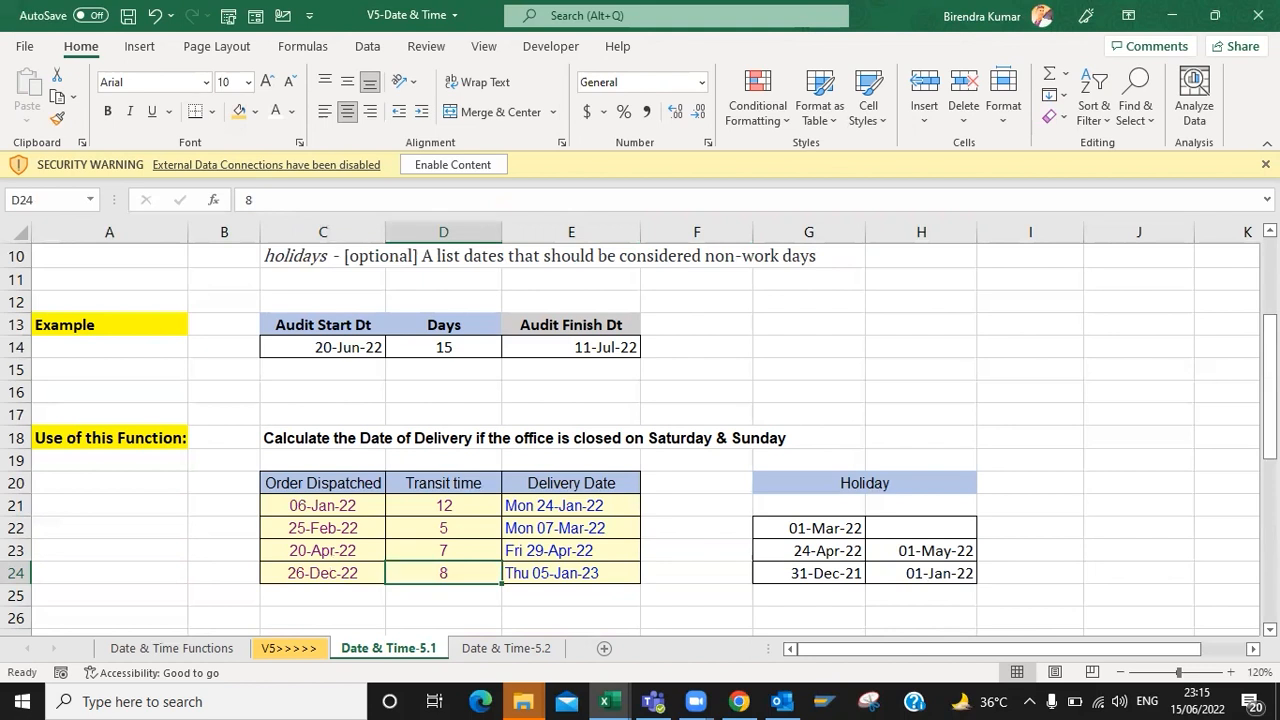
pyautogui.press('Right')
pyautogui.hotkey('ctrl', 's')
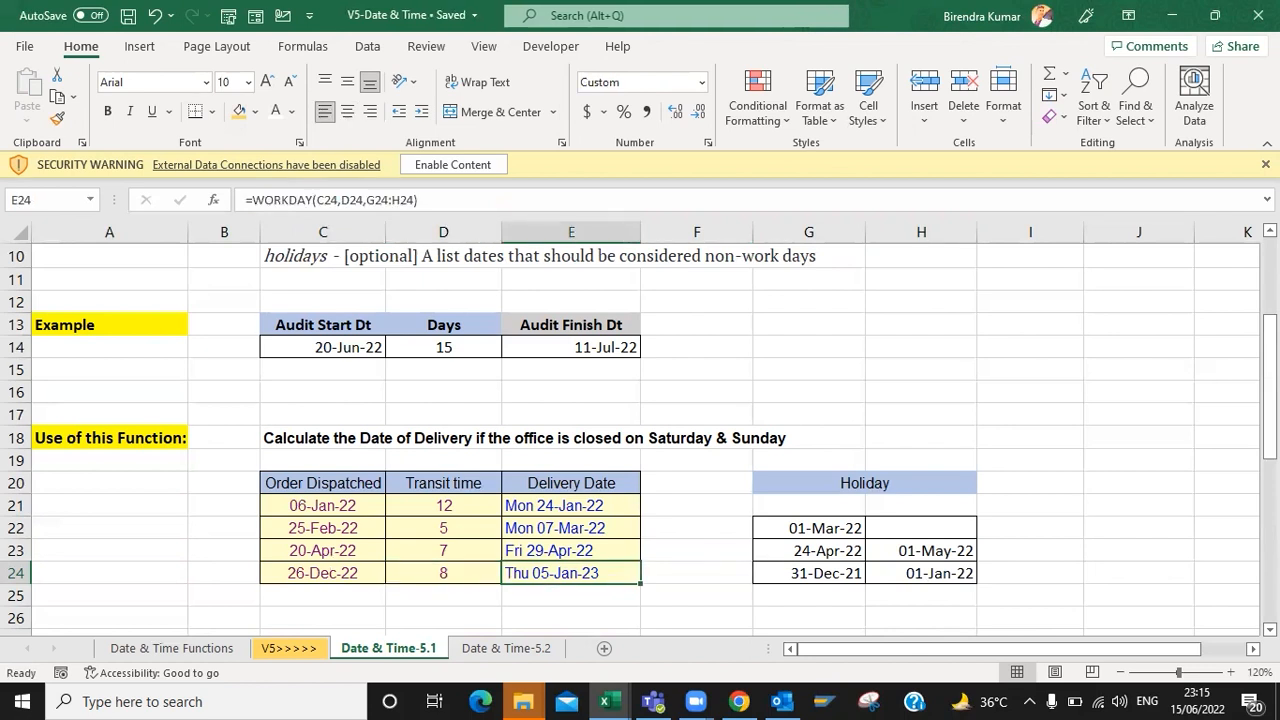
# - Go to the WORKDAY.INTL section and examine the example's course start date in C35 and number of days in D35
pyautogui.press('Down')
pyautogui.press('Down')
pyautogui.press('Down')
pyautogui.press('Down')
pyautogui.press('Down')
pyautogui.press('Down')
pyautogui.hotkey('ctrl', 'Up')
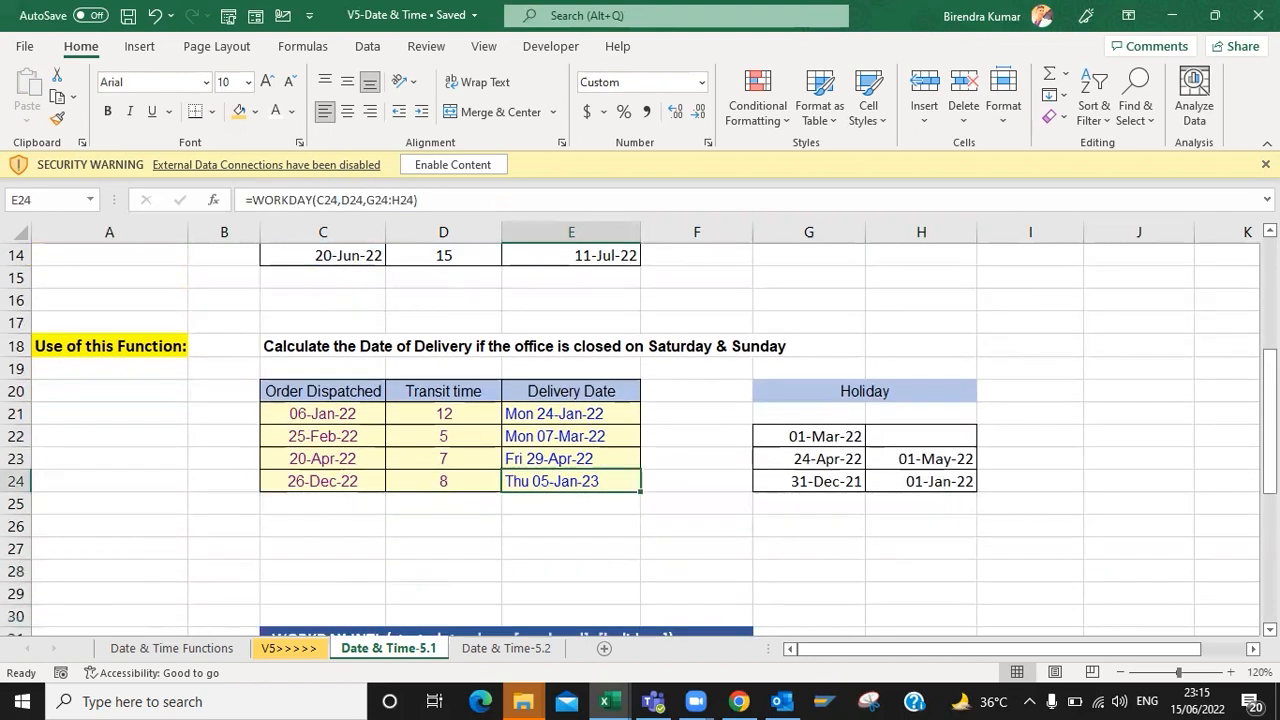
pyautogui.press('Down')
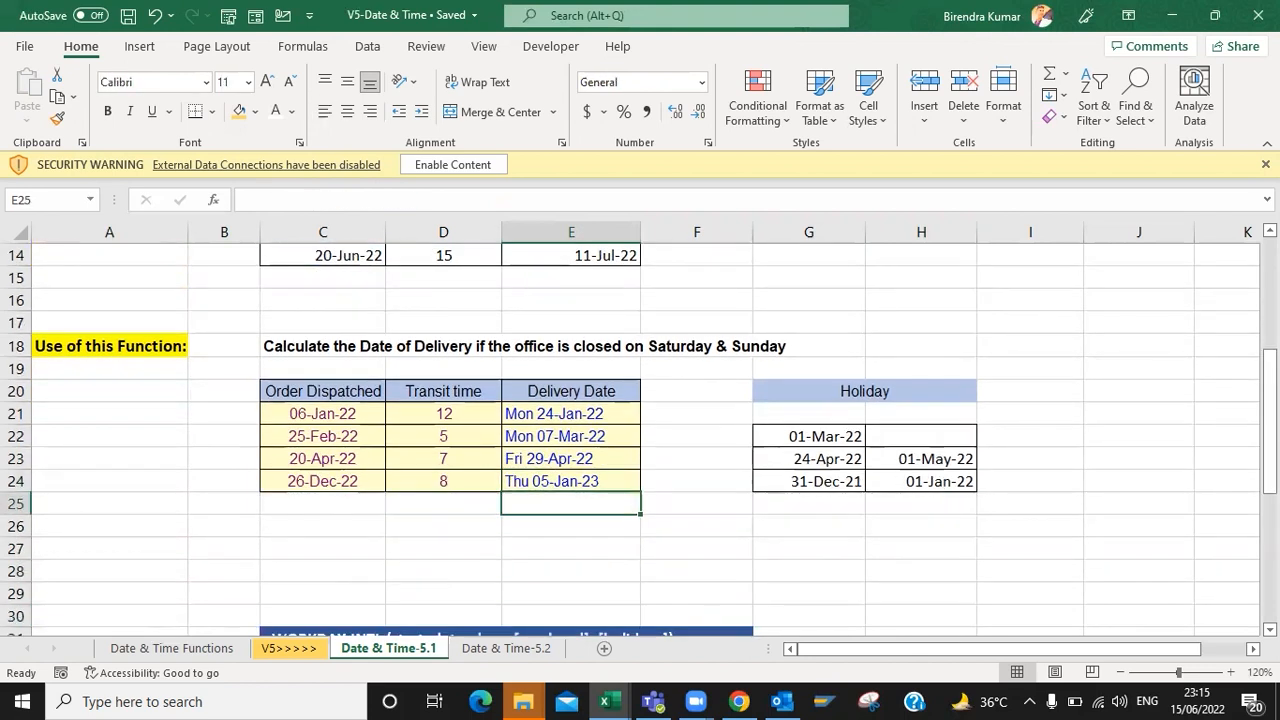
pyautogui.hotkey('ctrl', 'Down')
pyautogui.press('Up')
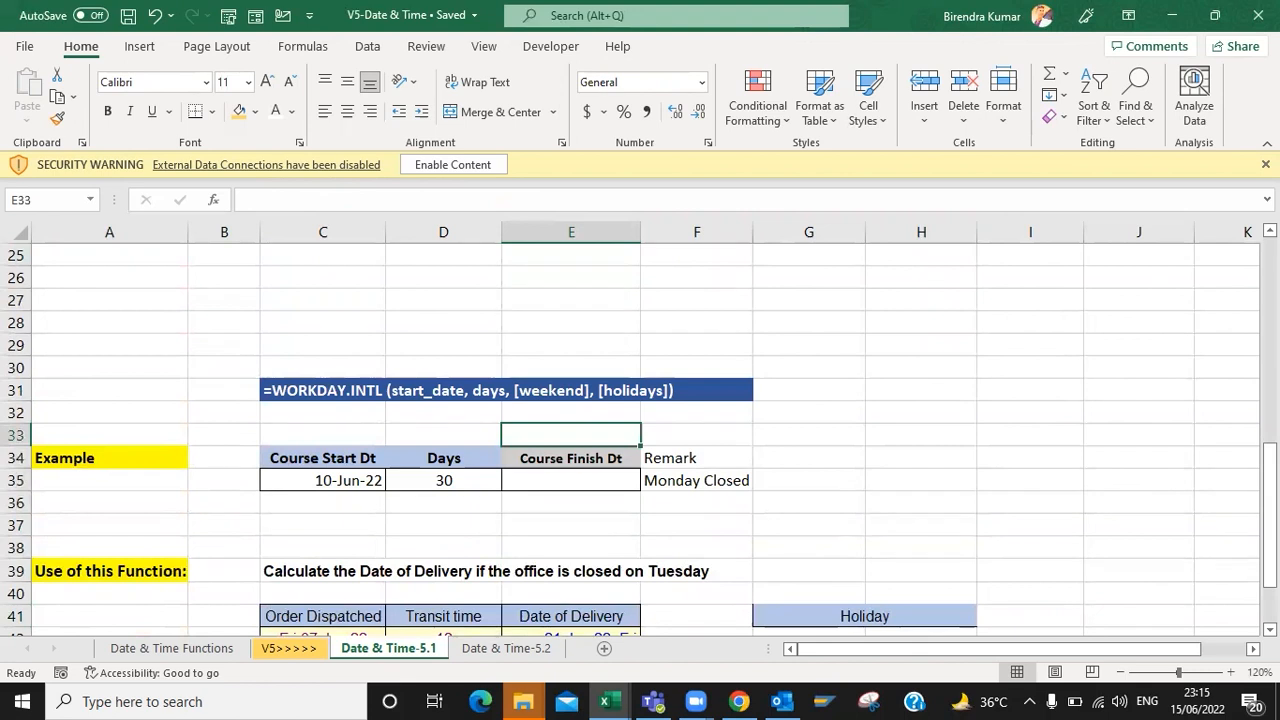
pyautogui.press('Left')
pyautogui.press('Down')
pyautogui.press('Left')
pyautogui.press('Down')
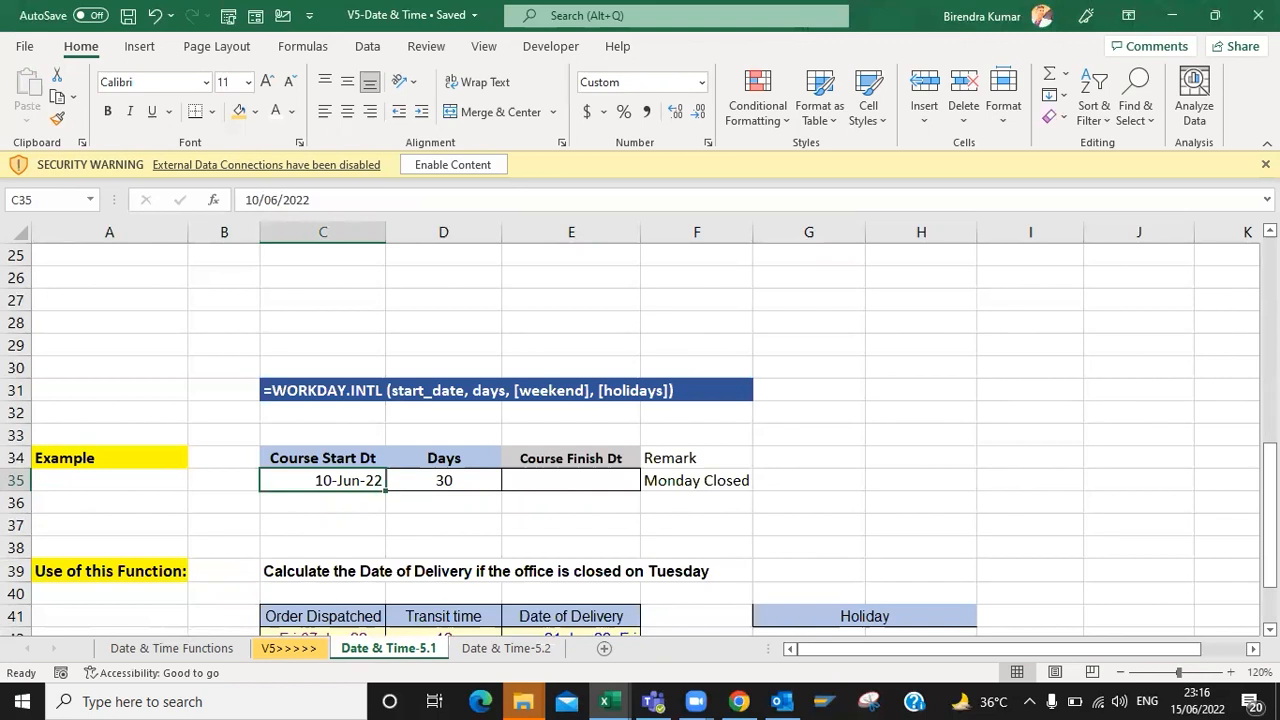
pyautogui.press('Up')
pyautogui.press('Down')
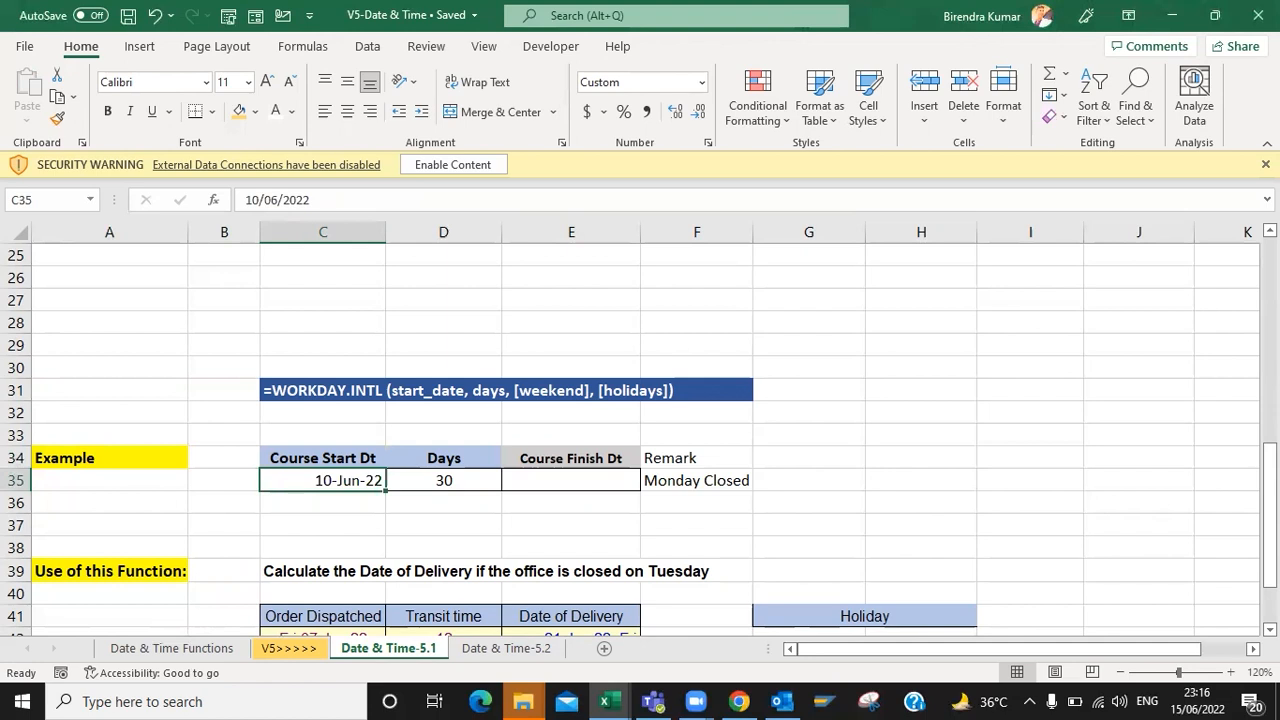
pyautogui.press('Right')
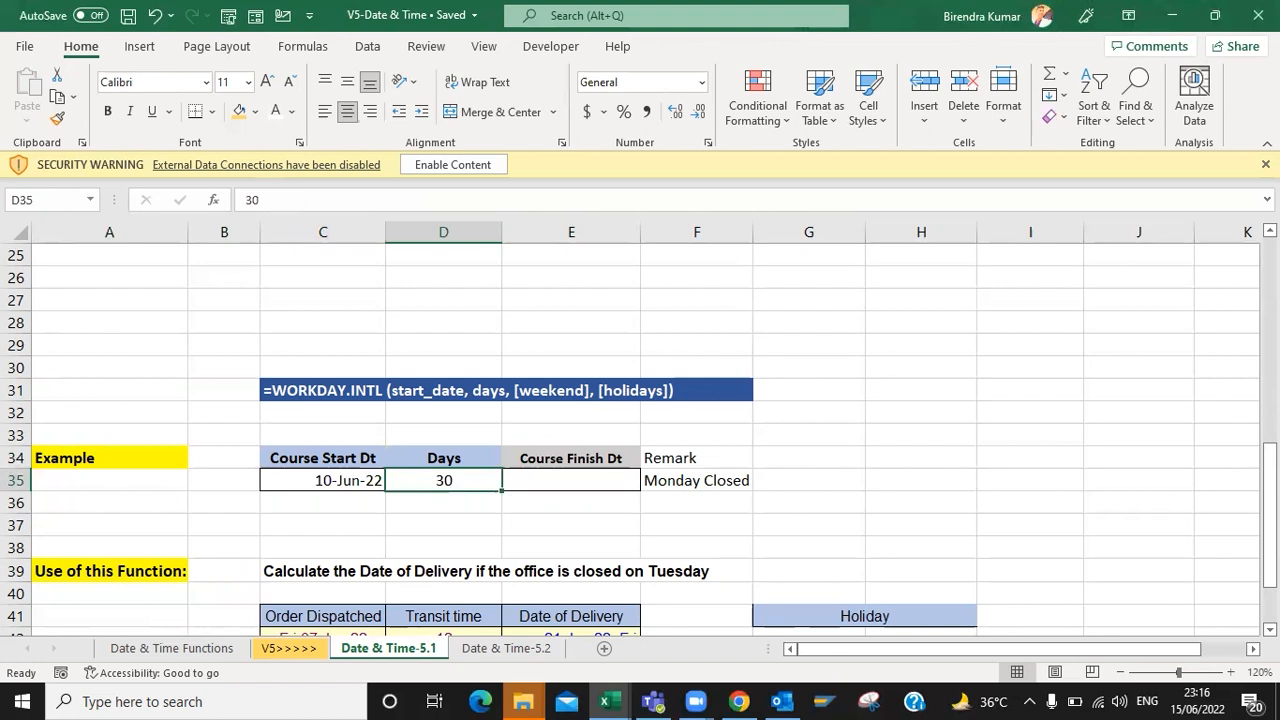
# - Try calculating the course finish date in E35 with =WORKDAY(C35,D35) and clear the cell again
pyautogui.press('Right')
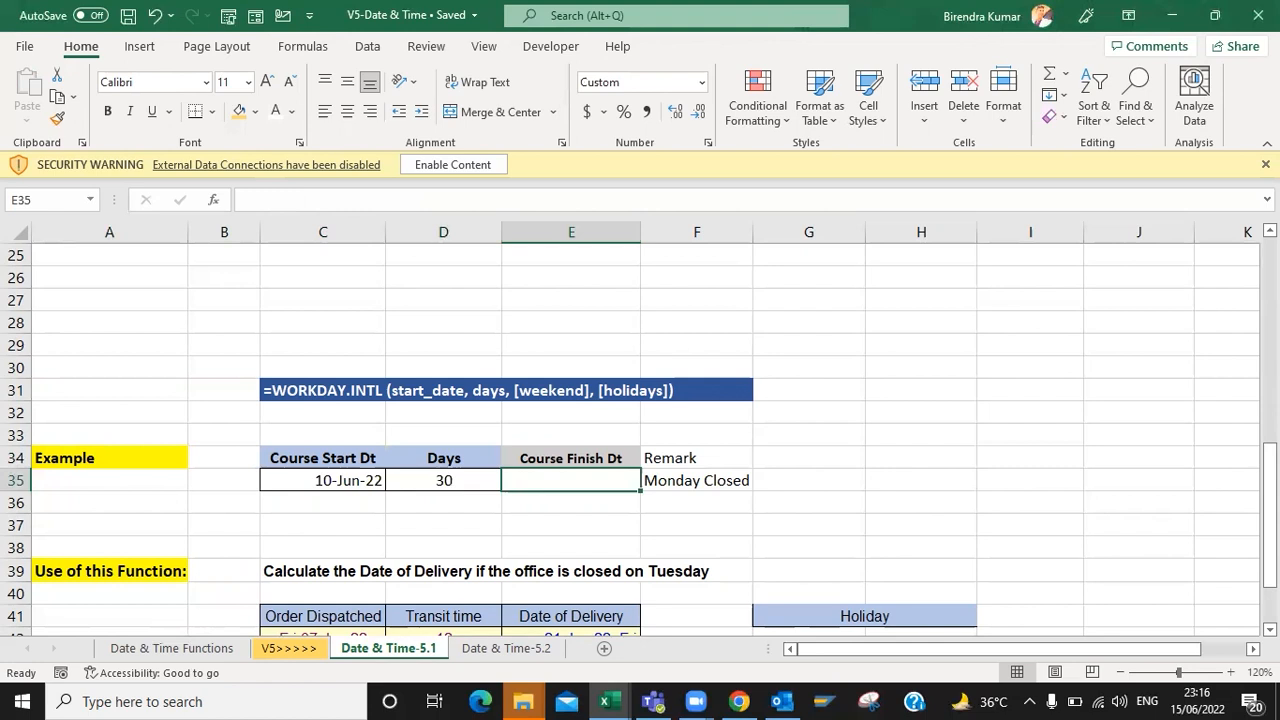
pyautogui.write('=WORKDAY(C35,D35')
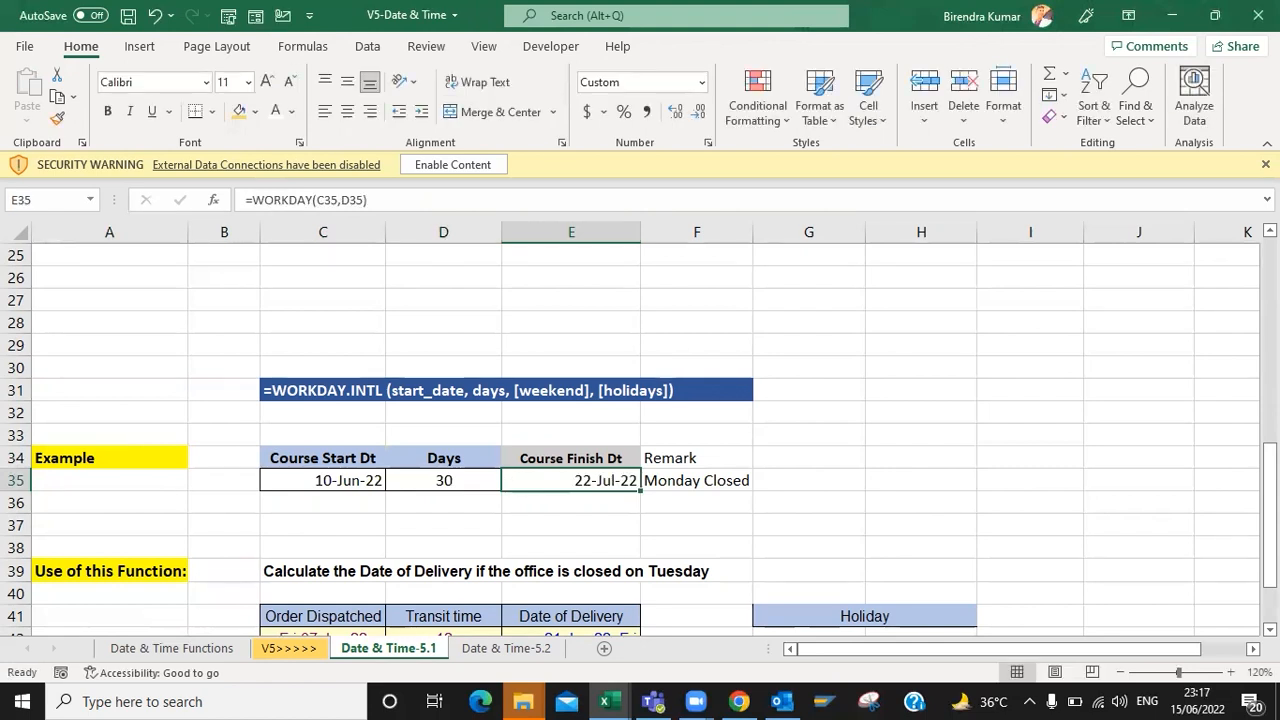
pyautogui.press('Delete')
# - Start a WORKDAY.INTL formula in E35 with C35 as the start date and D35 as the days
pyautogui.write('=')
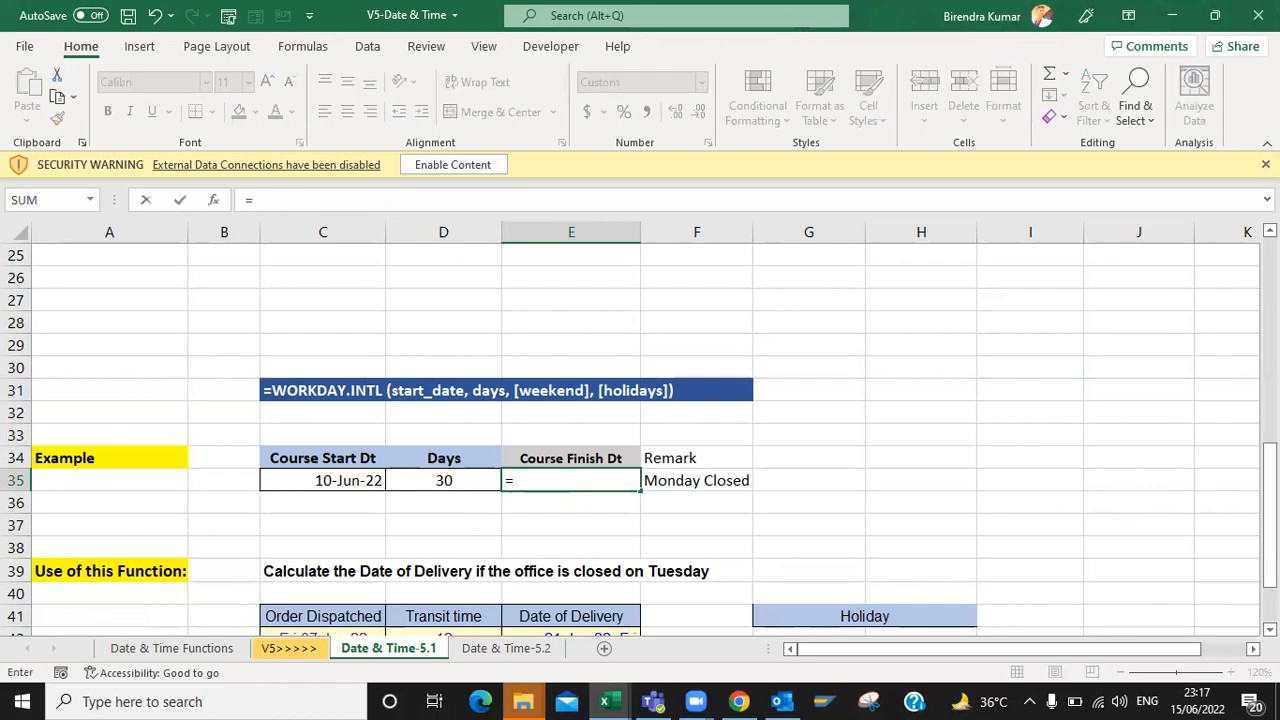
pyautogui.write('wro')
pyautogui.press('BackSpace')
pyautogui.press('BackSpace')
pyautogui.write('or')
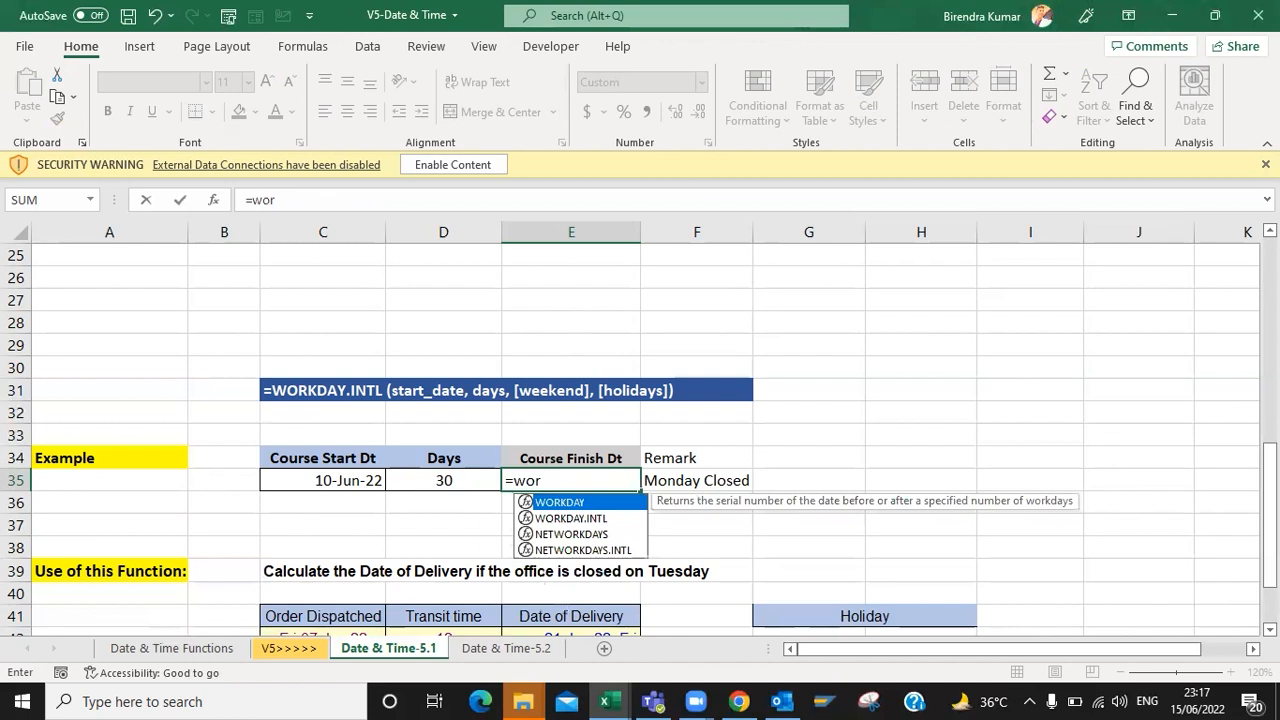
pyautogui.press('Down')
pyautogui.press('Tab')
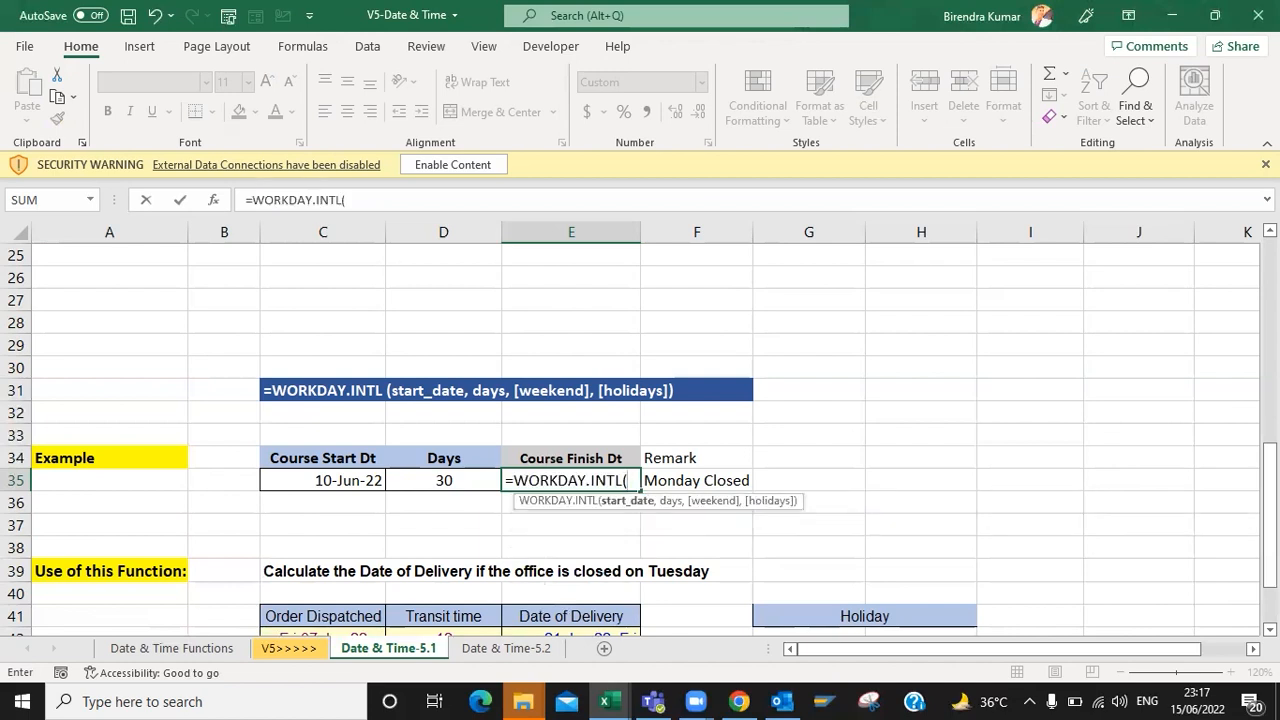
pyautogui.press('Left')
pyautogui.press('Left')
pyautogui.write(',')
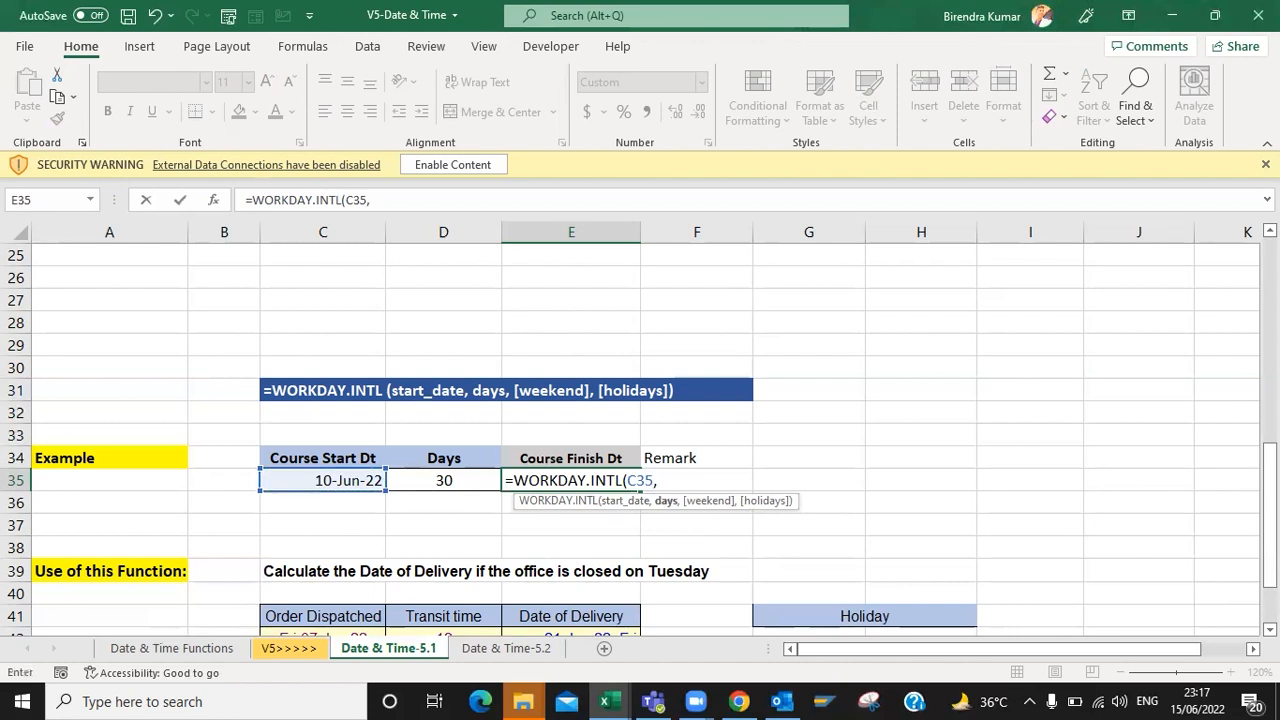
pyautogui.press('Left')
pyautogui.write(',')
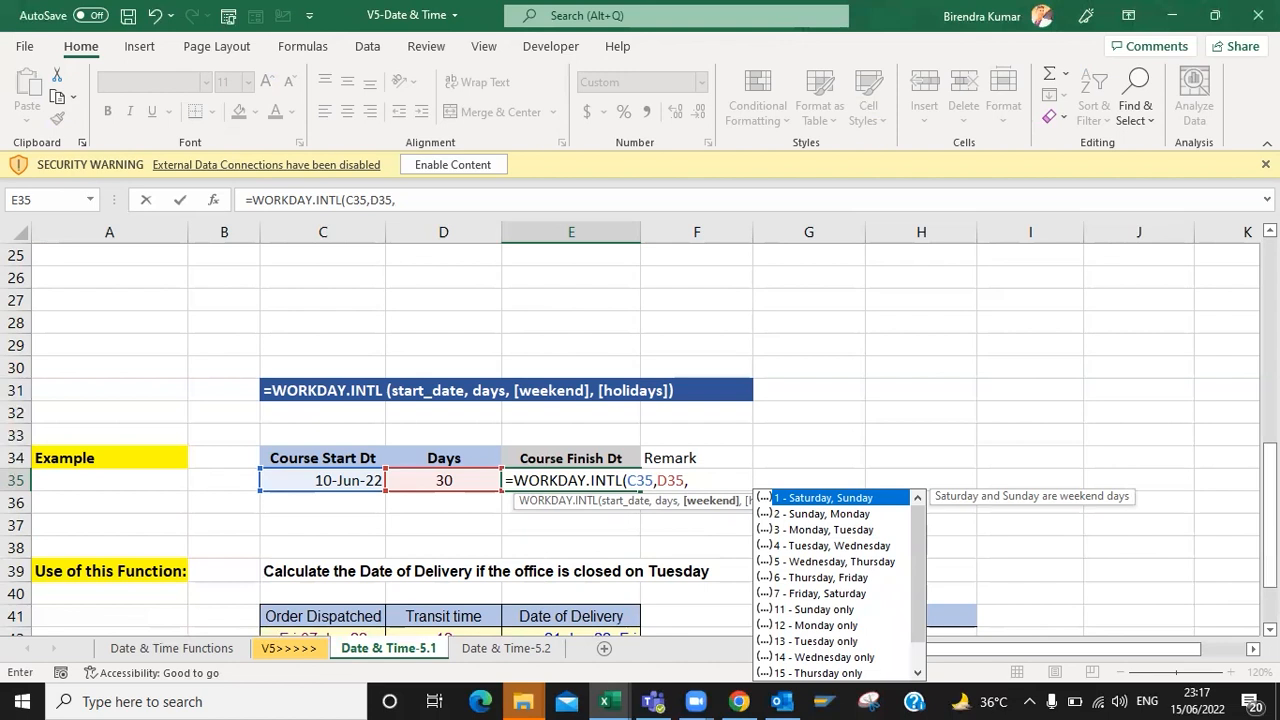
# - Choose 12 - Monday only as the weekend argument in E35, complete the formula and check it against C35 and D35
pyautogui.press('Down')
pyautogui.press('Down')
pyautogui.press('Down')
pyautogui.press('Down')
pyautogui.press('Down')
pyautogui.press('Down')
pyautogui.press('Down')
pyautogui.press('Down')
pyautogui.press('Down')
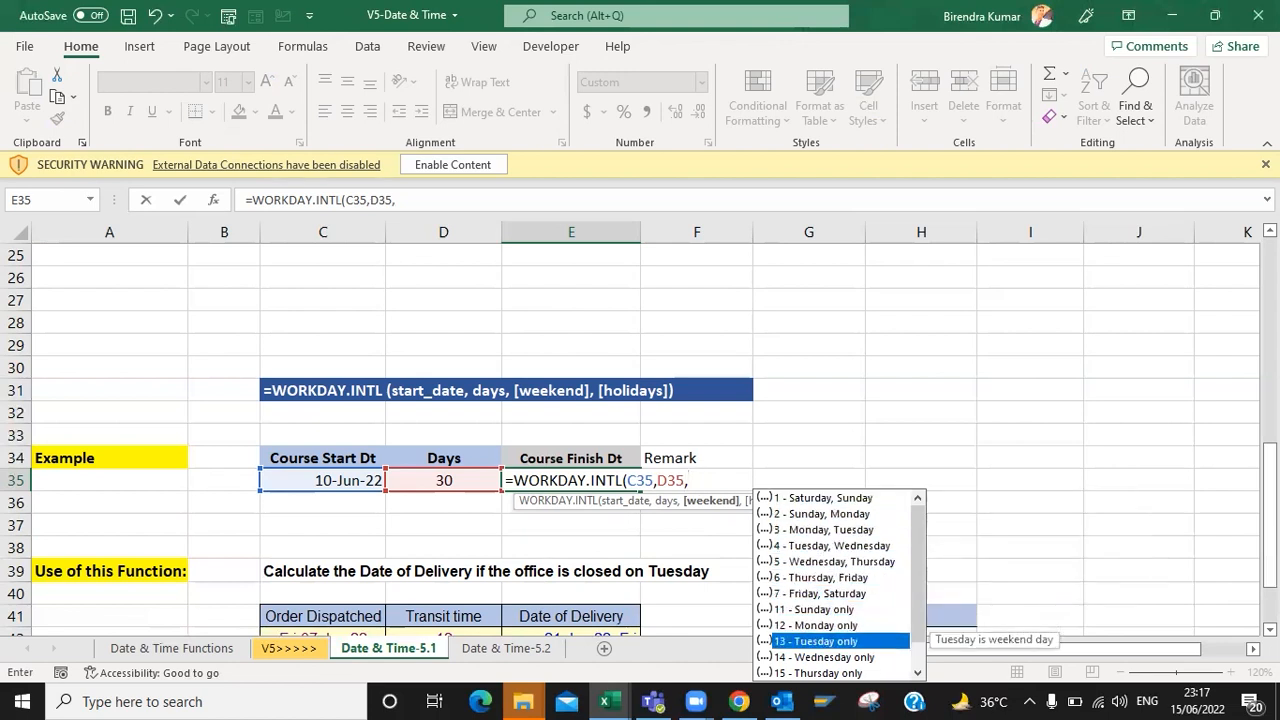
pyautogui.doubleClick(805, 626)
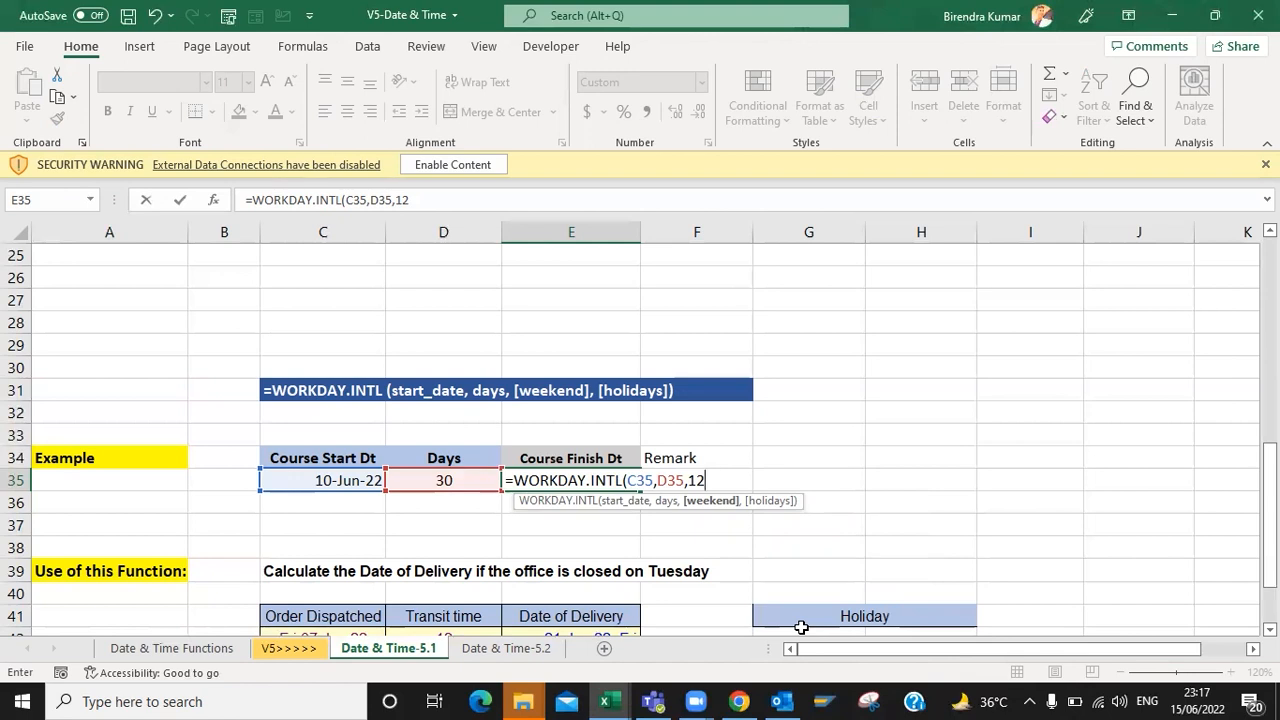
pyautogui.write(')')
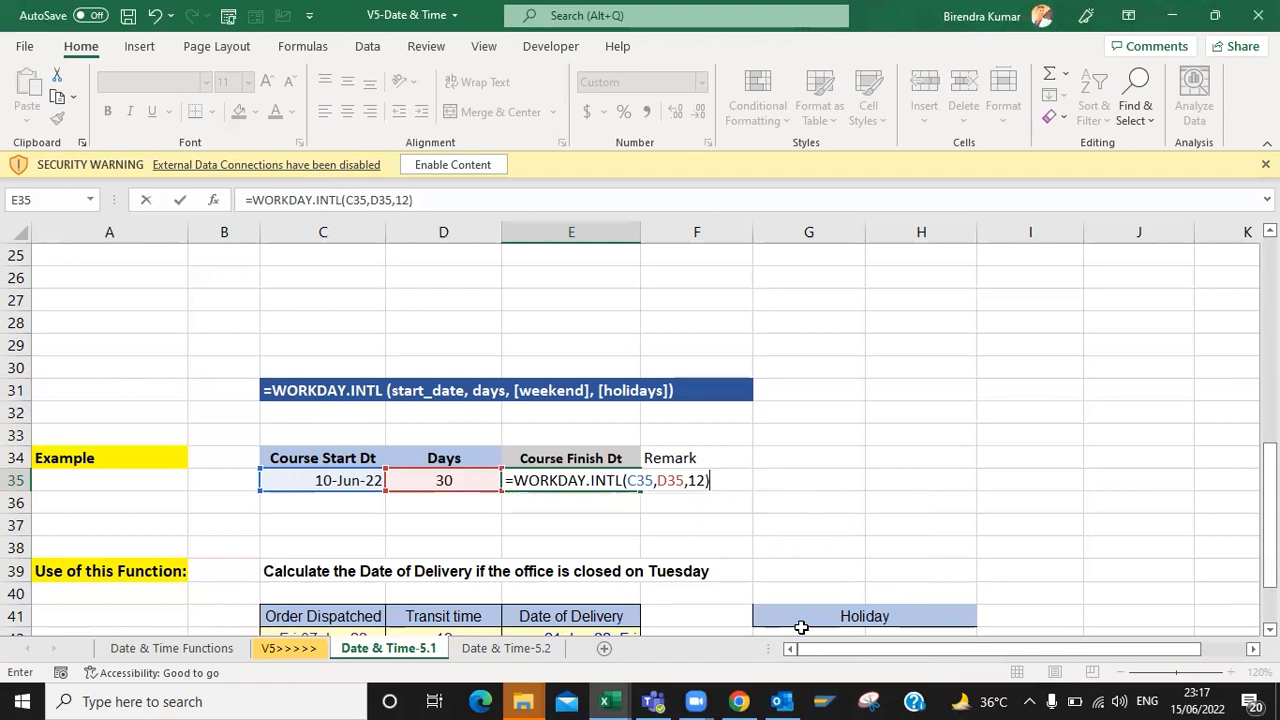
pyautogui.hotkey('ctrl', 'Return')
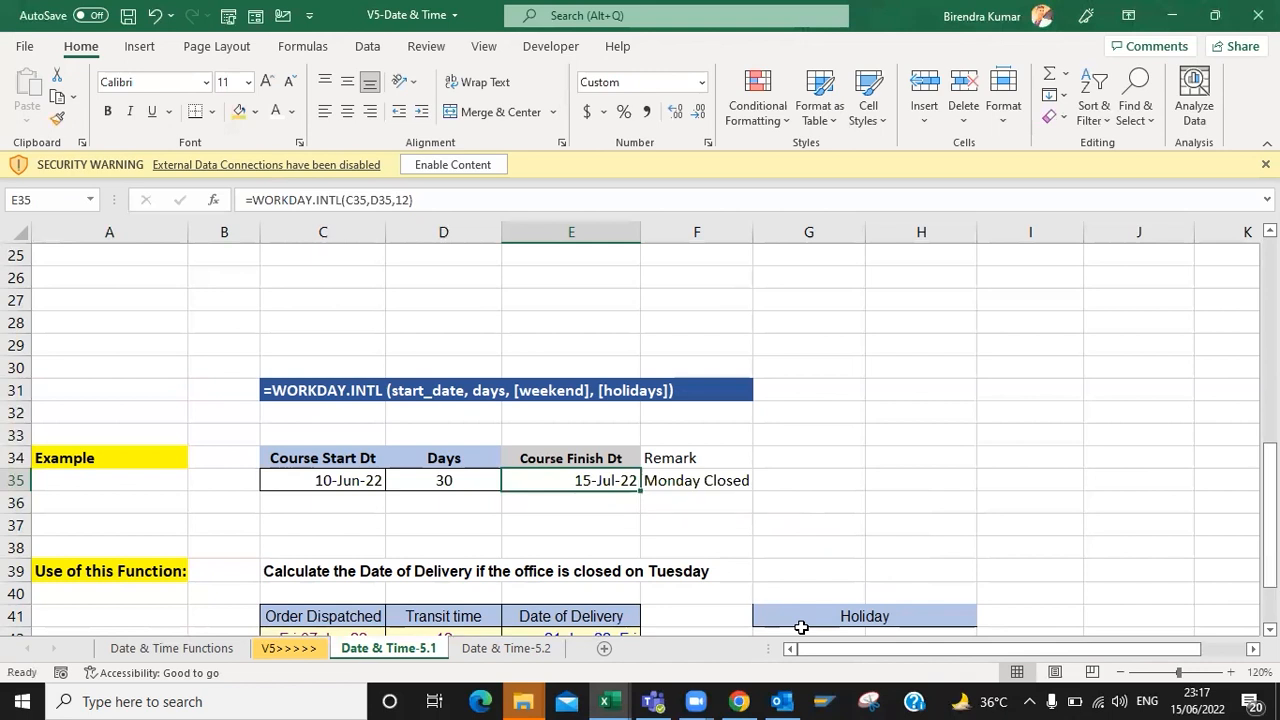
pyautogui.press('Left')
pyautogui.press('Left')
pyautogui.press('Right')
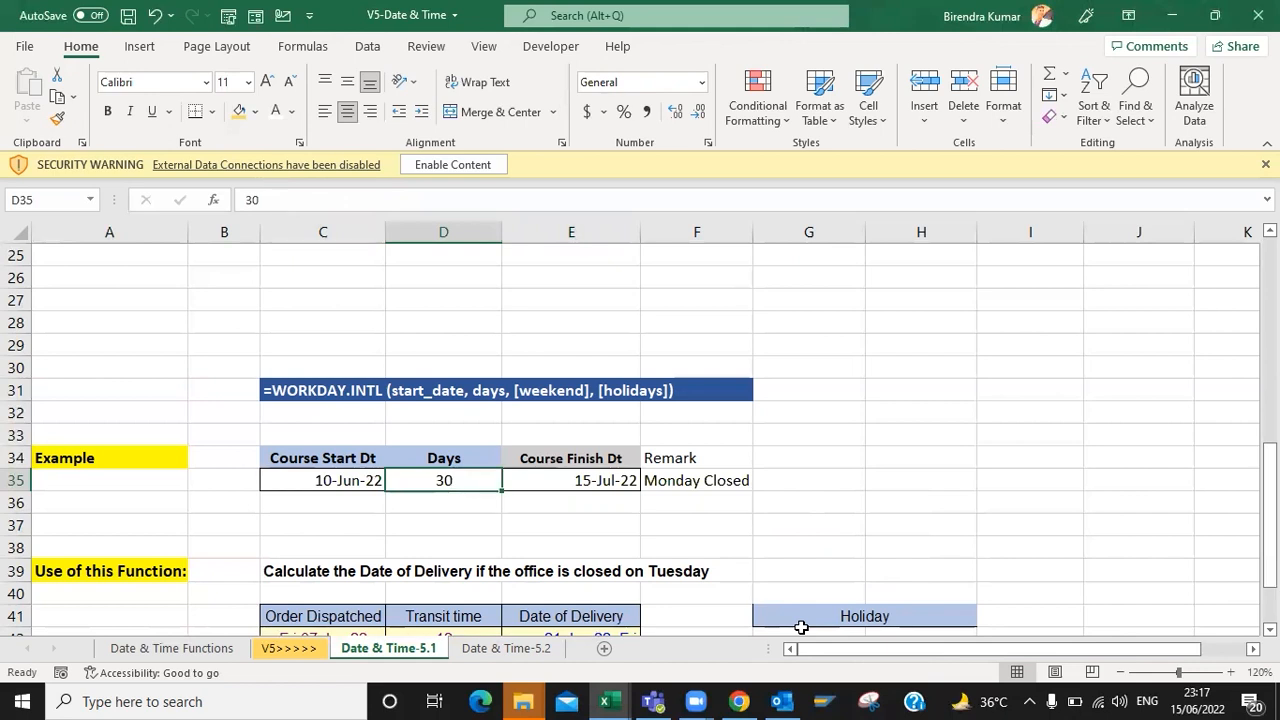
pyautogui.press('Right')
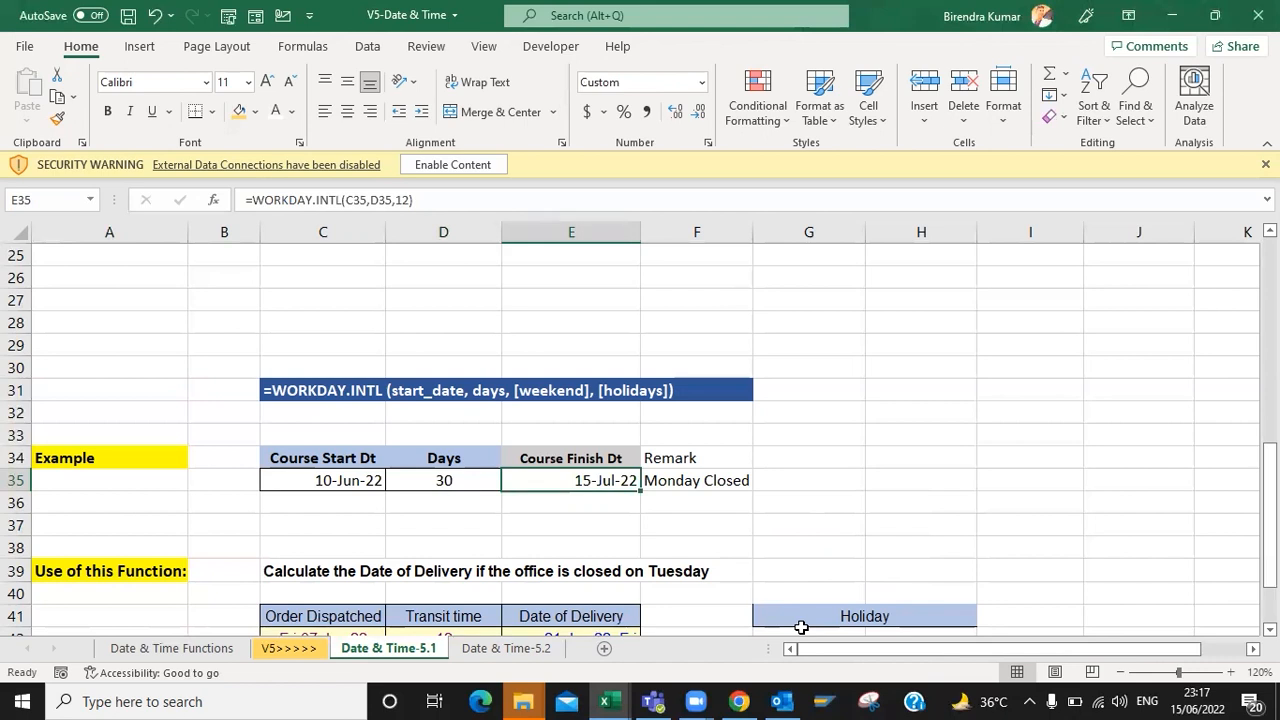
# - Clear the existing Date of Delivery formulas in E42:E45 of the Tuesday-closed exercise
pyautogui.press('Down')
pyautogui.press('Down')
pyautogui.press('Down')
pyautogui.press('Down')
pyautogui.press('Down')
pyautogui.press('Down')
pyautogui.press('Down')
pyautogui.press('Down')
pyautogui.press('Down')
pyautogui.press('Down')
pyautogui.press('Down')
pyautogui.press('Down')
pyautogui.press('Down')
pyautogui.press('Down')
pyautogui.press('Down')
pyautogui.press('Down')
pyautogui.hotkey('ctrl', 'Up')
pyautogui.hotkey('ctrl', 'Up')
pyautogui.press('Down')
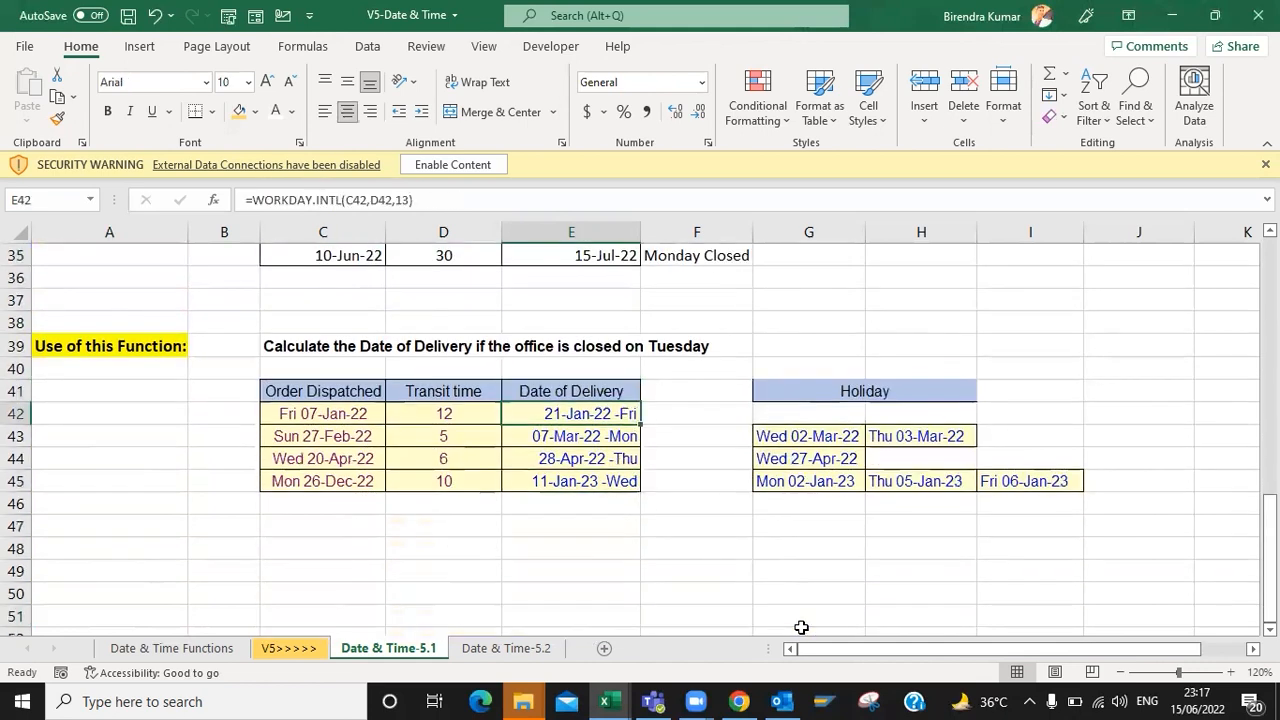
pyautogui.hotkey('ctrl', 'shift', 'Down')
pyautogui.press('Home')
pyautogui.press('Right')
pyautogui.press('Right')
pyautogui.press('Right')
pyautogui.press('Right')
pyautogui.hotkey('ctrl', 'shift', 'Down')
pyautogui.press('Delete')
# - Review the dispatch dates in C42:C45, the transit times in D42:D45 and the task description in C39
pyautogui.press('Left')
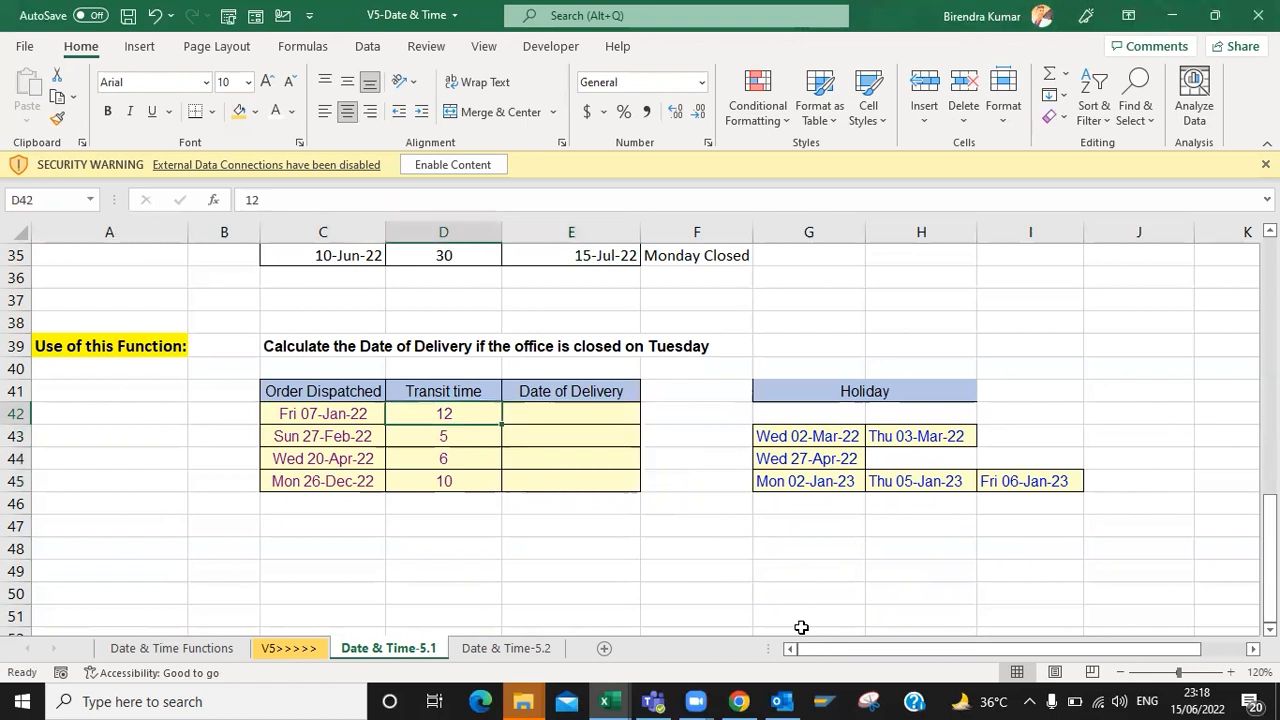
pyautogui.press('Left')
pyautogui.hotkey('ctrl', 'shift', 'Down')
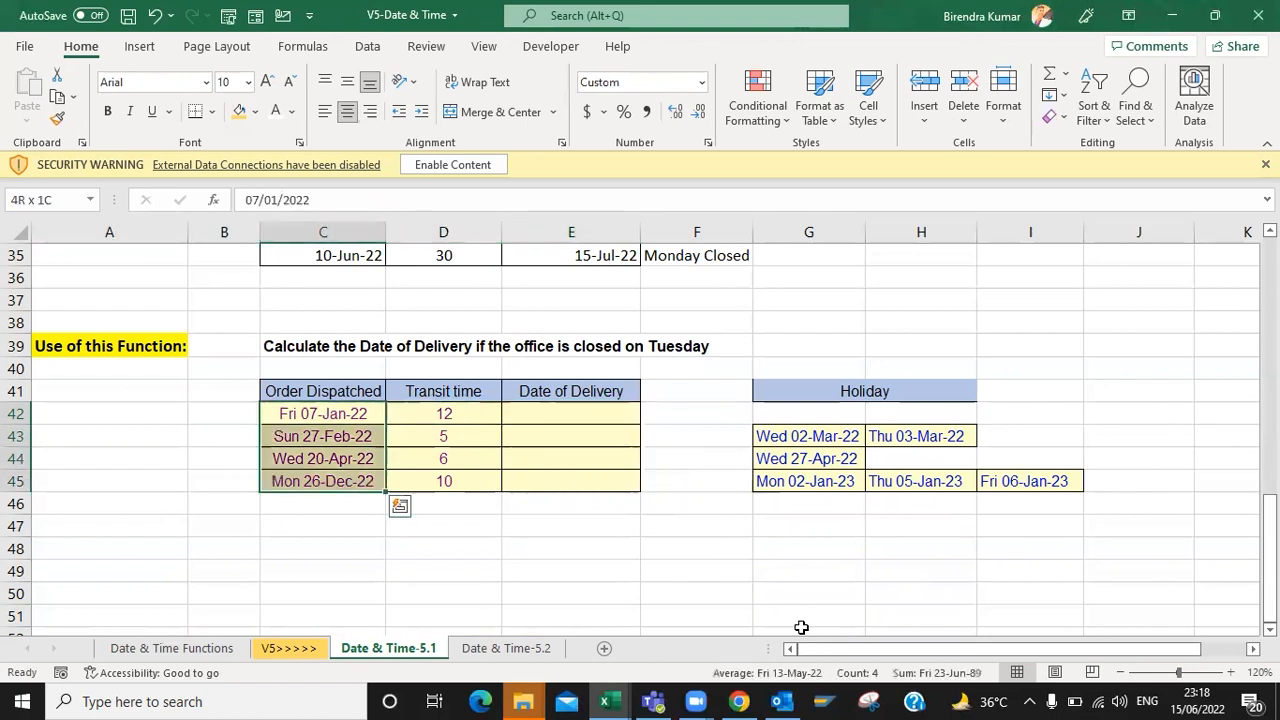
pyautogui.press('Right')
pyautogui.hotkey('ctrl', 'shift', 'Down')
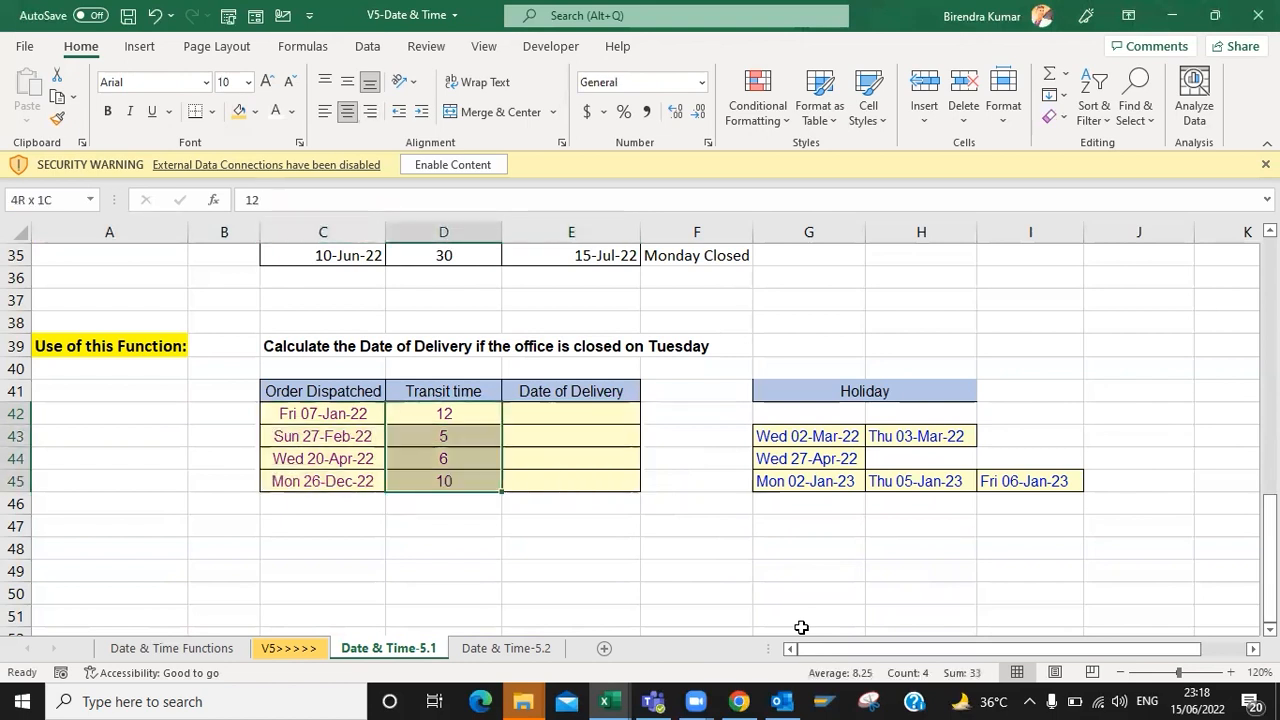
pyautogui.press('Right')
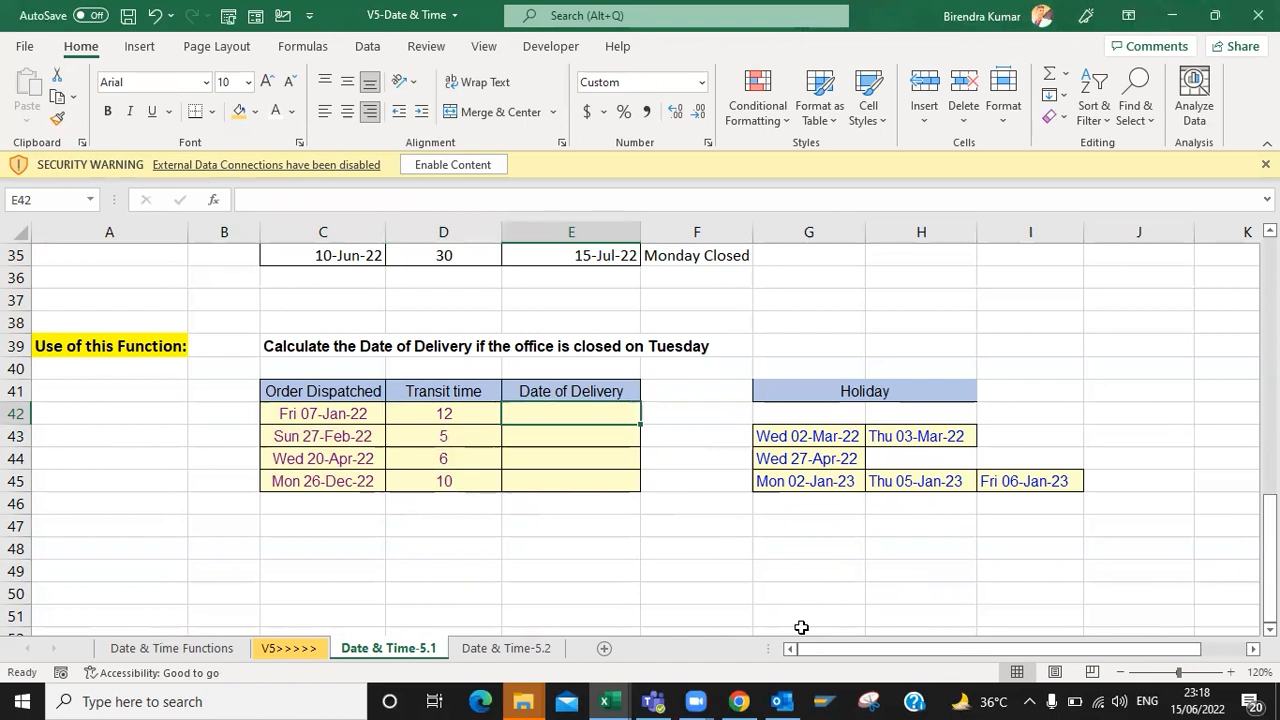
pyautogui.press('Up')
pyautogui.press('Up')
pyautogui.press('Up')
pyautogui.press('Left')
pyautogui.press('Left')
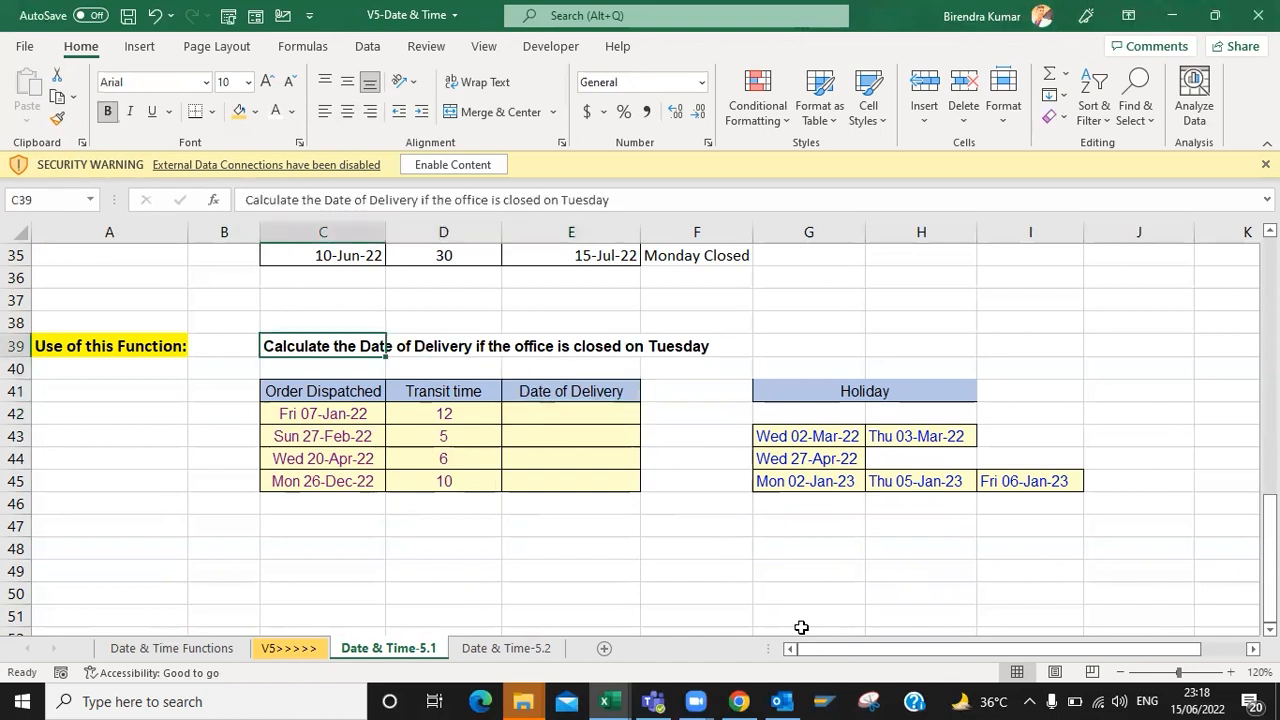
# - Start a WORKDAY.INTL formula in E42 with dispatch date C42 as the start date and transit time D42 as the days
pyautogui.press('Down')
pyautogui.press('Down')
pyautogui.press('Down')
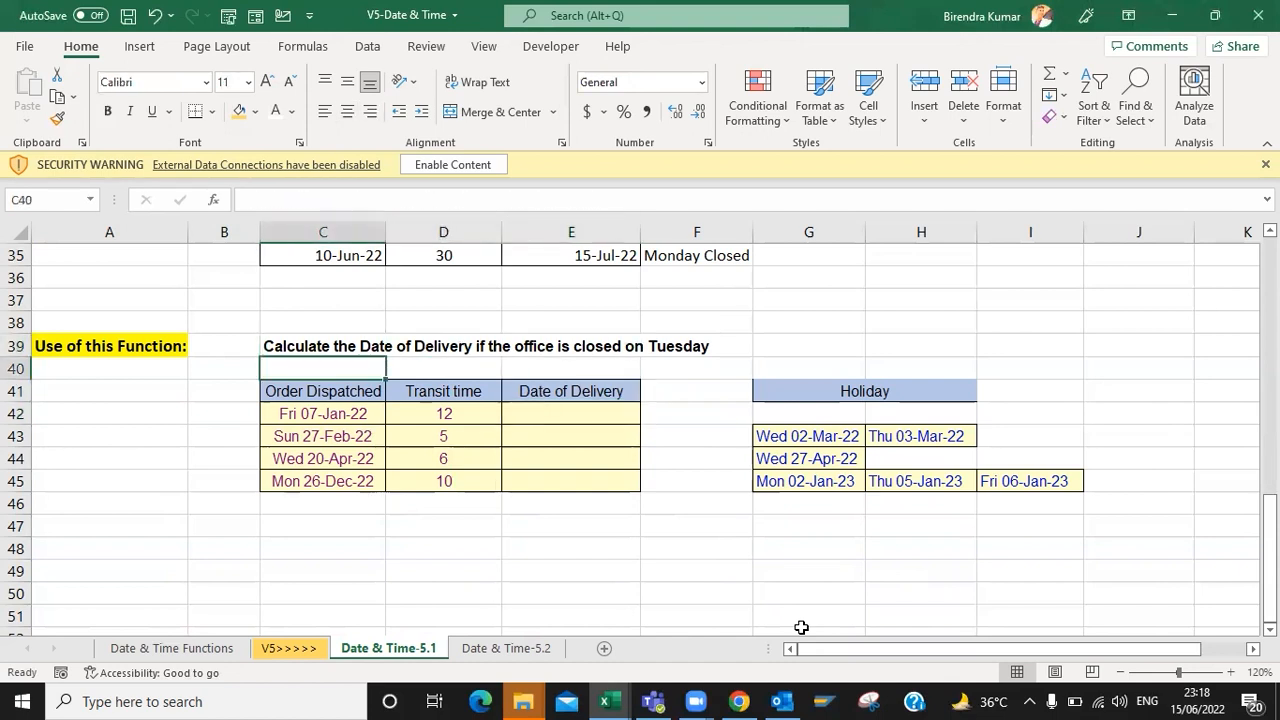
pyautogui.press('Right')
pyautogui.press('Right')
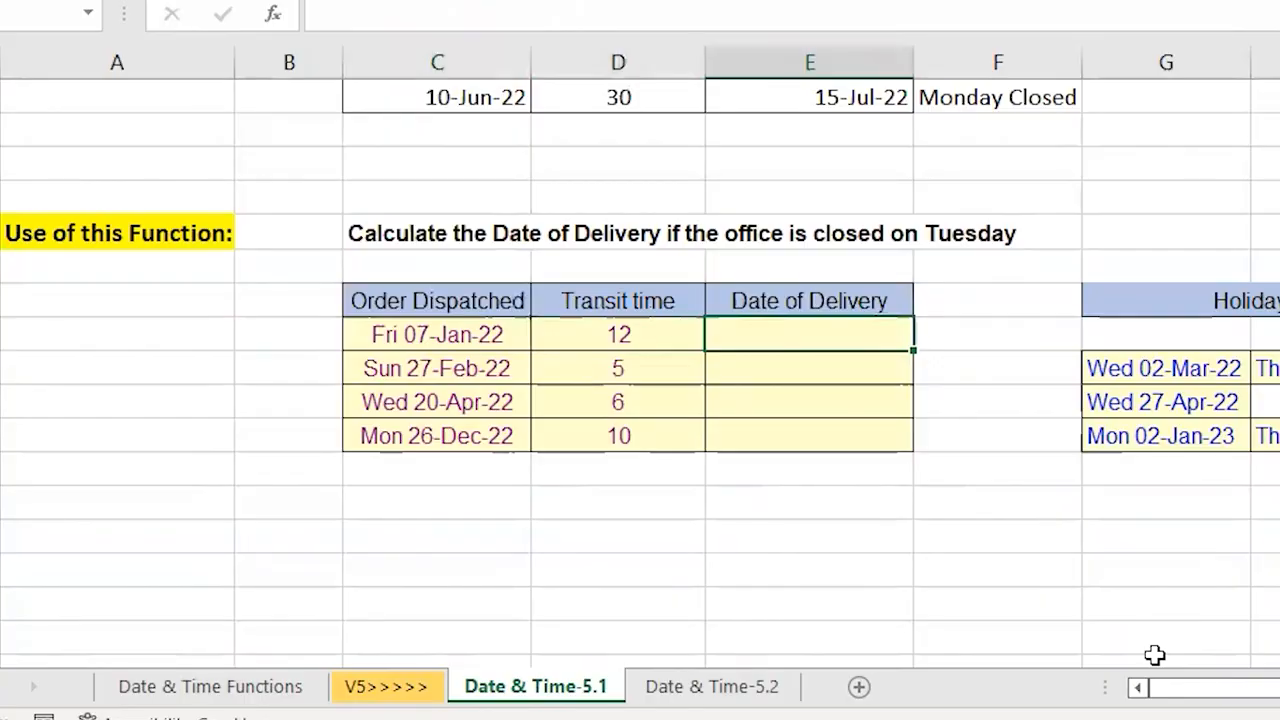
pyautogui.write('=')
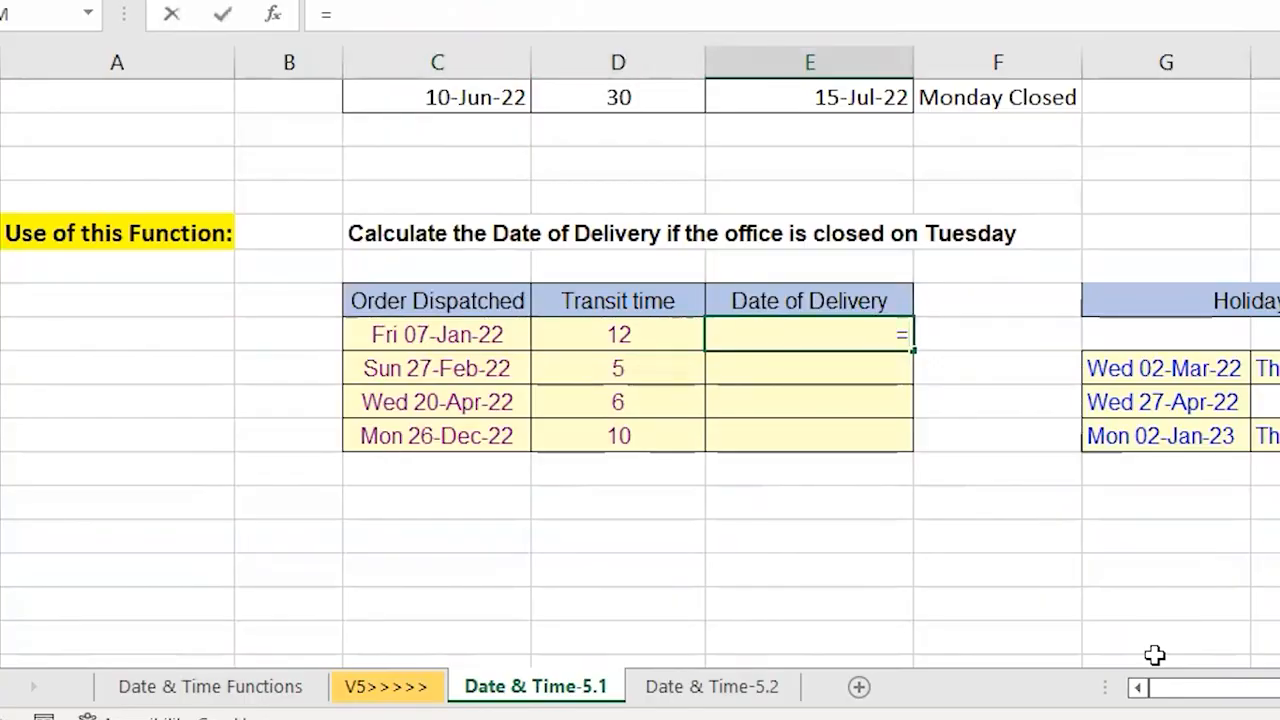
pyautogui.write('wok')
pyautogui.press('BackSpace')
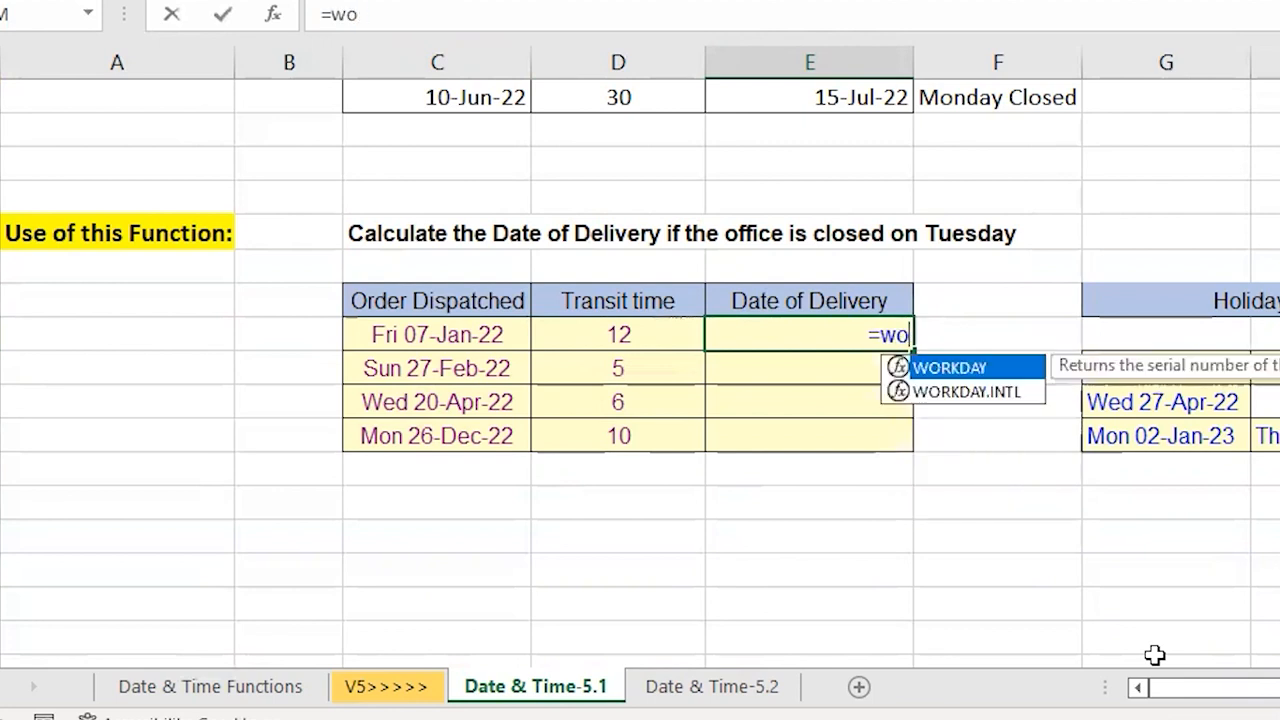
pyautogui.press('Down')
pyautogui.press('Tab')
pyautogui.press('Left')
pyautogui.press('Left')
pyautogui.press('Left')
pyautogui.press('Right')
pyautogui.write(',')
pyautogui.press('Left')
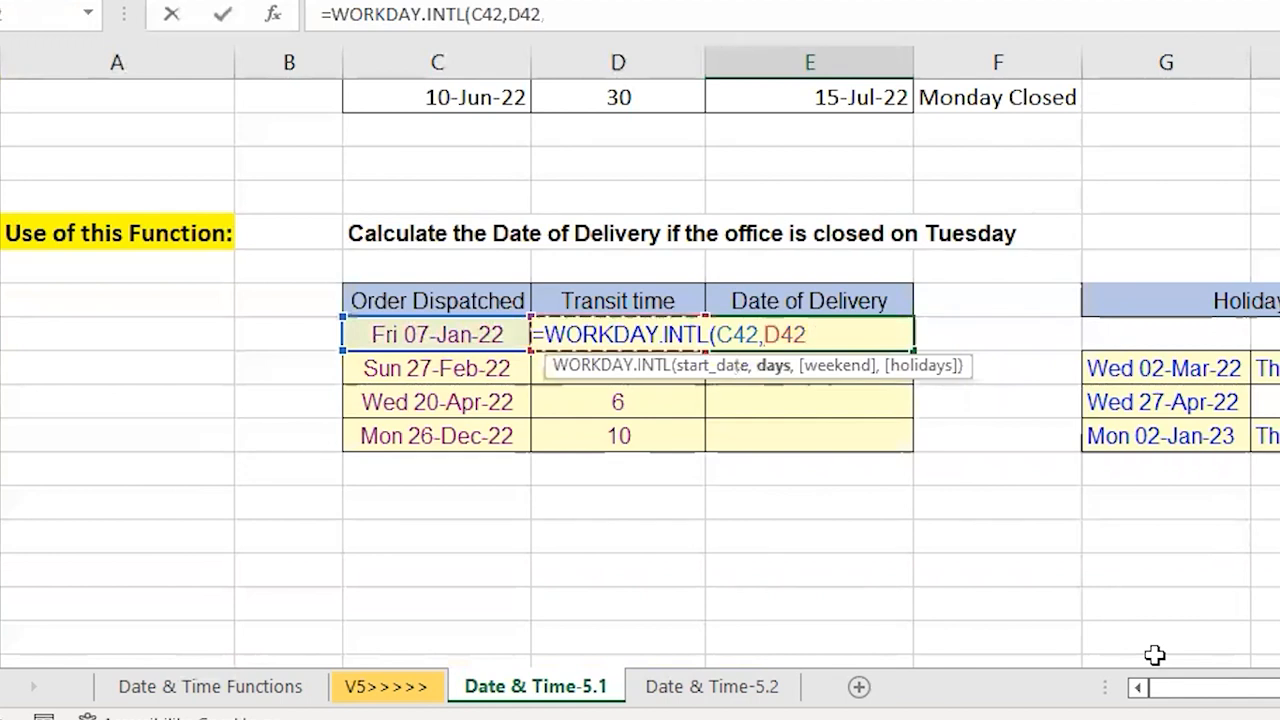
pyautogui.write(',')
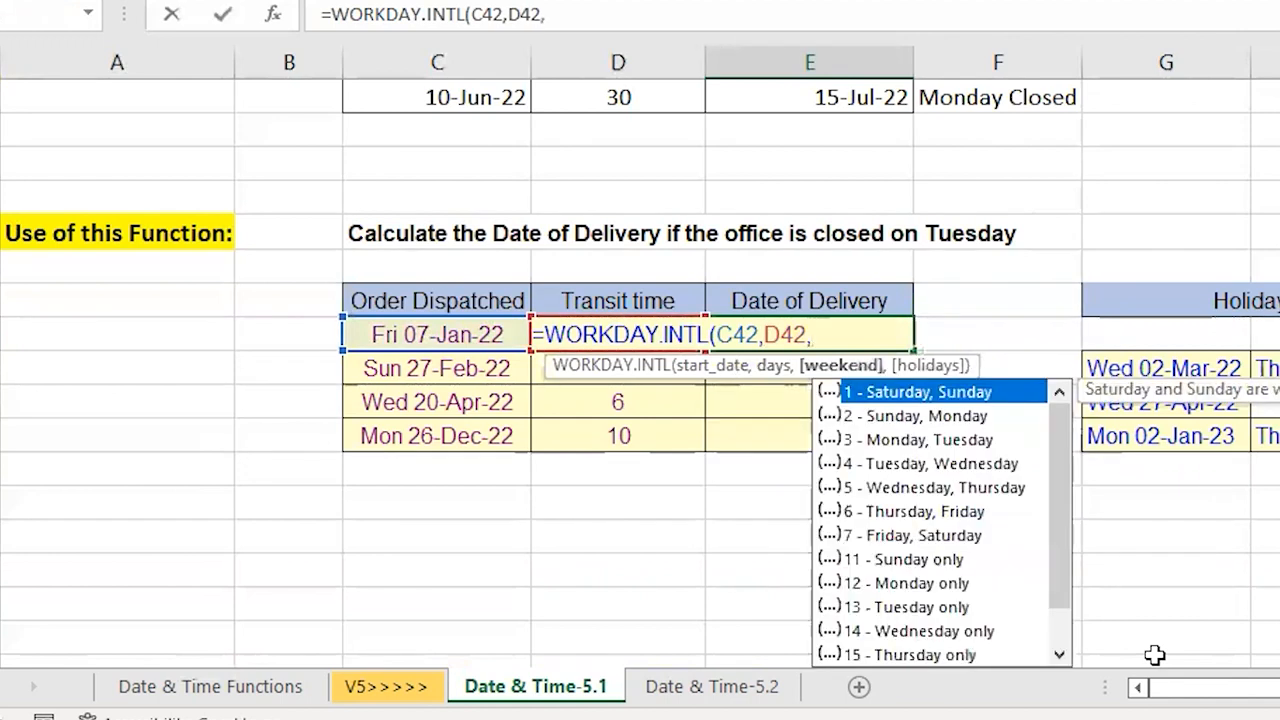
# - Choose 13 - Tuesday only as the weekend argument in E42 and complete the formula
pyautogui.press('Down')
pyautogui.press('Down')
pyautogui.press('Down')
pyautogui.press('Down')
pyautogui.press('Down')
pyautogui.press('Down')
pyautogui.press('Down')
pyautogui.press('Down')
pyautogui.press('Down')
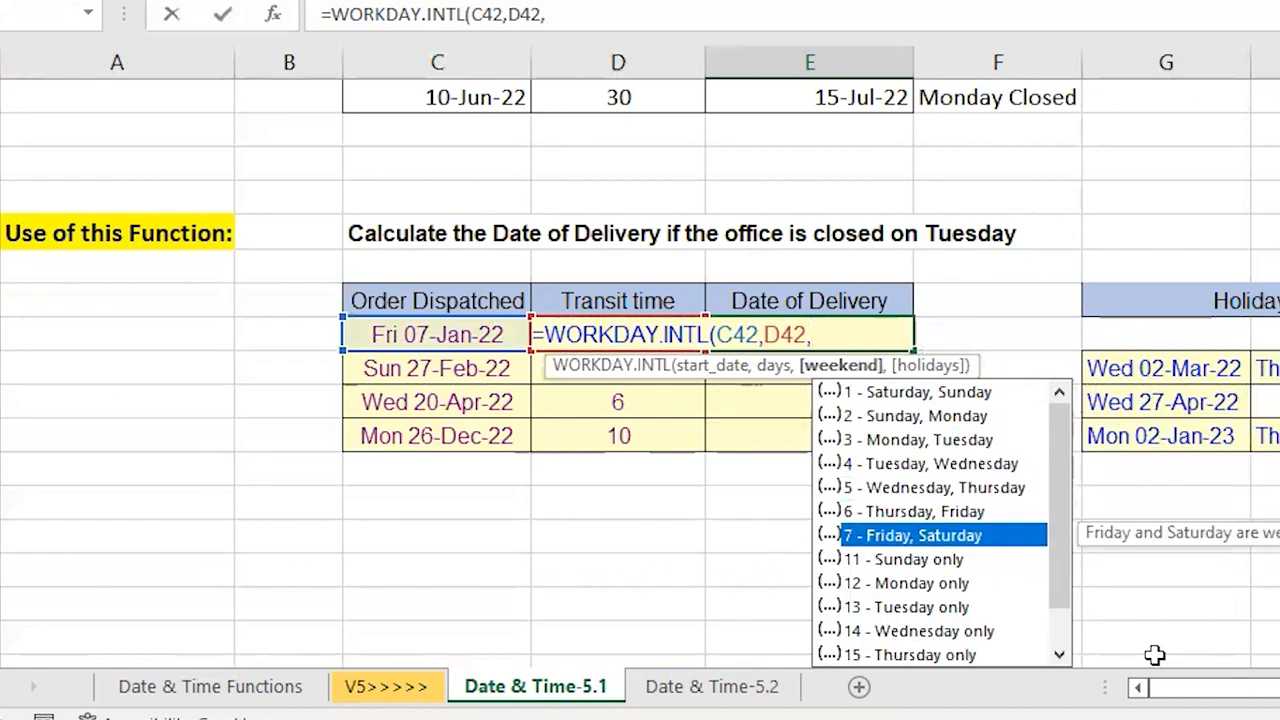
pyautogui.press('Tab')
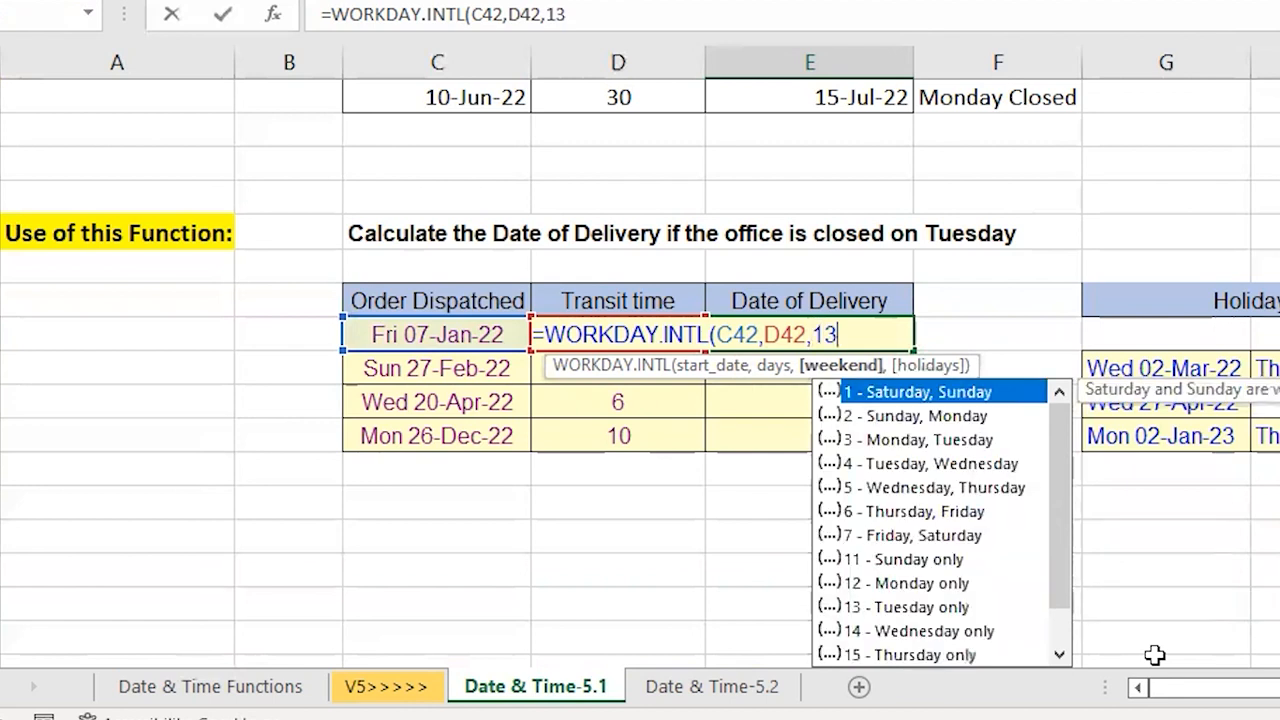
pyautogui.write(')')
pyautogui.hotkey('ctrl', 'Return')
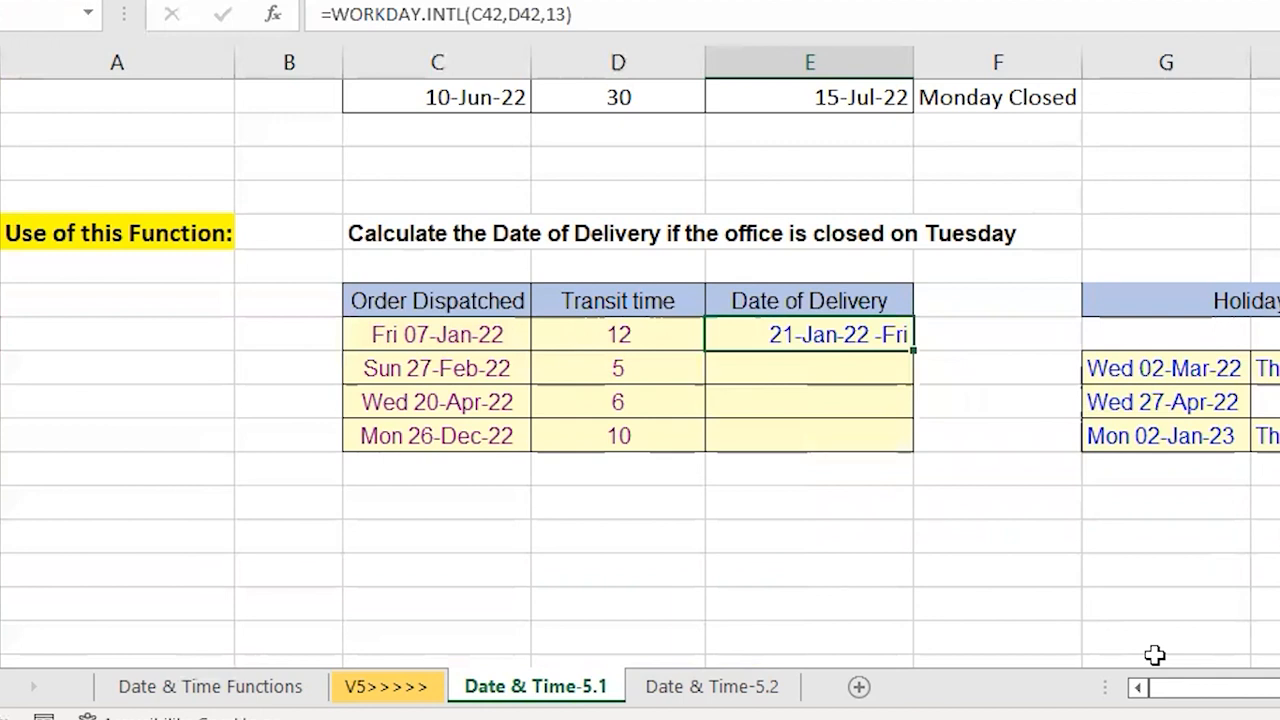
# - Start a WORKDAY.INTL formula in E43 with dispatch date C43 as the start date and transit time D43 as the days
pyautogui.press('Down')
pyautogui.write('=')
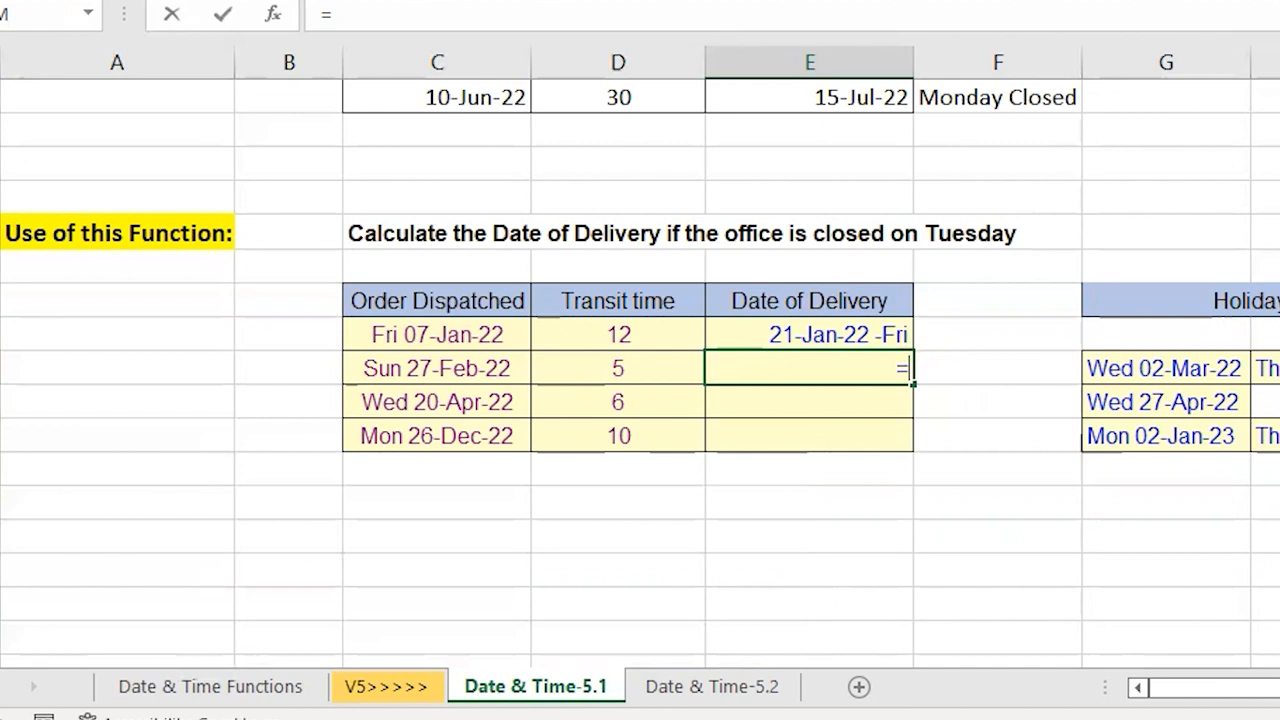
pyautogui.write('wok')
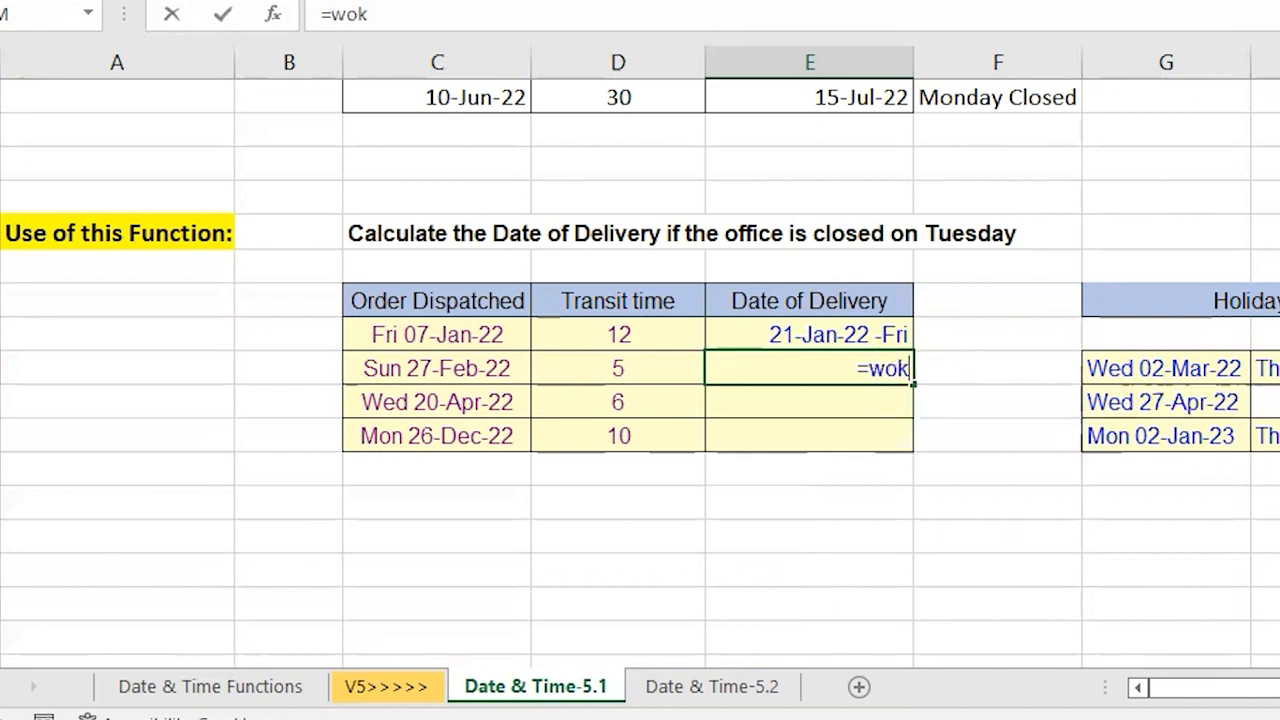
pyautogui.press('BackSpace')
pyautogui.press('Down')
pyautogui.press('Tab')
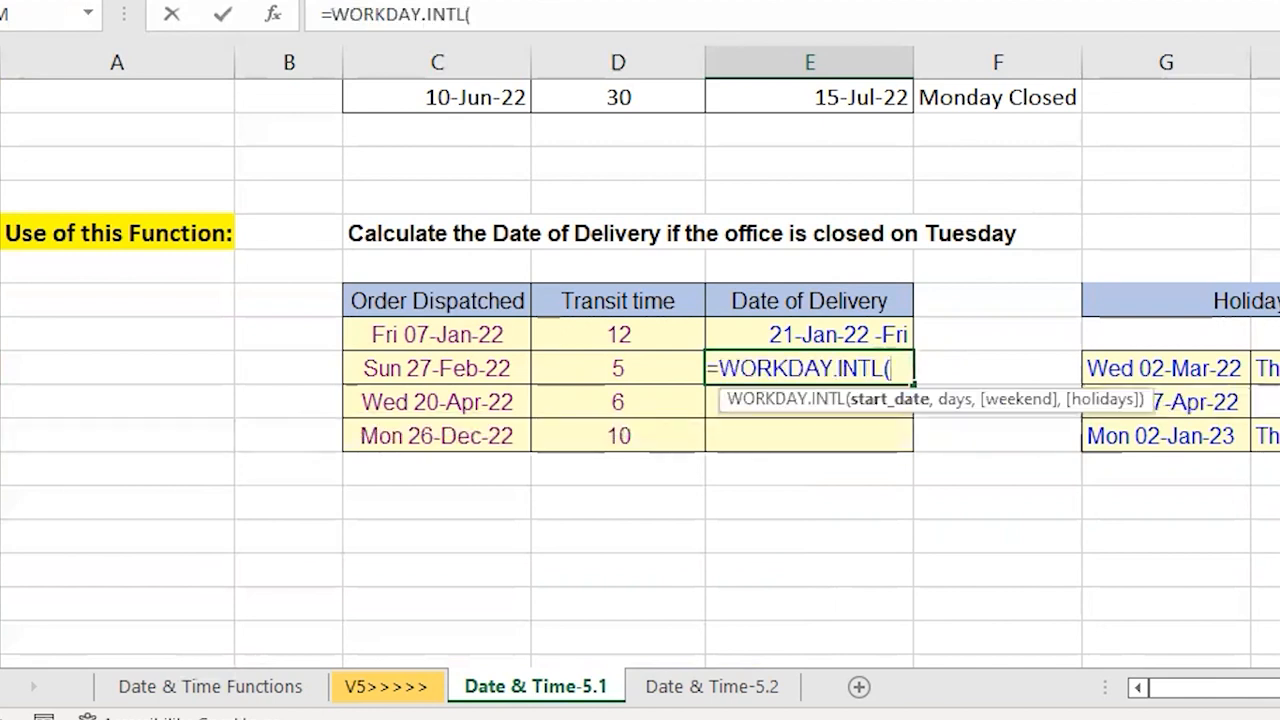
pyautogui.press('Left')
pyautogui.press('Left')
pyautogui.write(',')
pyautogui.press('Left')
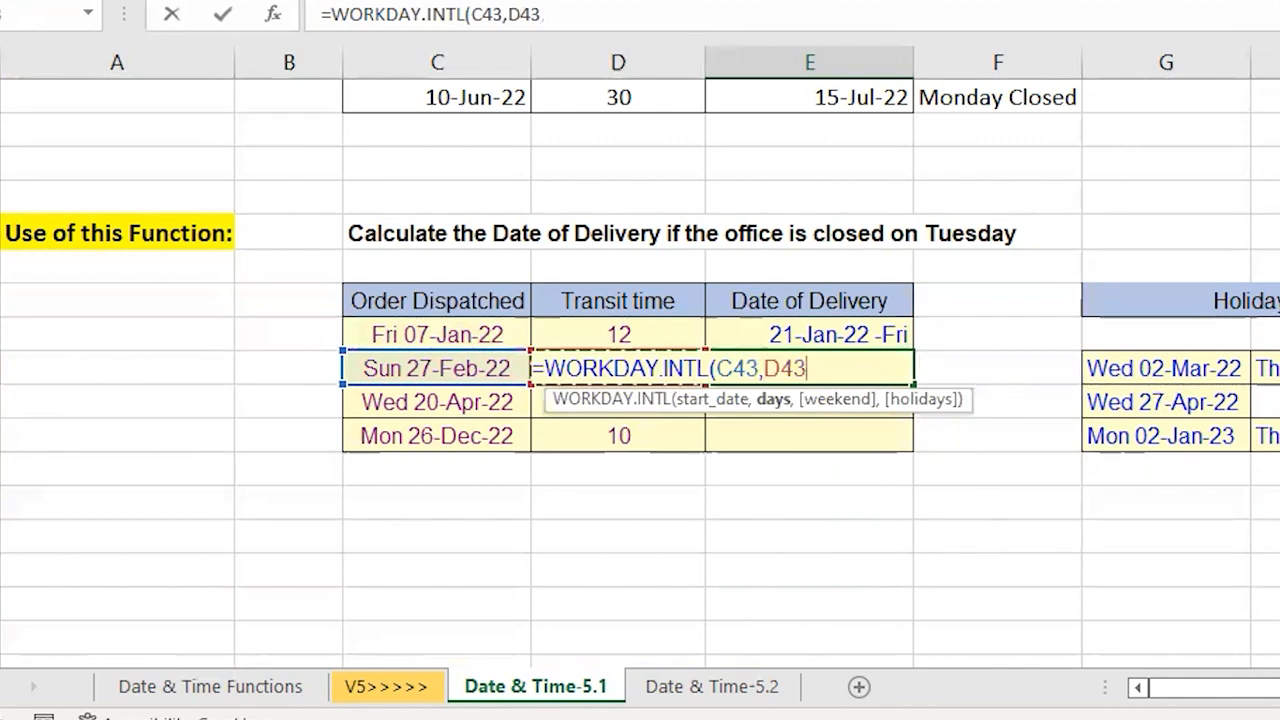
pyautogui.write(',')
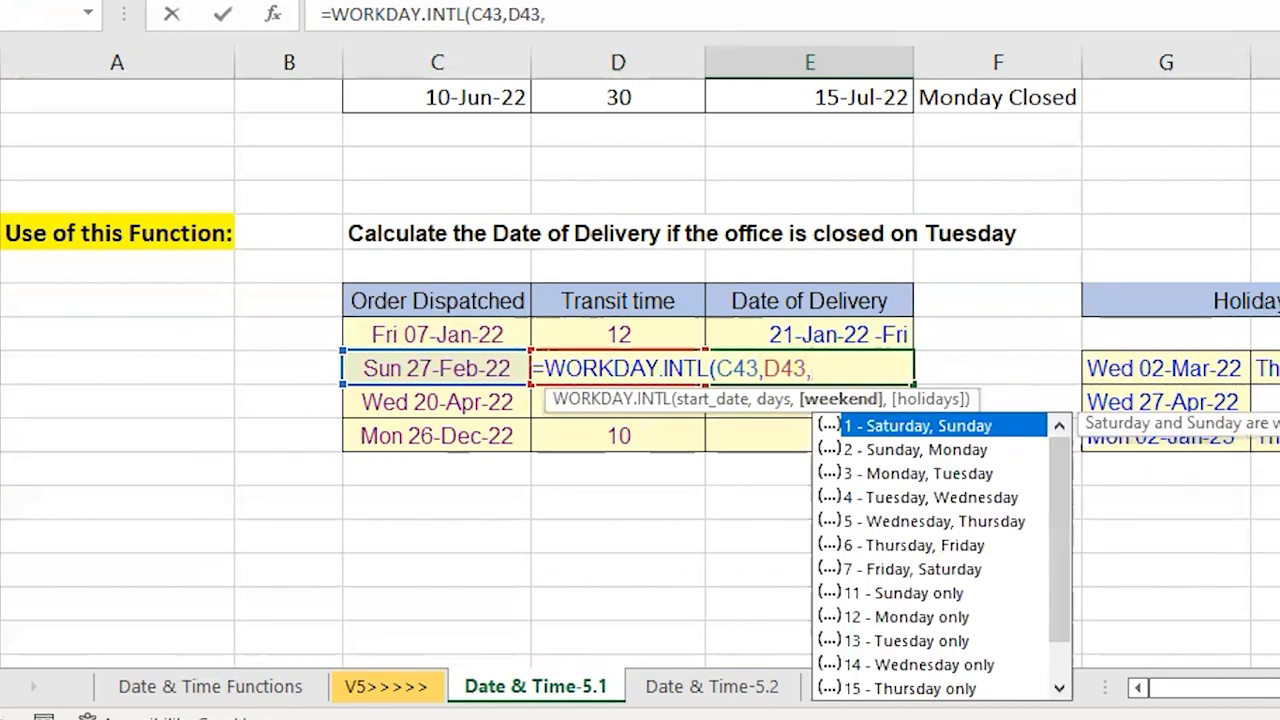
# - Set the weekend argument of the E43 formula to 13 - Tuesday only
pyautogui.press('Down')
pyautogui.press('Down')
pyautogui.press('Down')
pyautogui.press('Down')
pyautogui.press('Down')
pyautogui.press('Down')
pyautogui.press('Down')
pyautogui.press('Down')
pyautogui.press('Down')
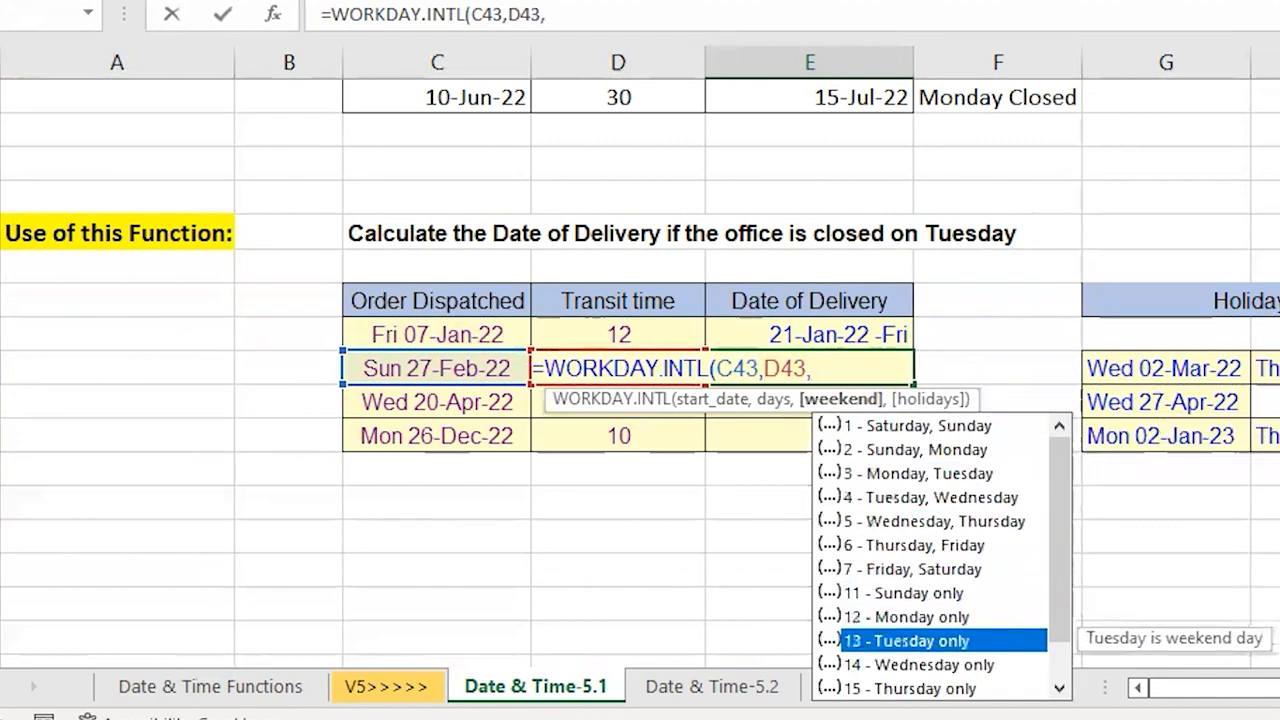
pyautogui.press('Tab')
# - Add G43:H43 as the holidays argument in E43, complete the formula and save the workbook
pyautogui.write(',')
pyautogui.press('Right')
pyautogui.press('Right')
pyautogui.write(')')
pyautogui.press('Return')
pyautogui.press('Up')
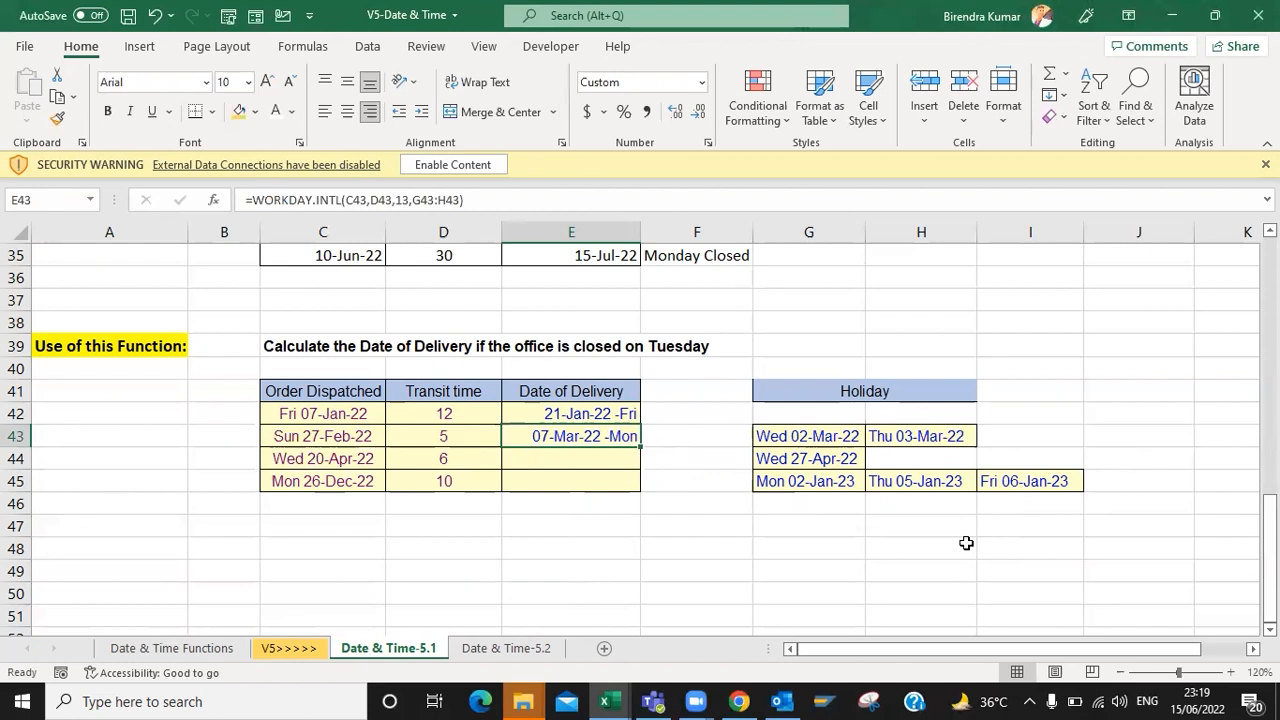
pyautogui.hotkey('ctrl', 's')
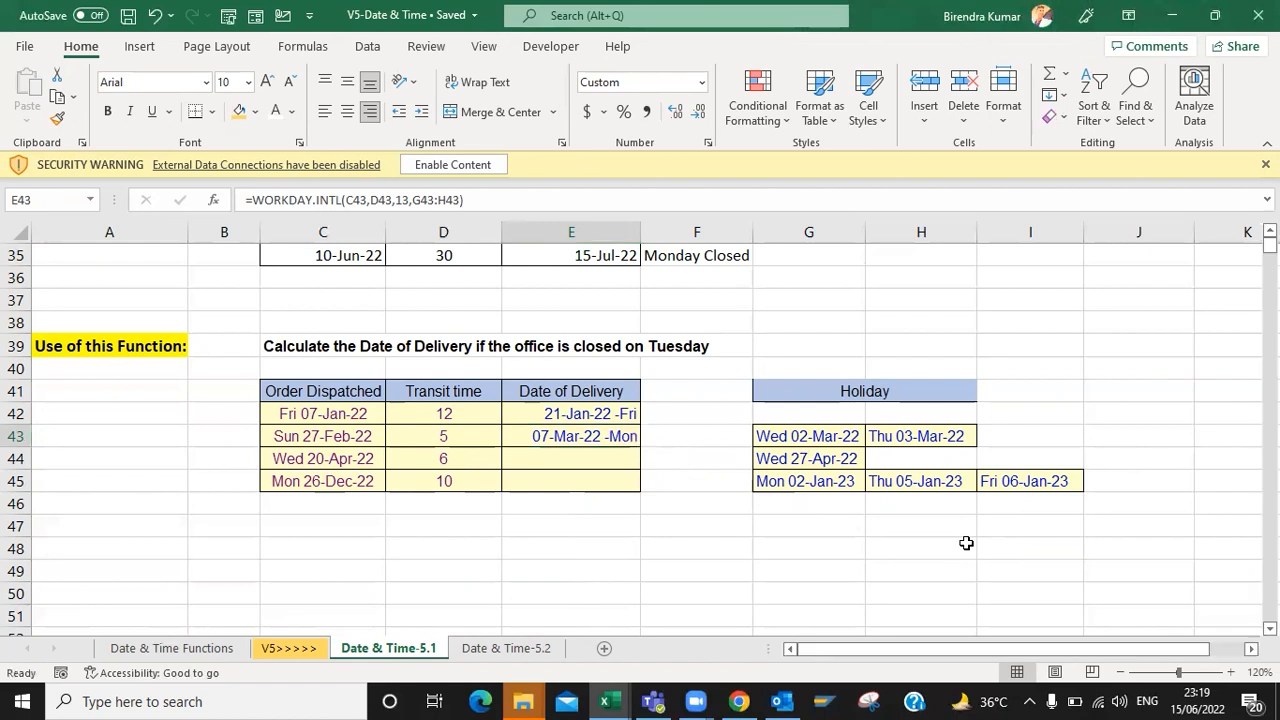
# - Open the Date & Time-5.2 sheet and review its Product Code, Product and Courier columns
pyautogui.hotkey('ctrl', 'pagedown')
pyautogui.press('Down')
pyautogui.press('Down')
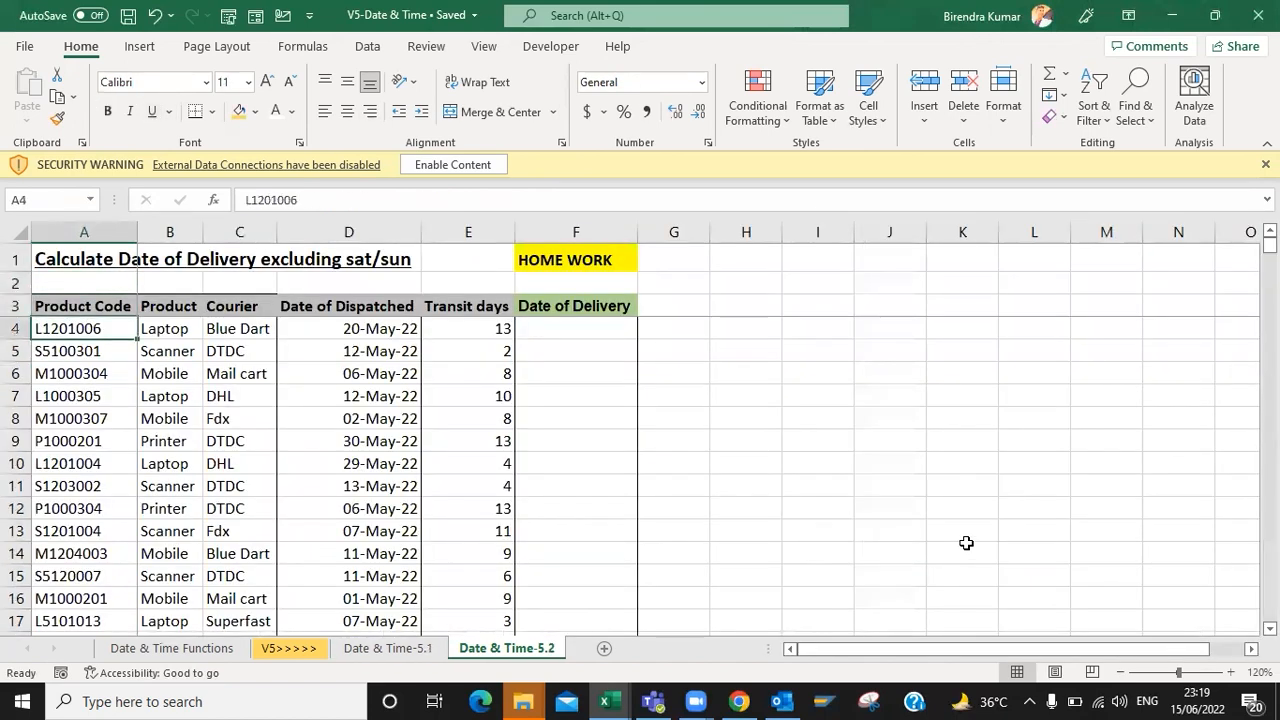
pyautogui.hotkey('shift', 'Down')
pyautogui.hotkey('shift', 'Down')
pyautogui.hotkey('shift', 'Down')
pyautogui.press('Right')
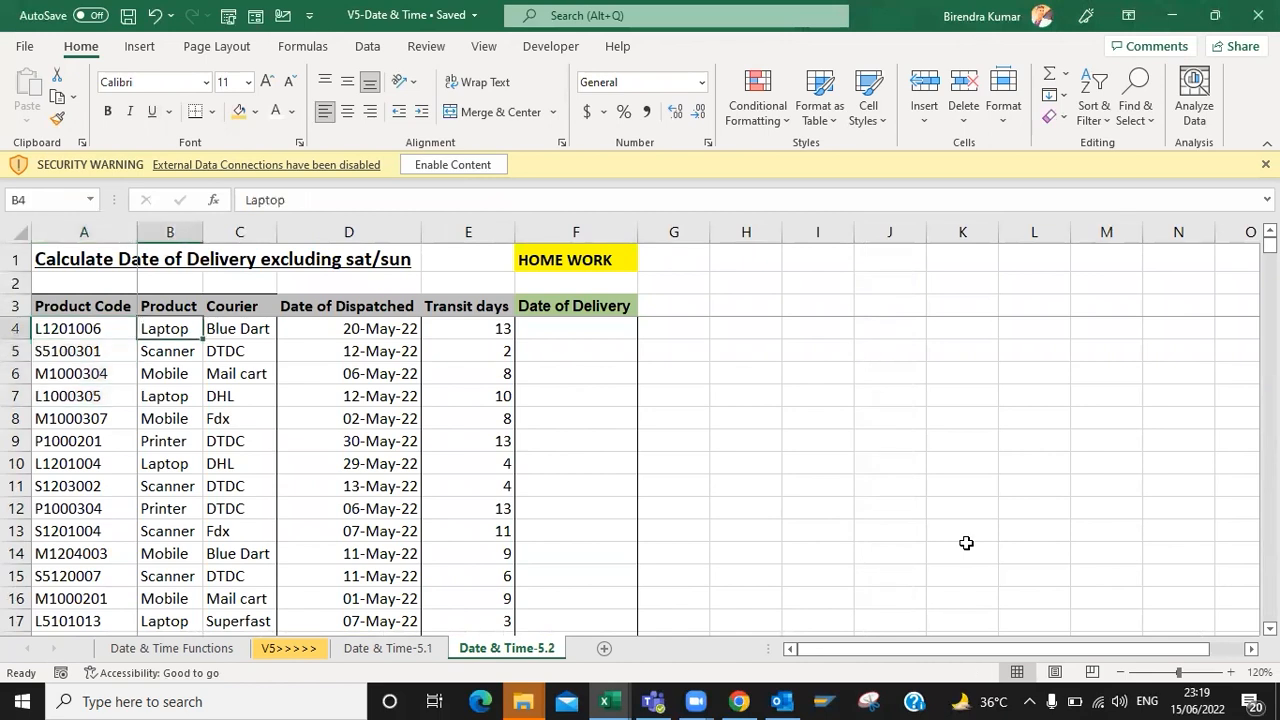
pyautogui.press('Right')
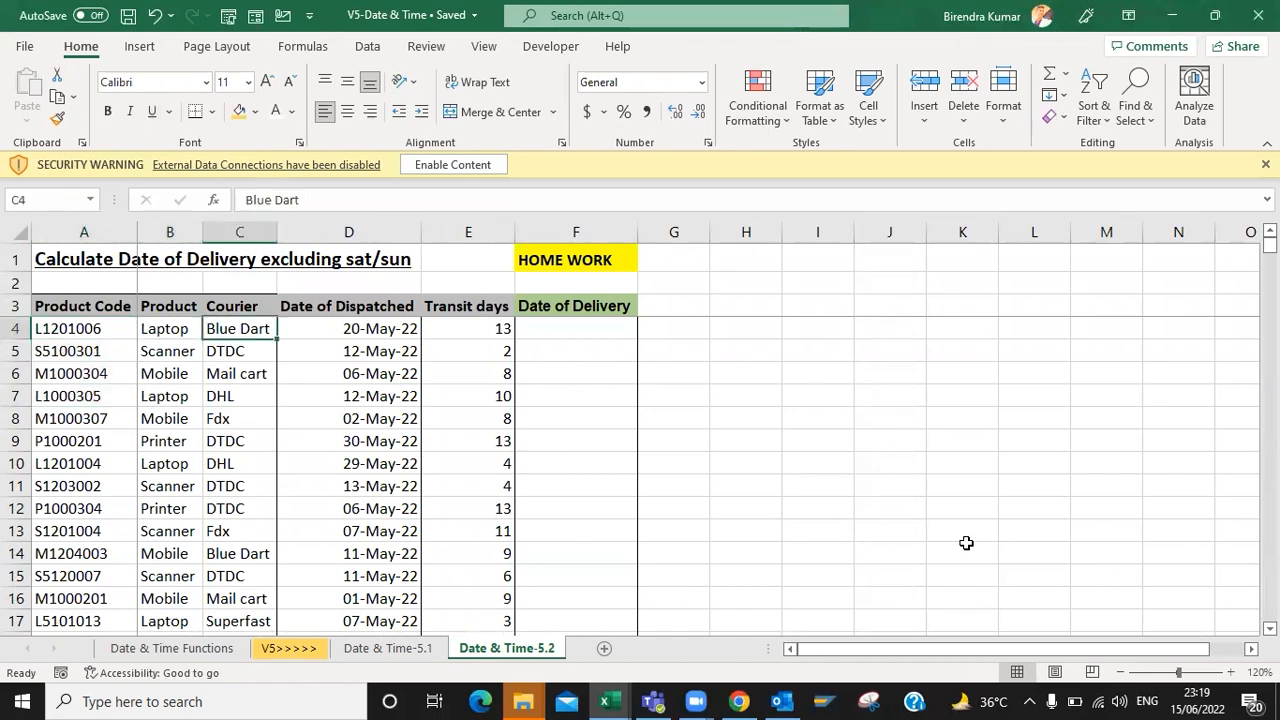
pyautogui.hotkey('shift', 'Down')
pyautogui.hotkey('shift', 'Down')
pyautogui.hotkey('shift', 'Down')
pyautogui.hotkey('shift', 'Down')
pyautogui.hotkey('shift', 'Down')
pyautogui.hotkey('shift', 'Down')
pyautogui.hotkey('shift', 'Down')
pyautogui.hotkey('shift', 'Down')
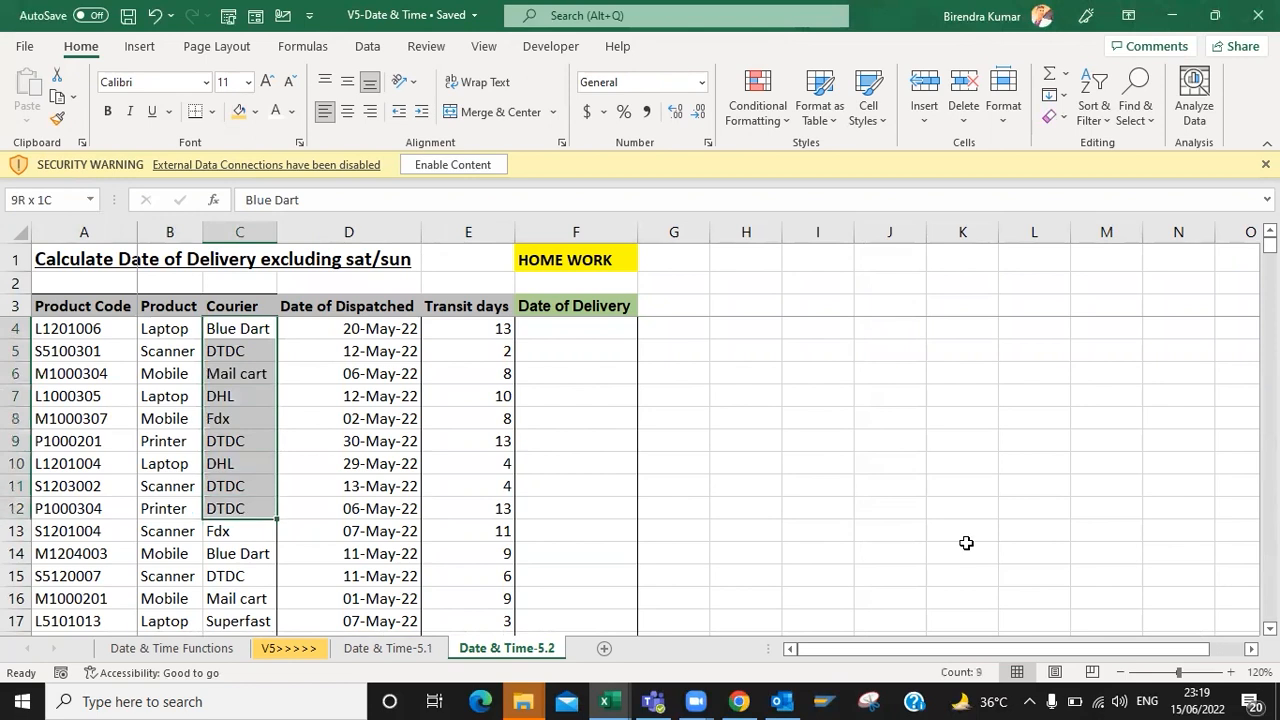
# - Review the Date of Dispatched, Transit days and Date of Delivery columns from row 4 down
pyautogui.press('Right')
pyautogui.hotkey('shift', 'Down')
pyautogui.hotkey('shift', 'Down')
pyautogui.hotkey('shift', 'Down')
pyautogui.hotkey('shift', 'Down')
pyautogui.hotkey('shift', 'Down')
pyautogui.press('Right')
pyautogui.hotkey('shift', 'Down')
pyautogui.hotkey('shift', 'Down')
pyautogui.hotkey('shift', 'Down')
pyautogui.hotkey('shift', 'Down')
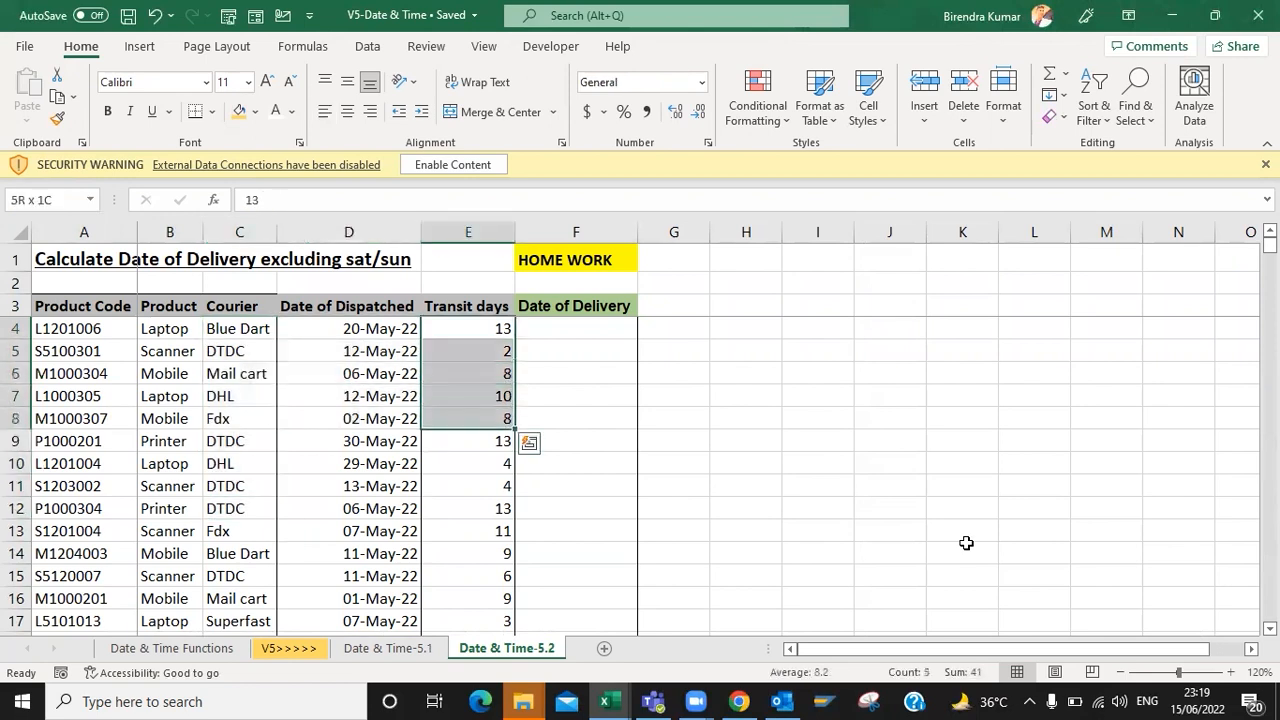
pyautogui.press('Right')
pyautogui.hotkey('shift', 'Down')
pyautogui.hotkey('shift', 'Down')
pyautogui.hotkey('shift', 'Down')
pyautogui.hotkey('shift', 'Down')
pyautogui.hotkey('shift', 'Down')
# - Examine the HOME WORK label in F1, the task title in A1 and the table headers in row 3
pyautogui.press('Up')
pyautogui.press('Up')
pyautogui.press('Up')
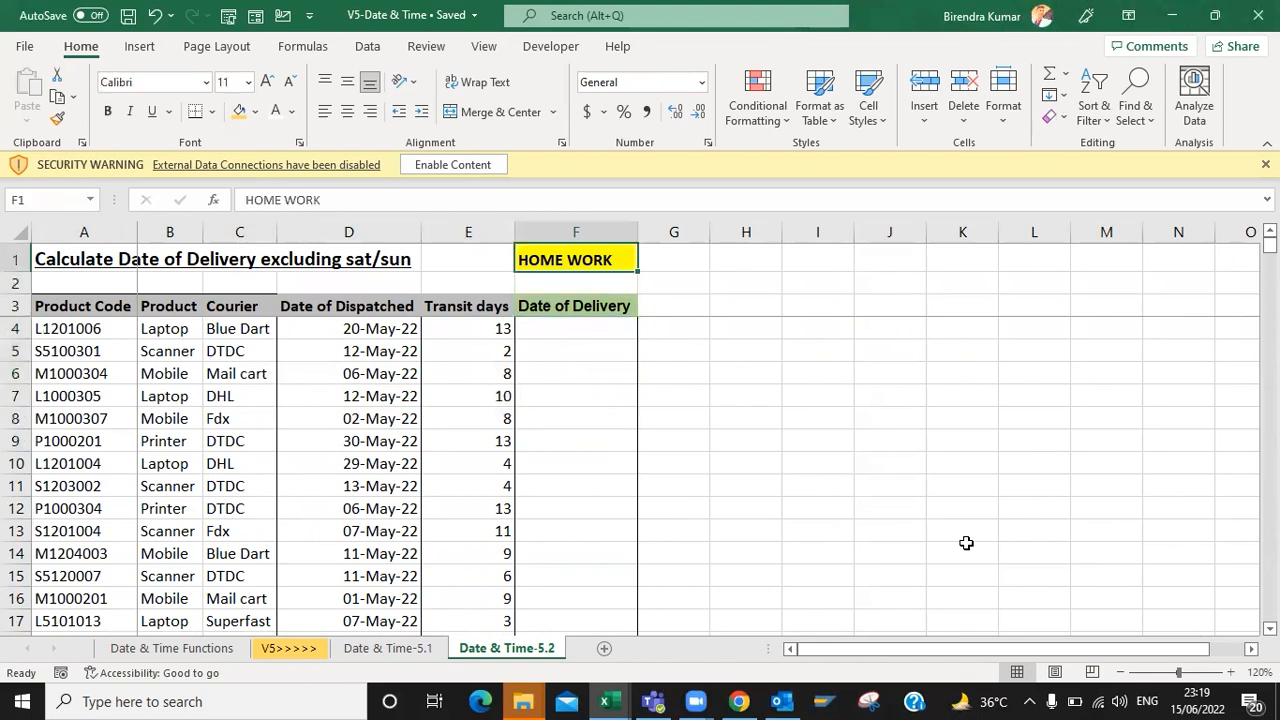
pyautogui.press('Down')
pyautogui.press('Down')
pyautogui.press('Down')
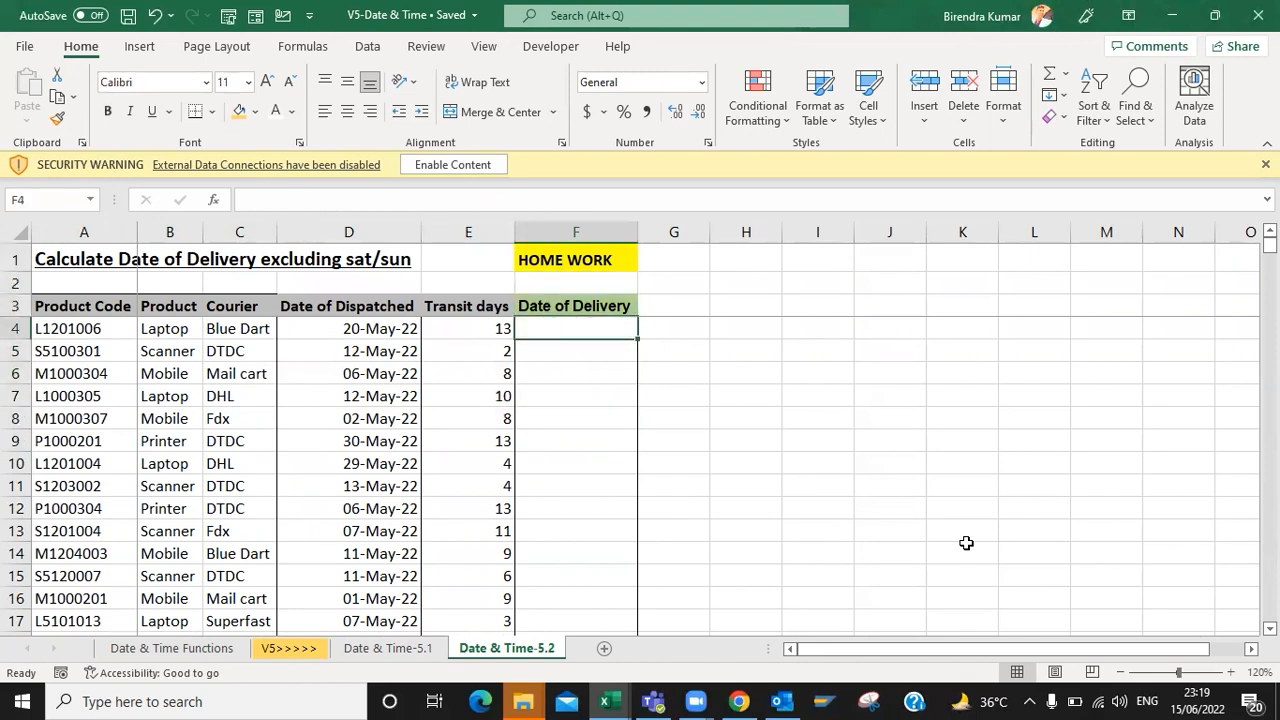
pyautogui.press('Up')
pyautogui.press('Up')
pyautogui.press('Up')
pyautogui.press('Left')
pyautogui.press('Left')
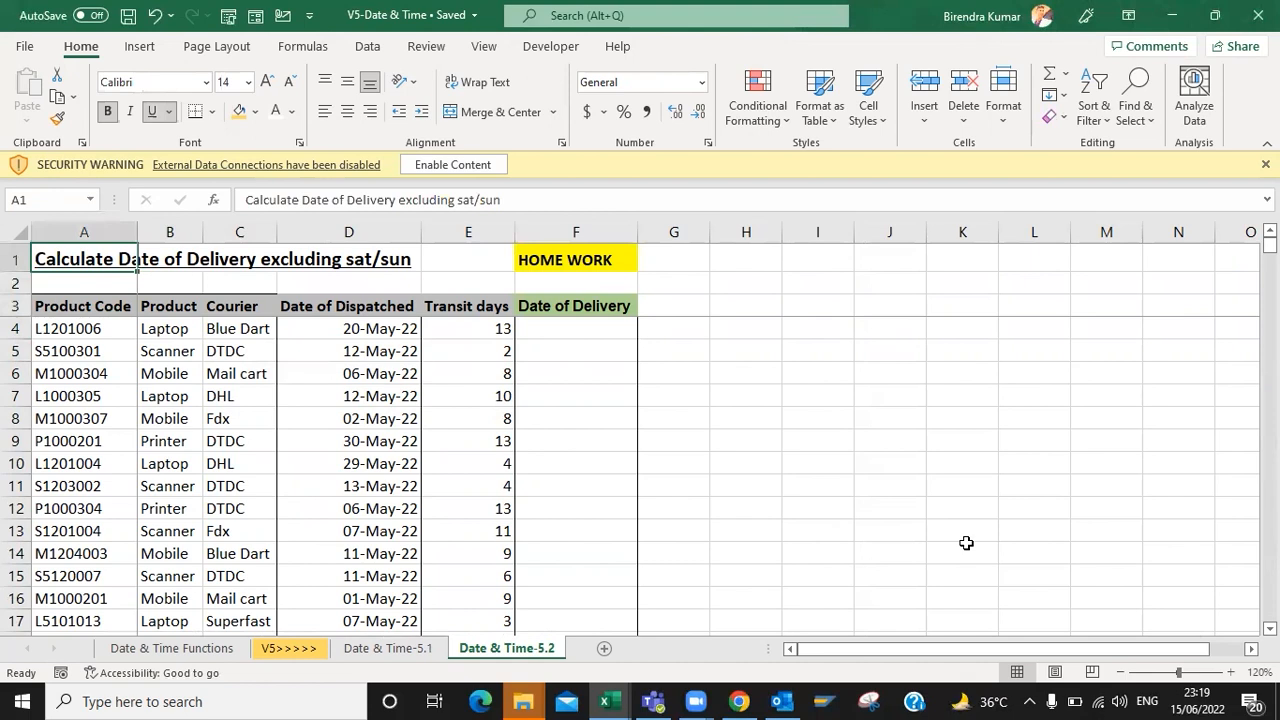
pyautogui.press('Down')
pyautogui.press('Down')
pyautogui.hotkey('ctrl', 'shift', 'Right')
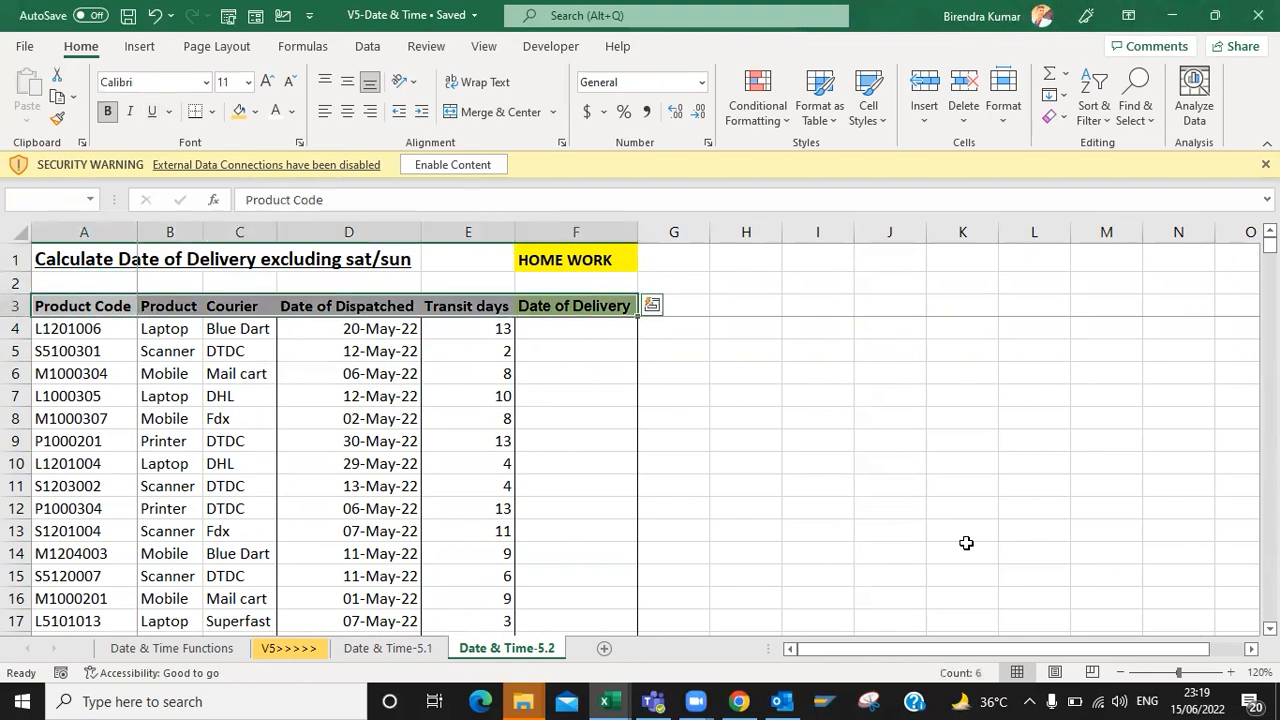
pyautogui.hotkey('ctrl', 'Right')
pyautogui.hotkey('ctrl', 'Up')
pyautogui.hotkey('ctrl', 'Left')
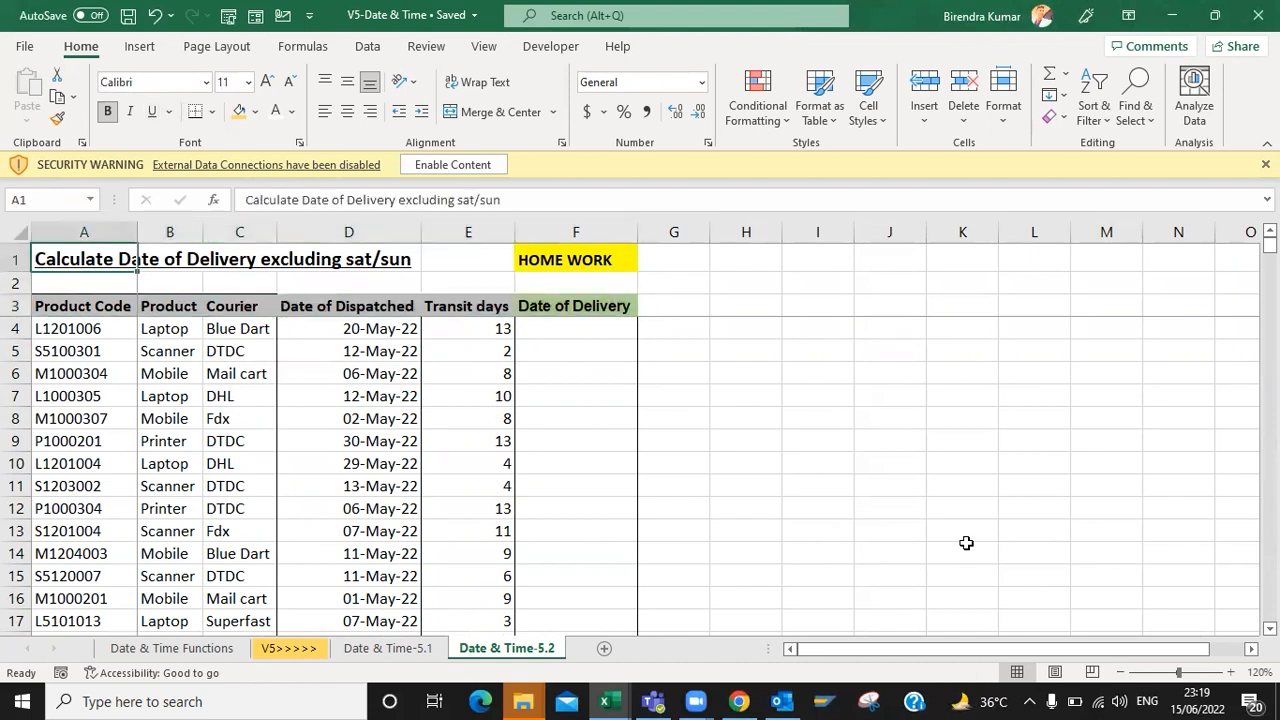
# - Check the Date of Delivery header in F3, its first answer cell F4 and the row 3 headers
pyautogui.hotkey('ctrl', 'Right')
pyautogui.hotkey('ctrl', 'Down')
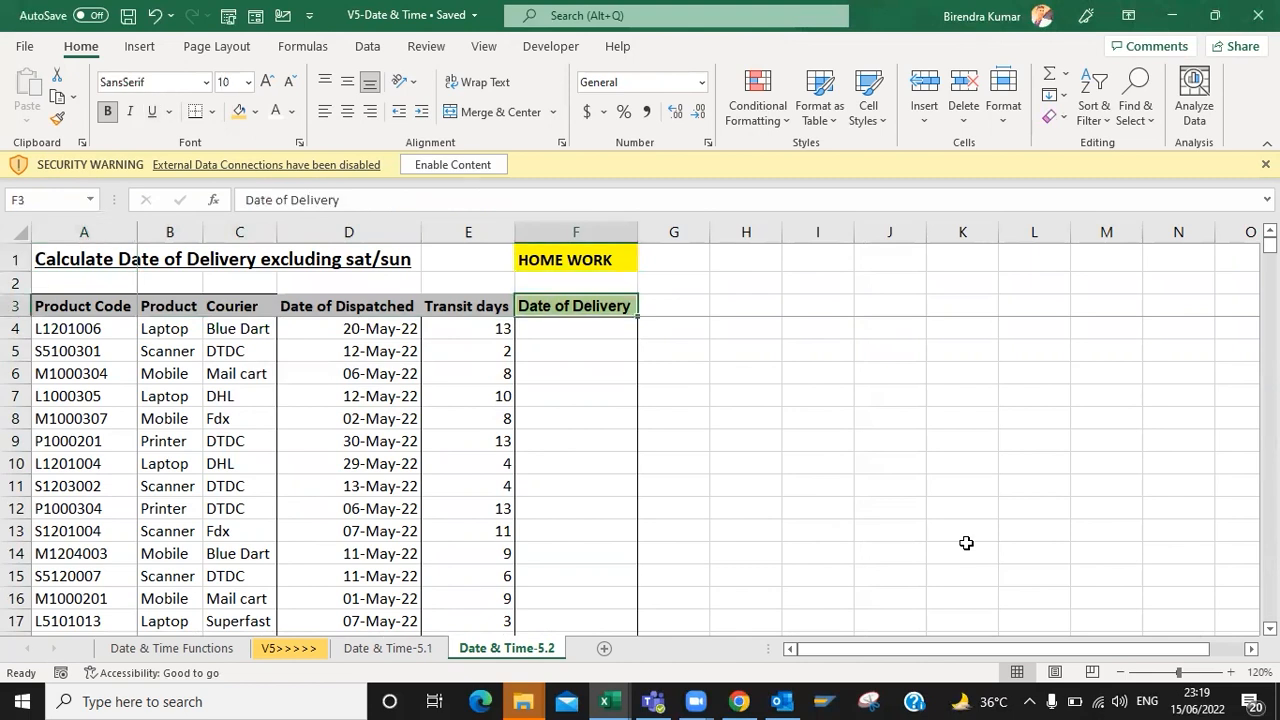
pyautogui.press('Down')
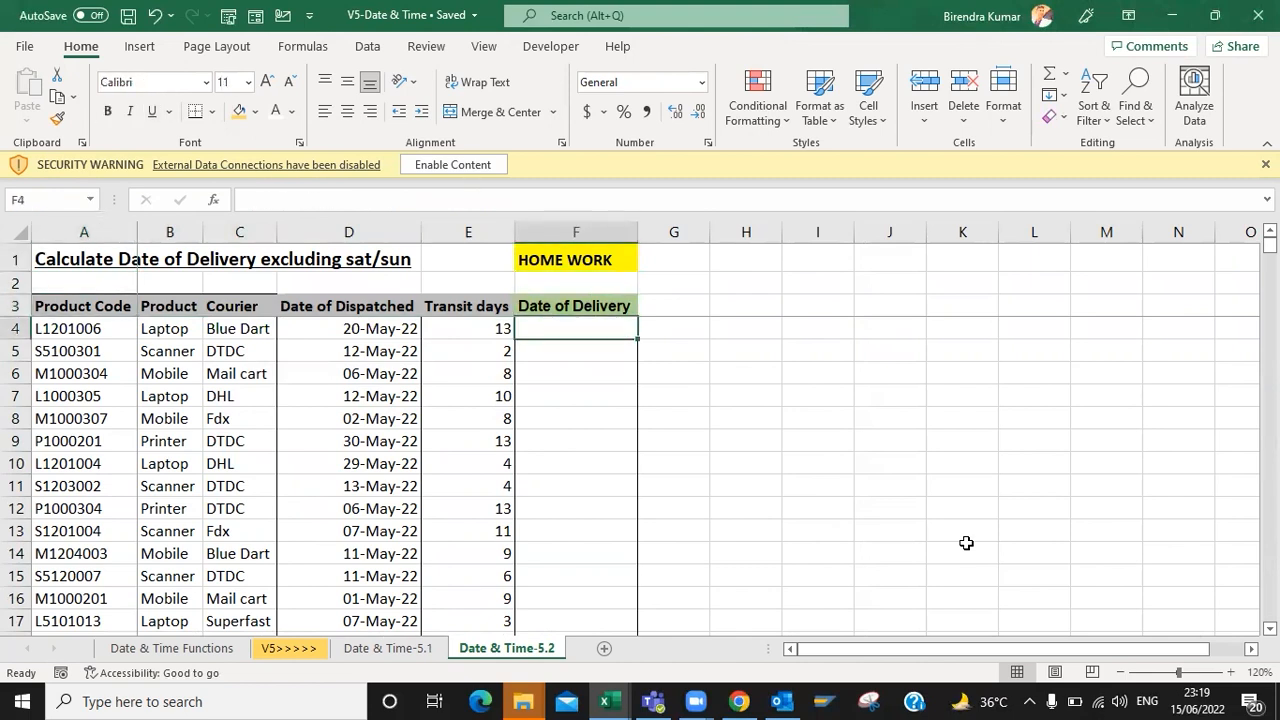
pyautogui.press('Up')
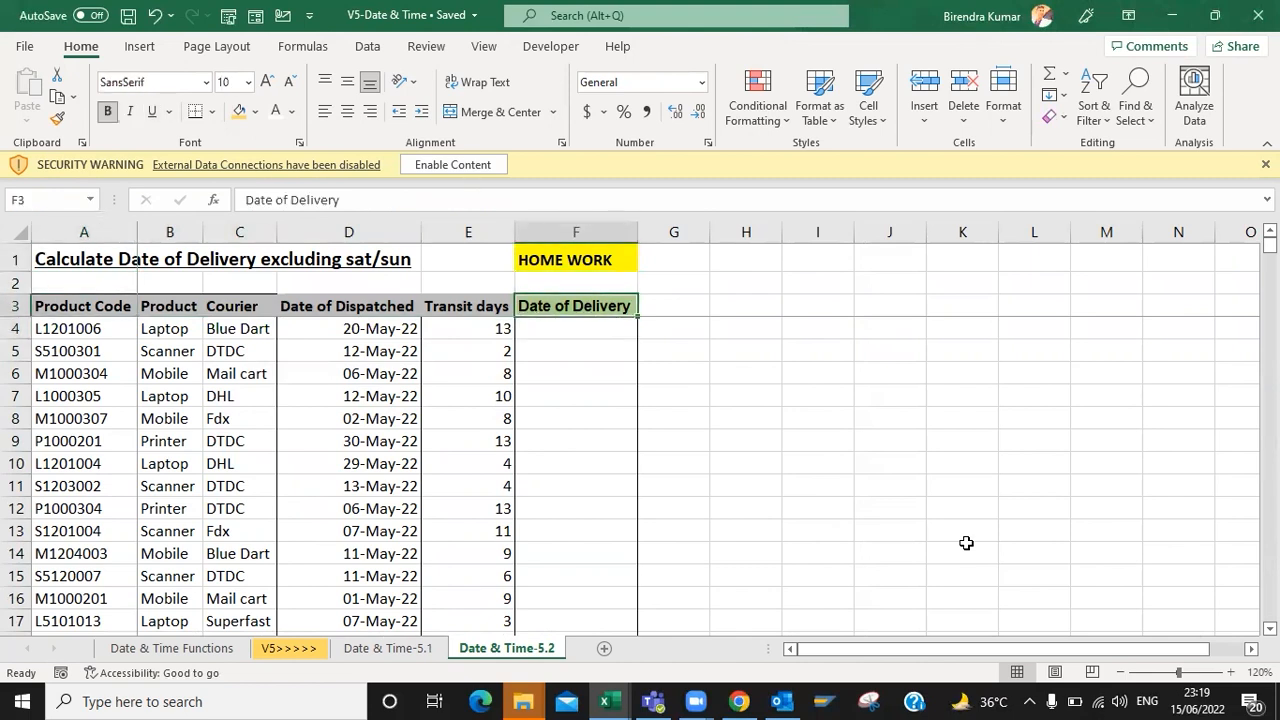
pyautogui.press('Down')
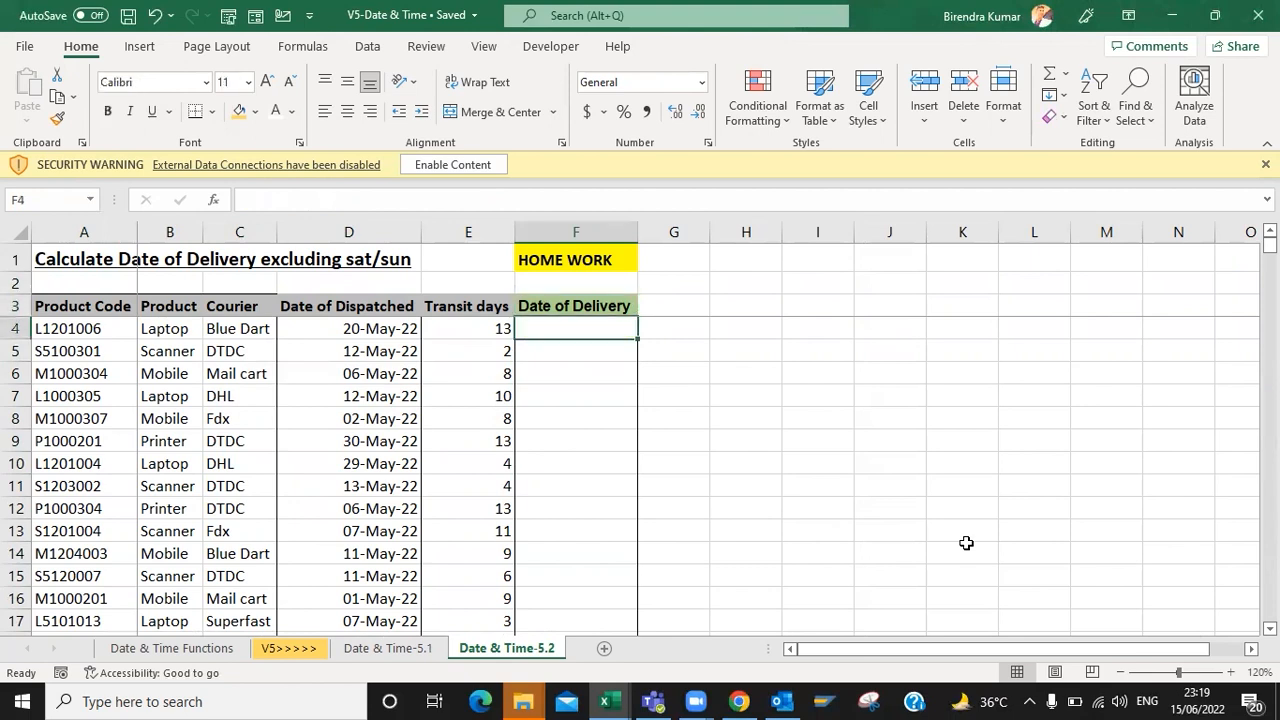
pyautogui.press('Left')
pyautogui.press('Up')
pyautogui.hotkey('ctrl', 'Left')
pyautogui.hotkey('ctrl', 'Right')
pyautogui.hotkey('ctrl', 'Left')
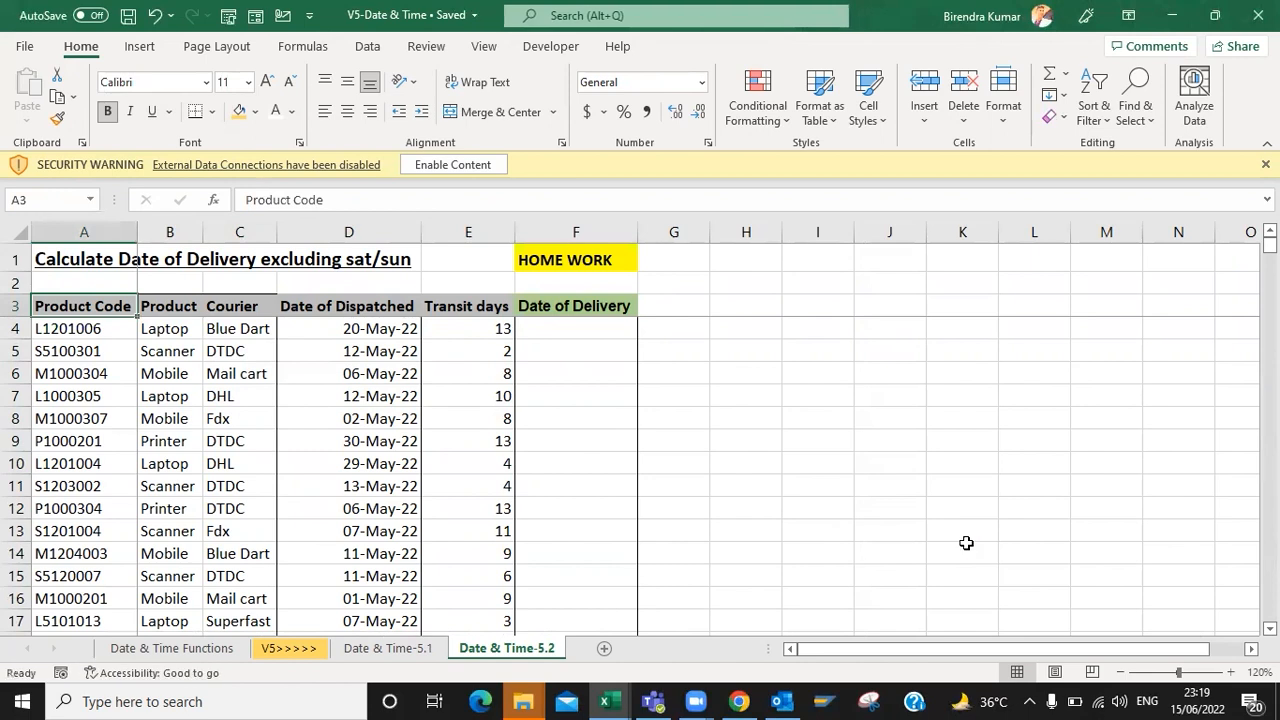